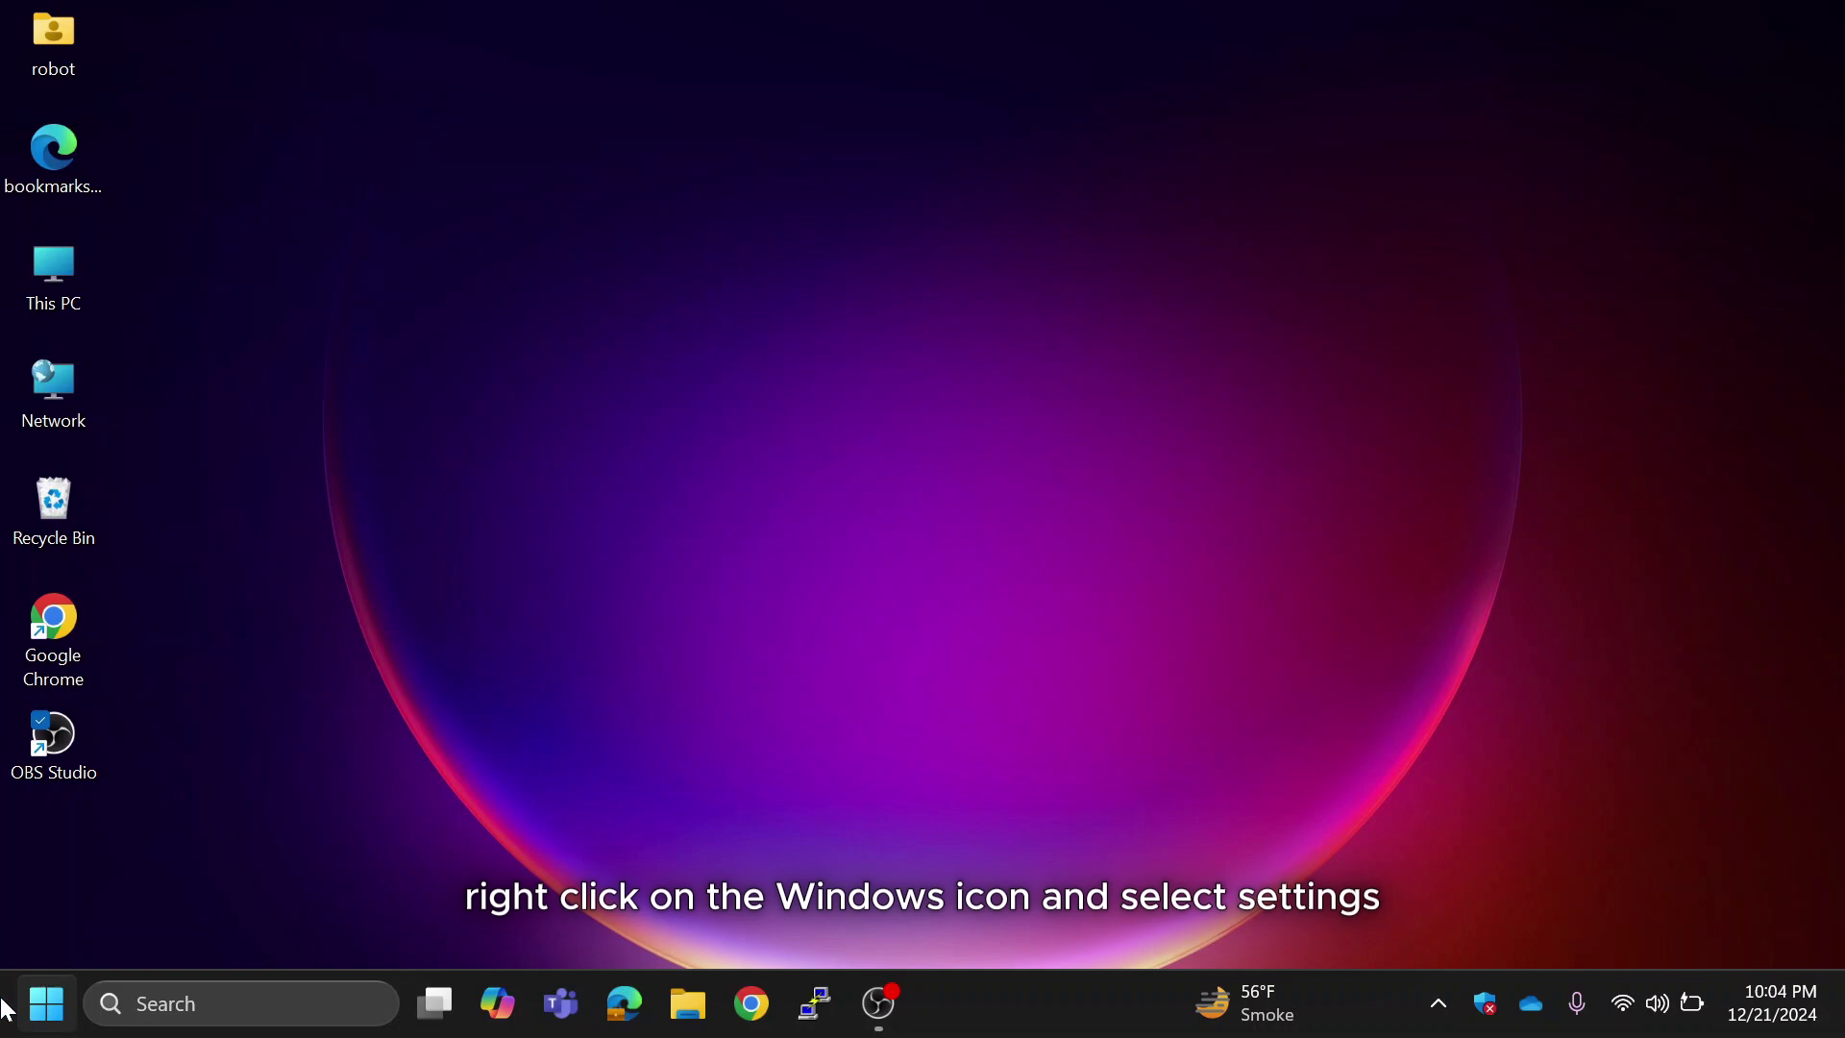
Open Settings from the Start button's quick menu and browse the Privacy & security page.
{"action": "right_click", "coordinate": [53, 1019]}
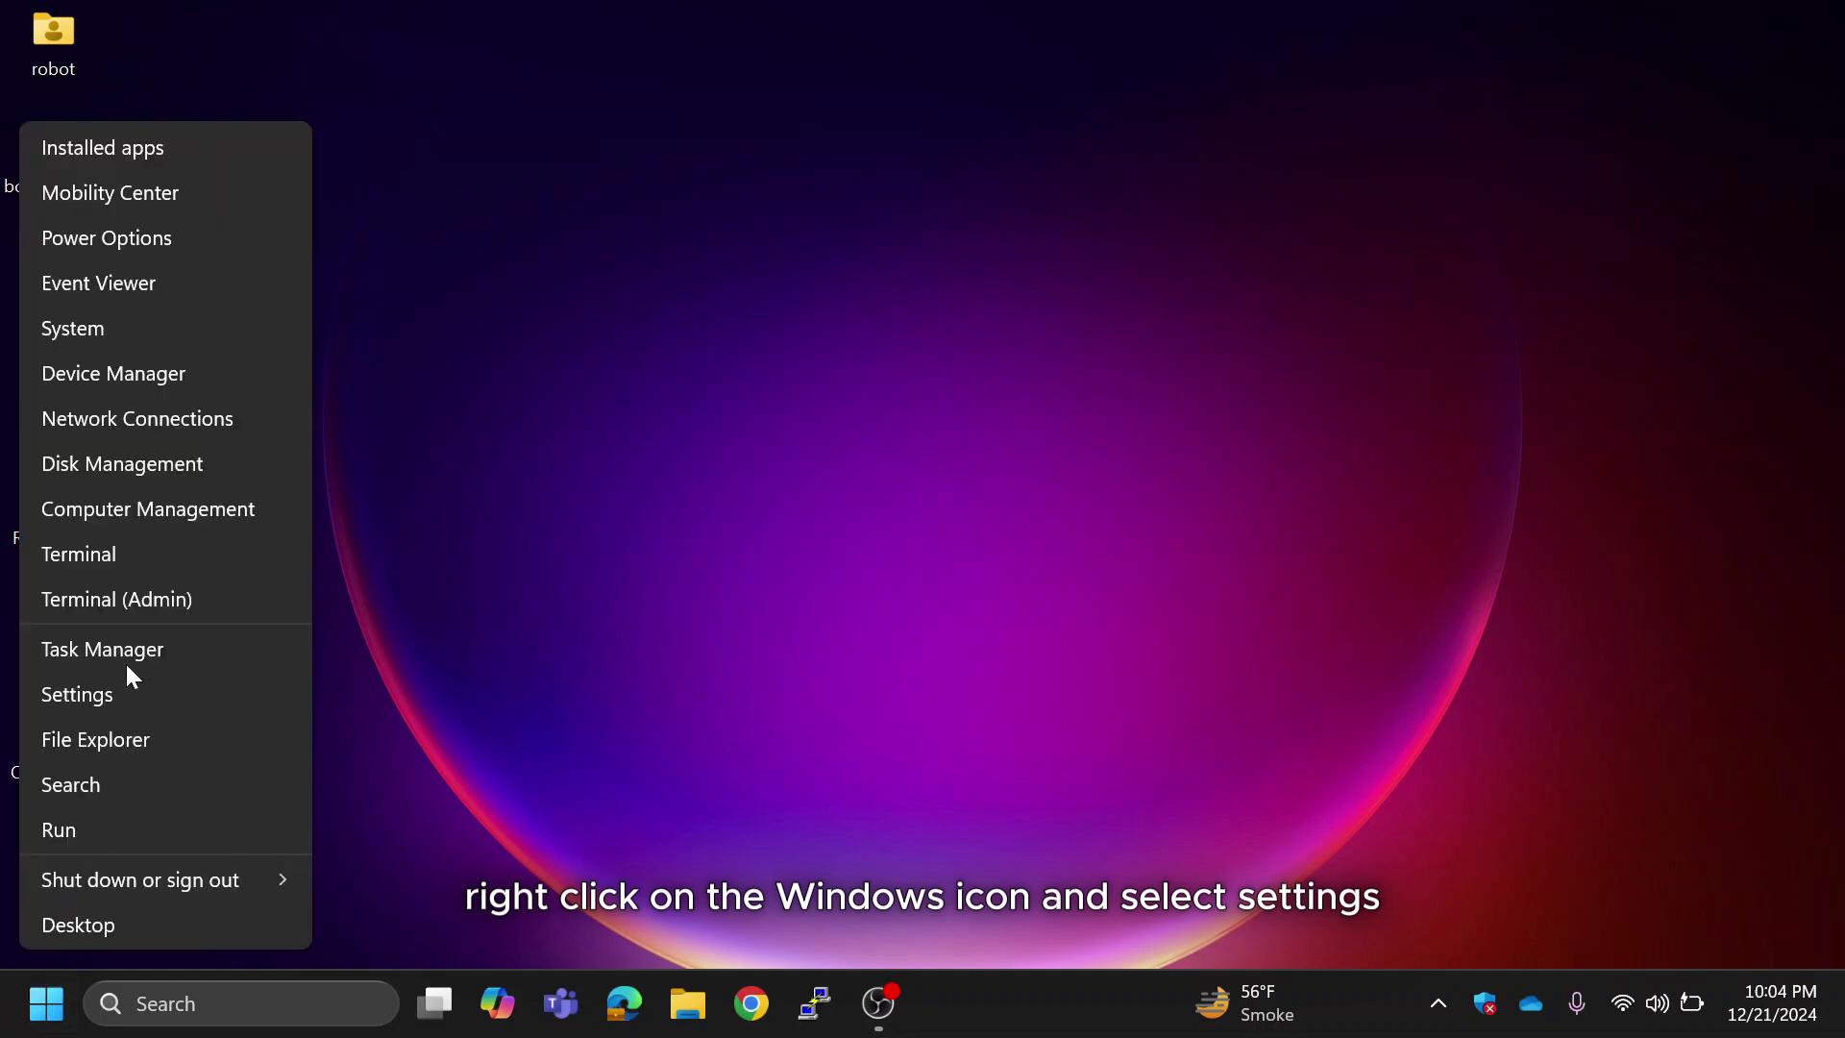
{"action": "left_click", "coordinate": [146, 701]}
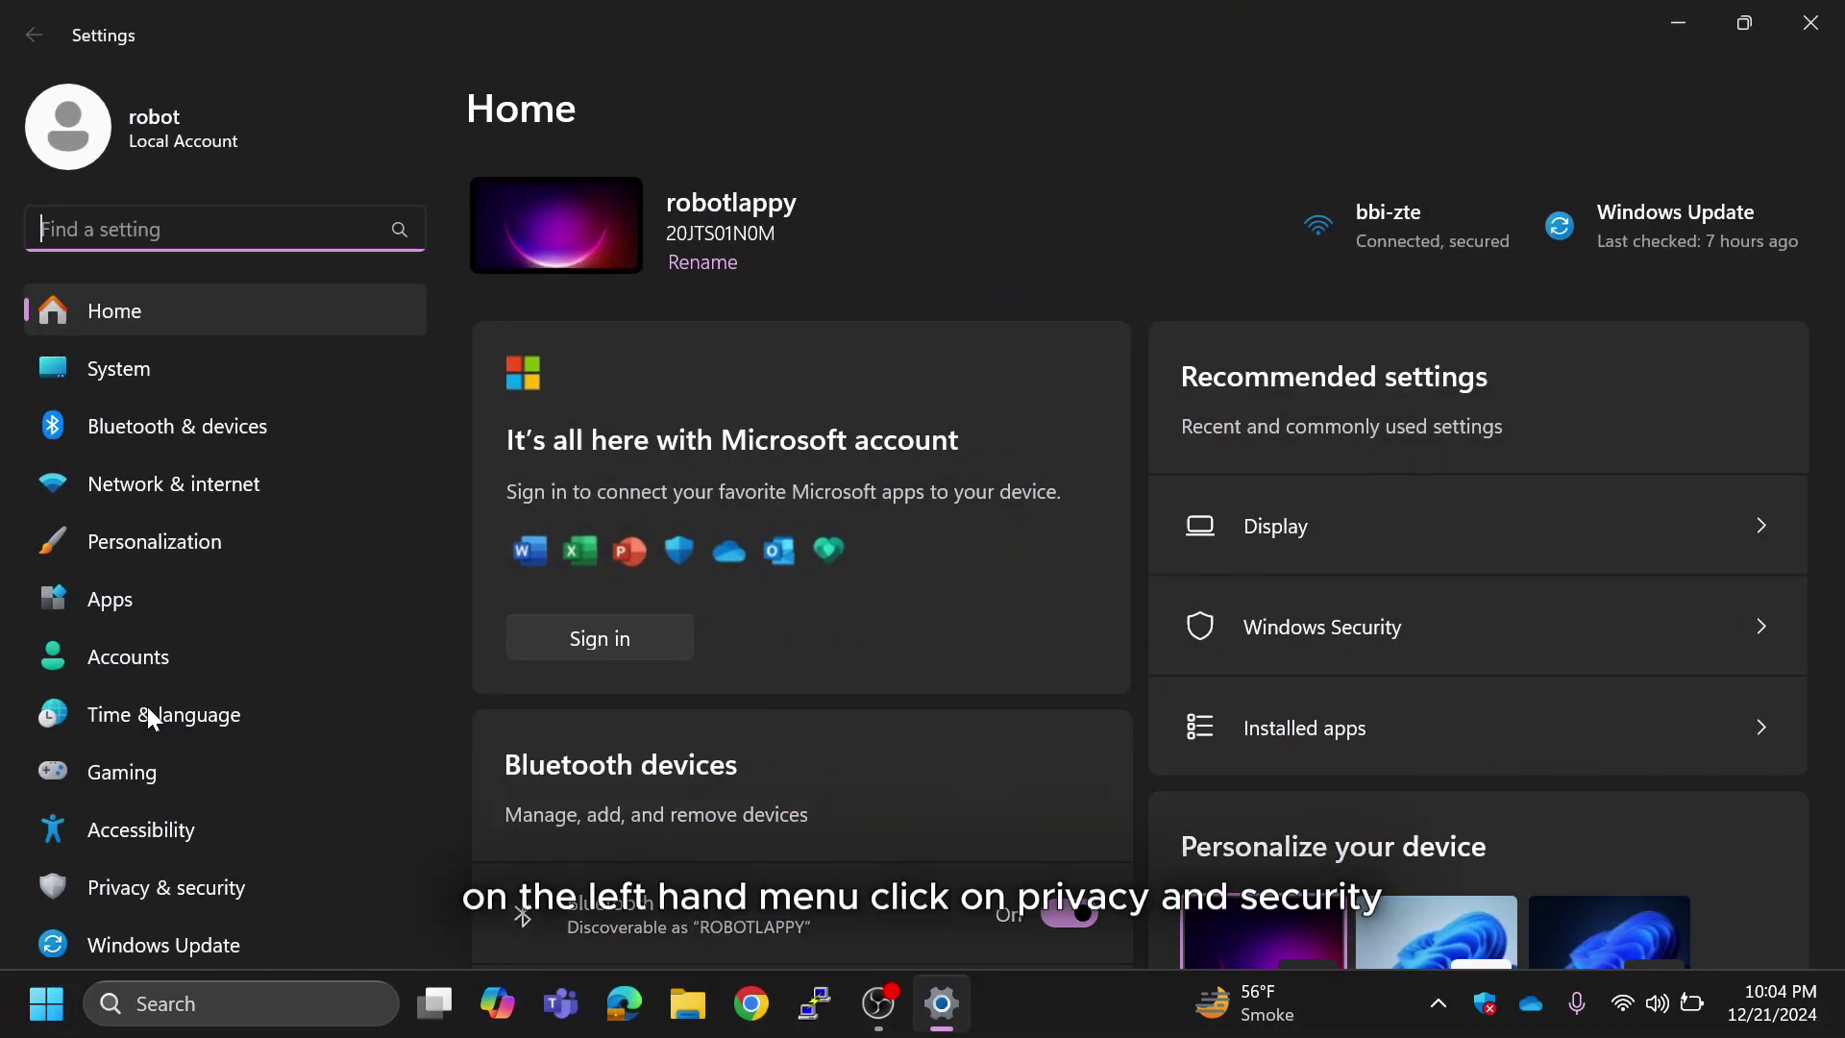
{"action": "left_click", "coordinate": [215, 886]}
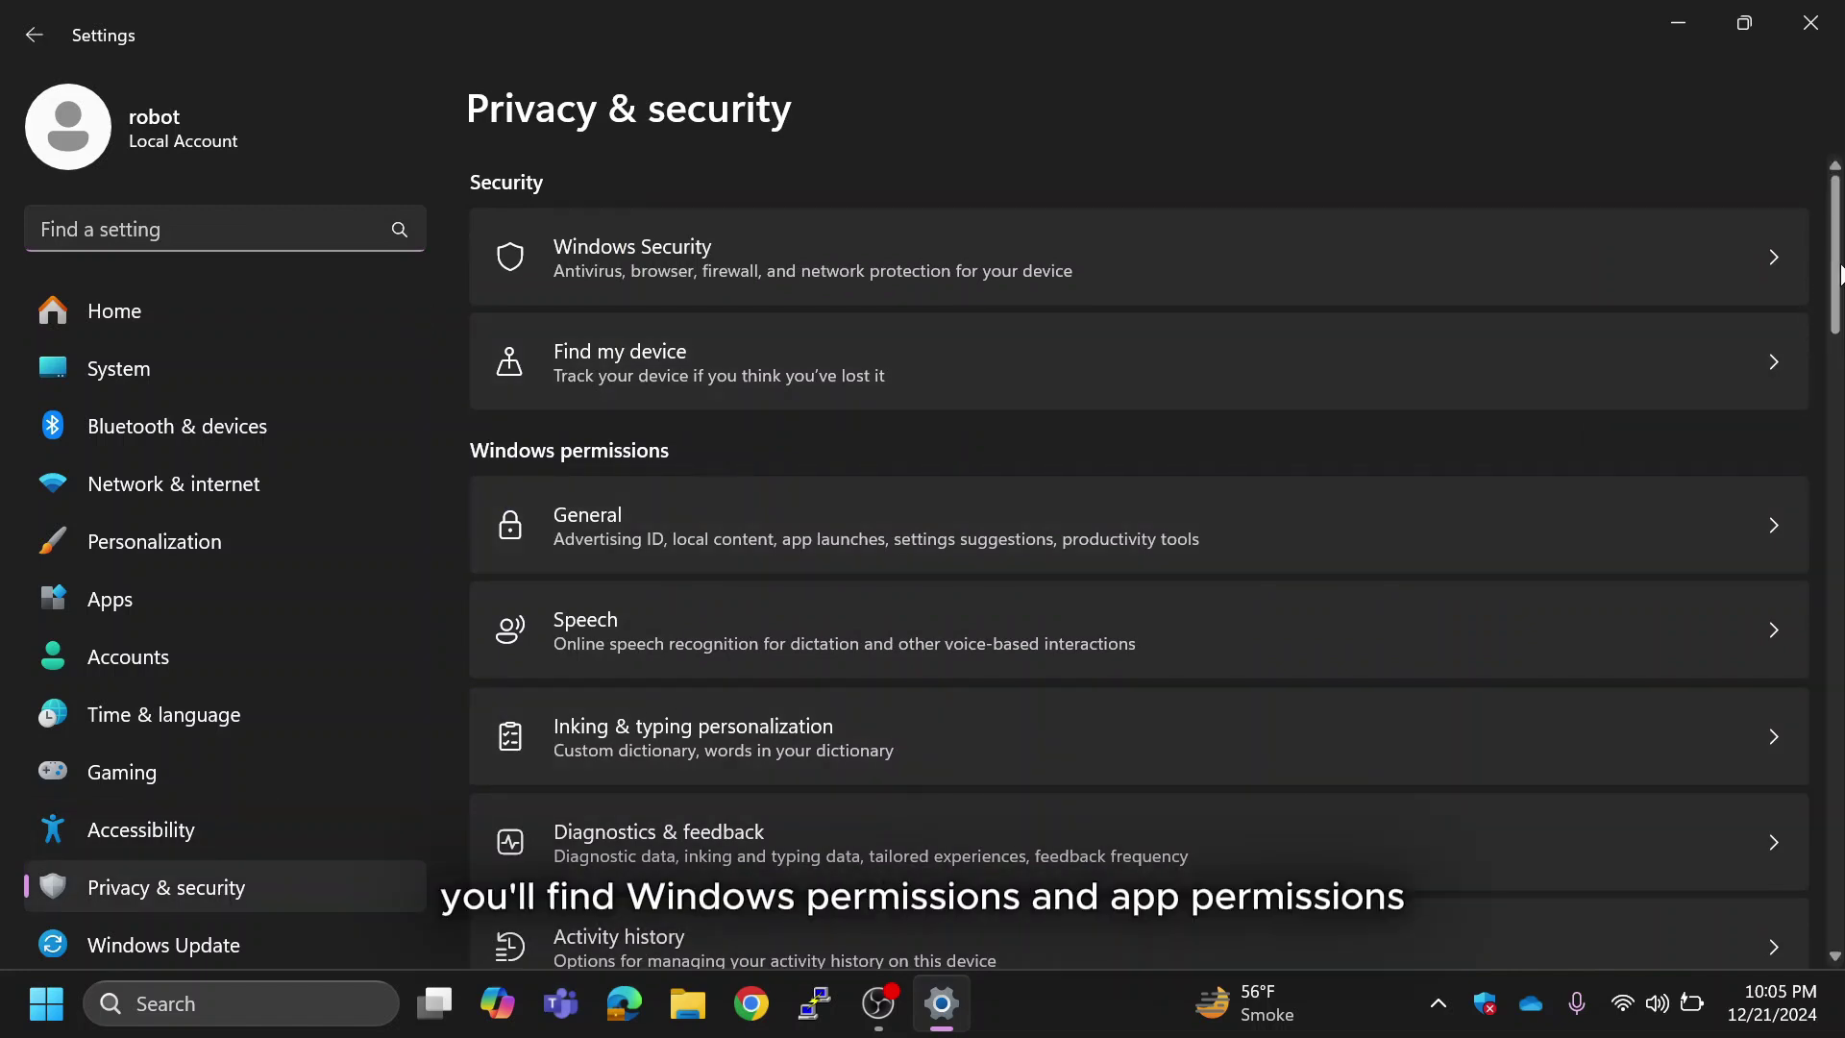
{"action": "scroll", "coordinate": [1839, 325], "scroll_direction": "down", "scroll_amount": 3}
{"action": "scroll", "coordinate": [1839, 325], "scroll_direction": "down", "scroll_amount": 3}
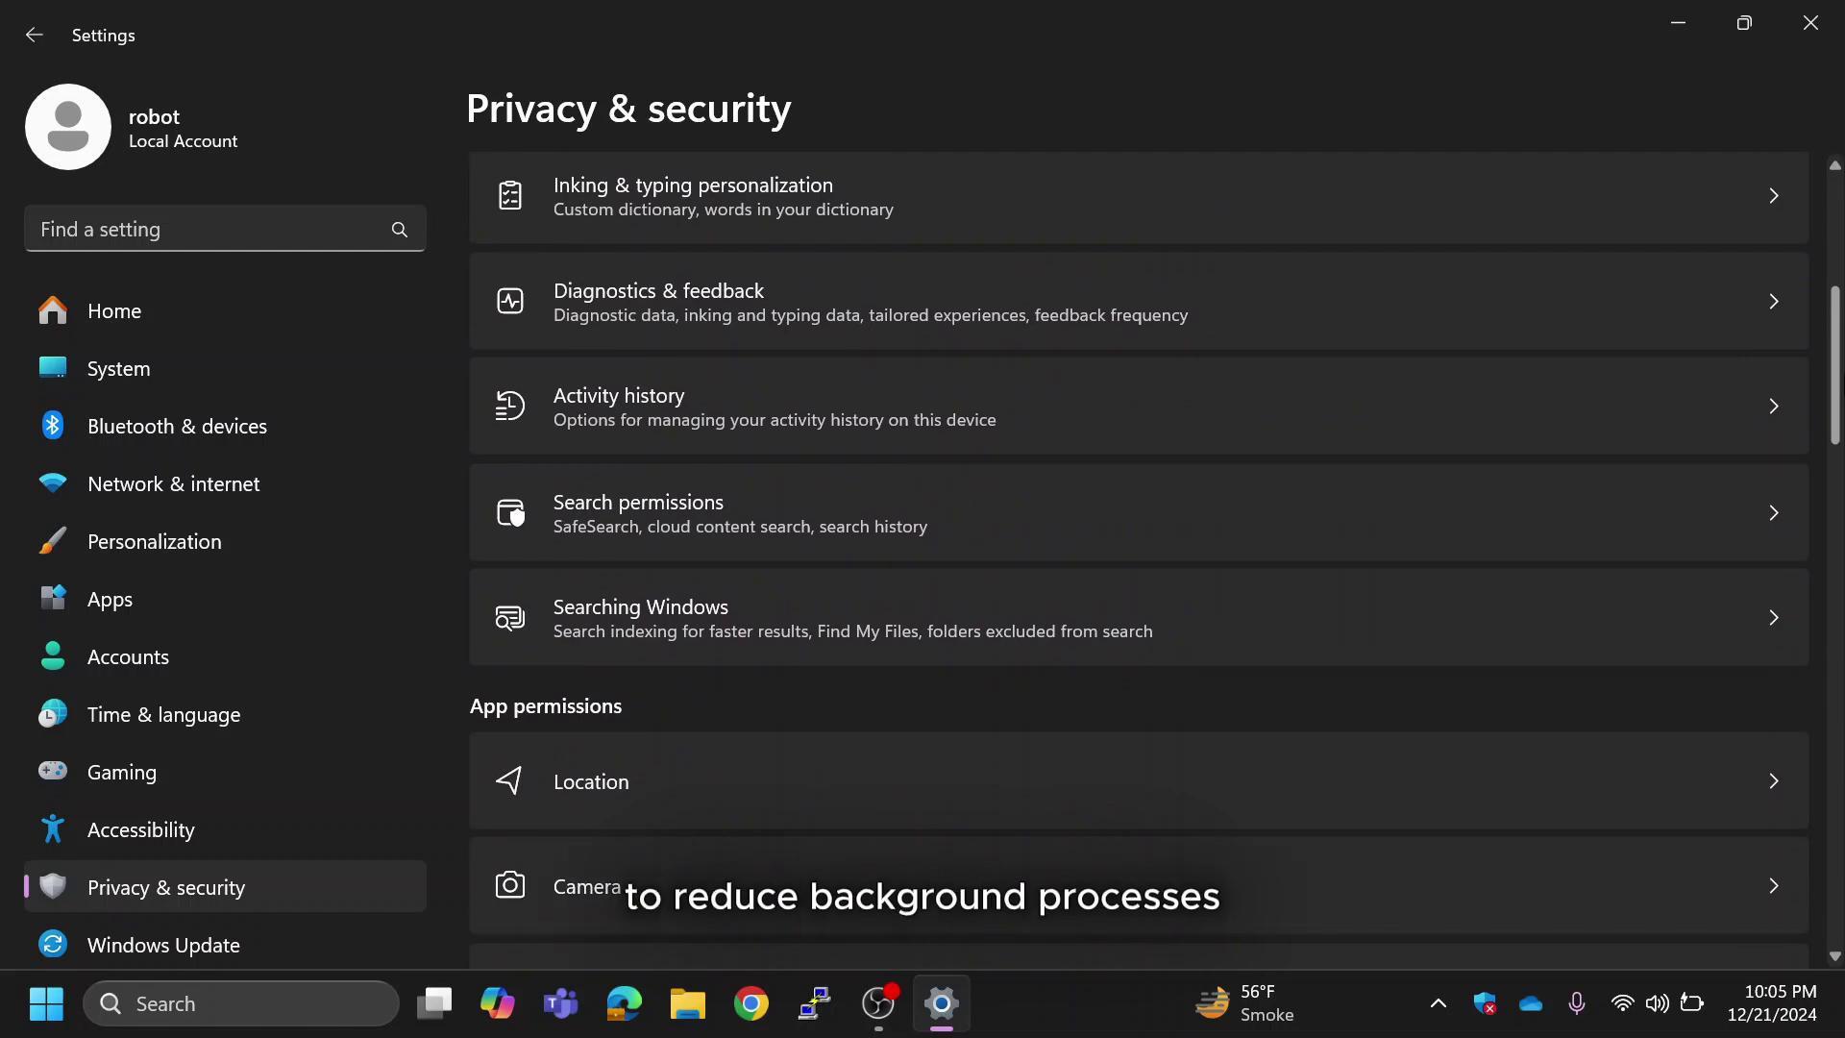
{"action": "scroll", "coordinate": [1838, 325], "scroll_direction": "up", "scroll_amount": 3}
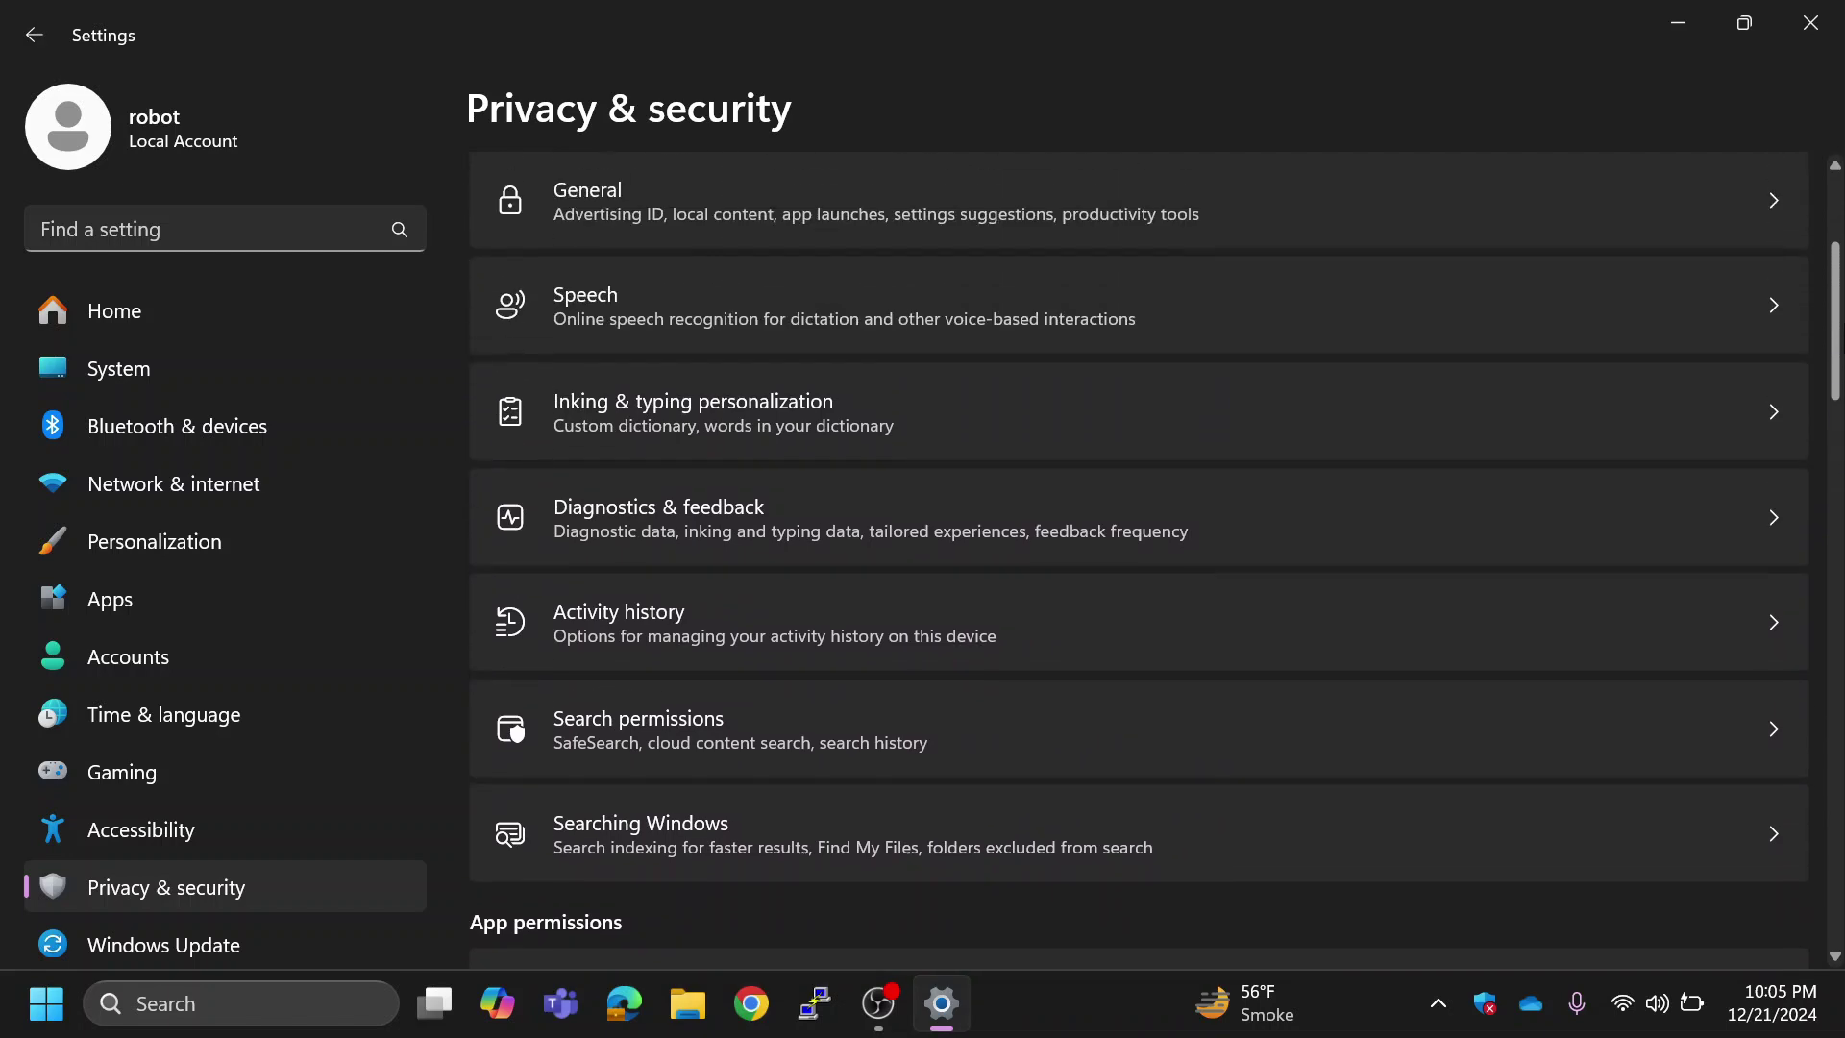
{"action": "scroll", "coordinate": [986, 450], "scroll_direction": "up", "scroll_amount": 3}
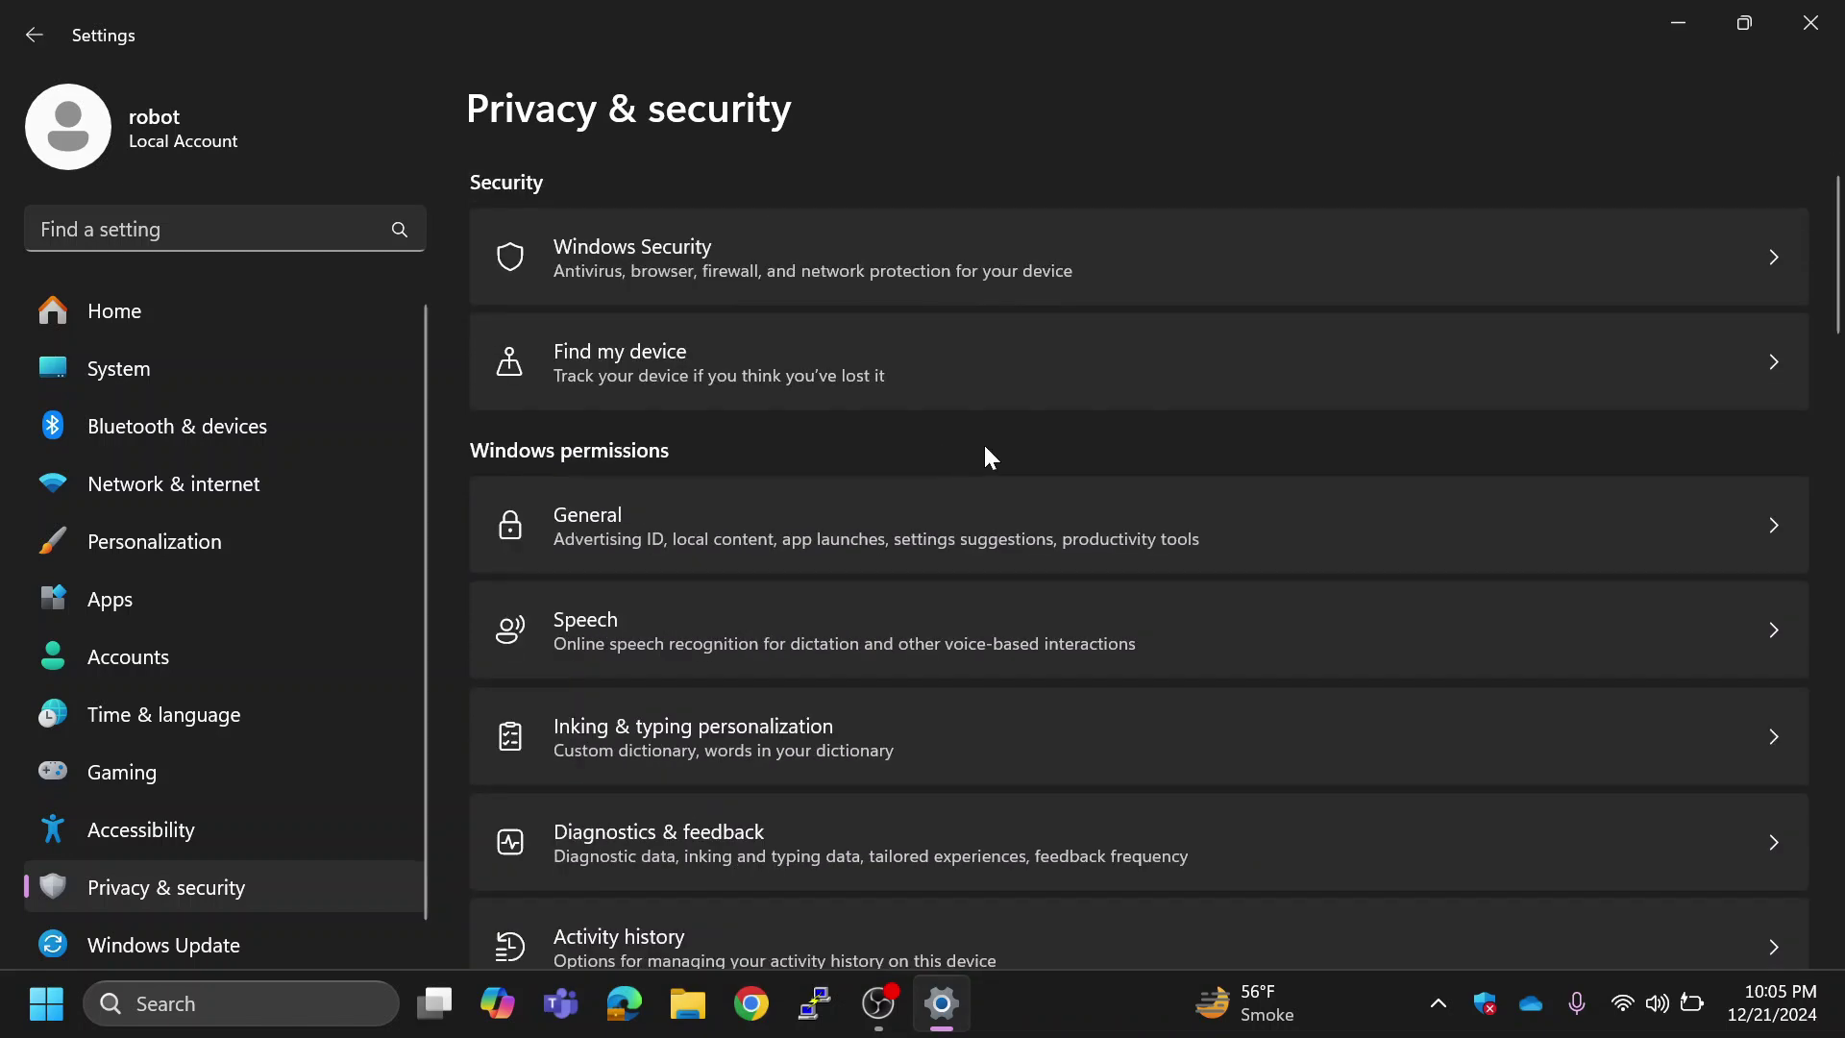
Turn off all General privacy options, including sharing the language list with websites.
{"action": "left_click", "coordinate": [1199, 530]}
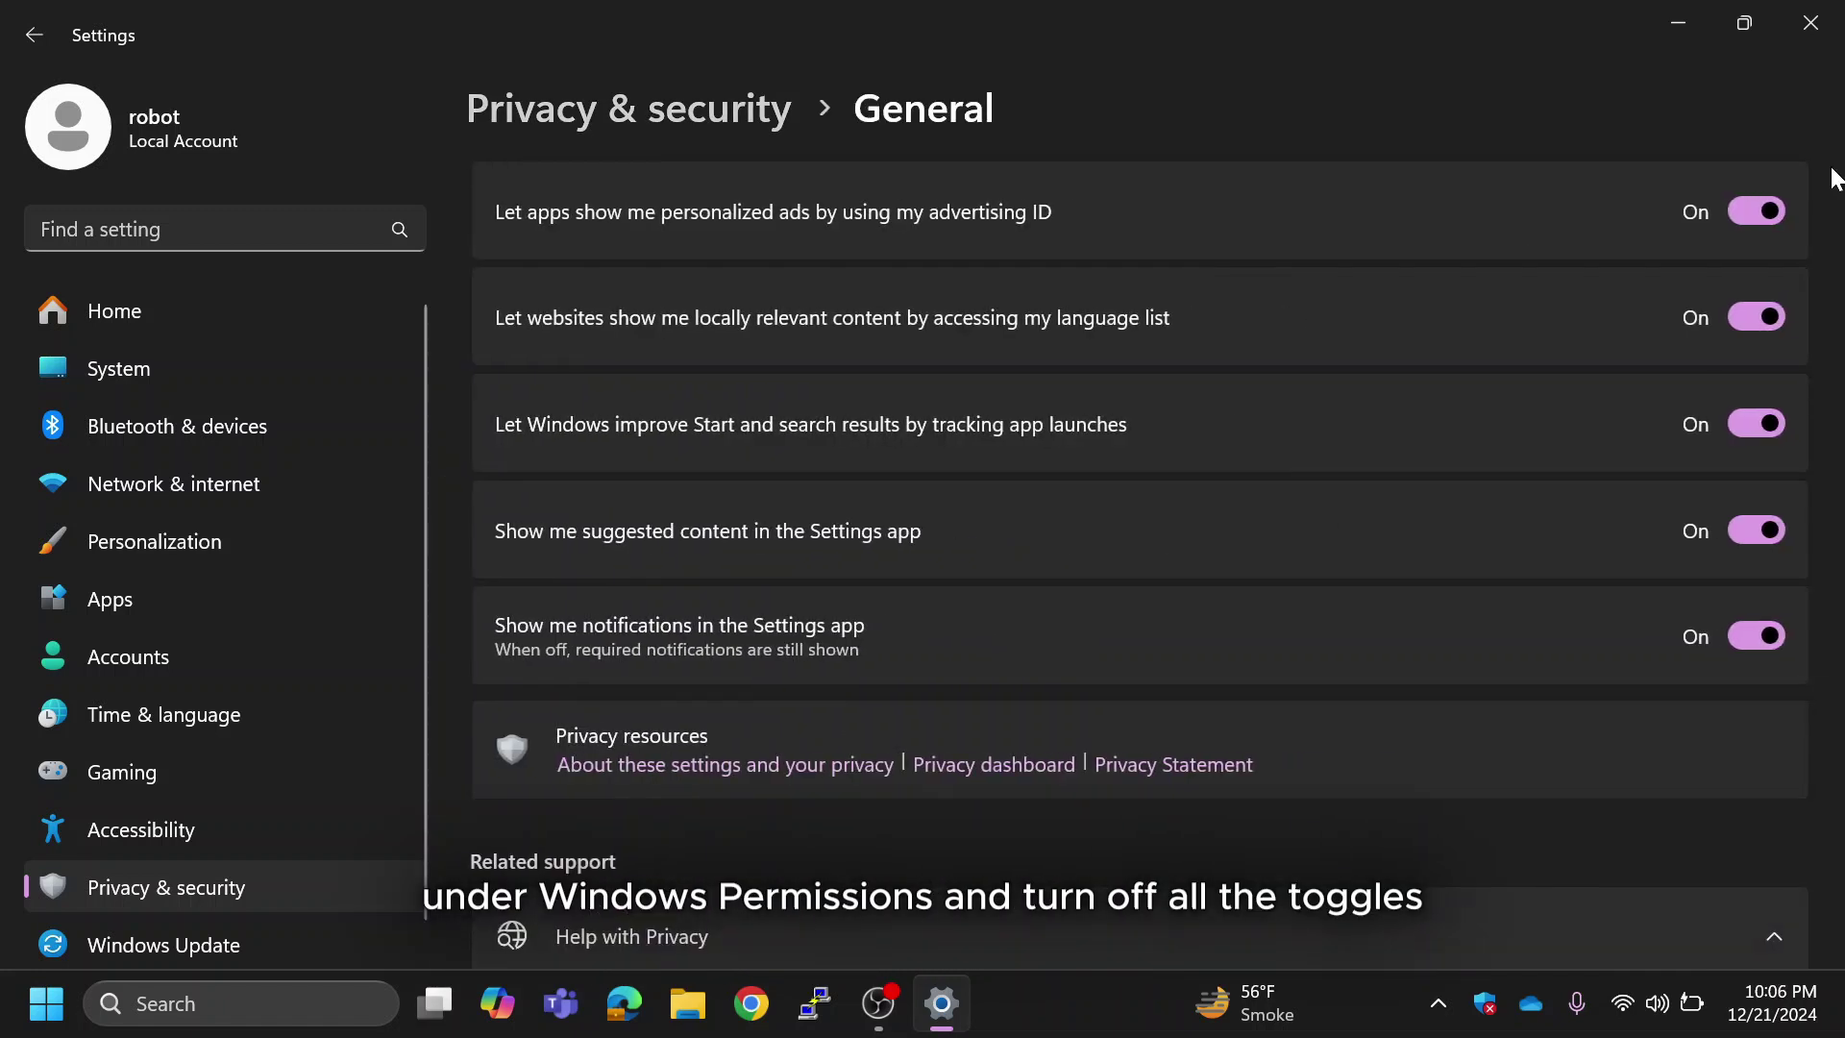
{"action": "left_click", "coordinate": [1757, 424]}
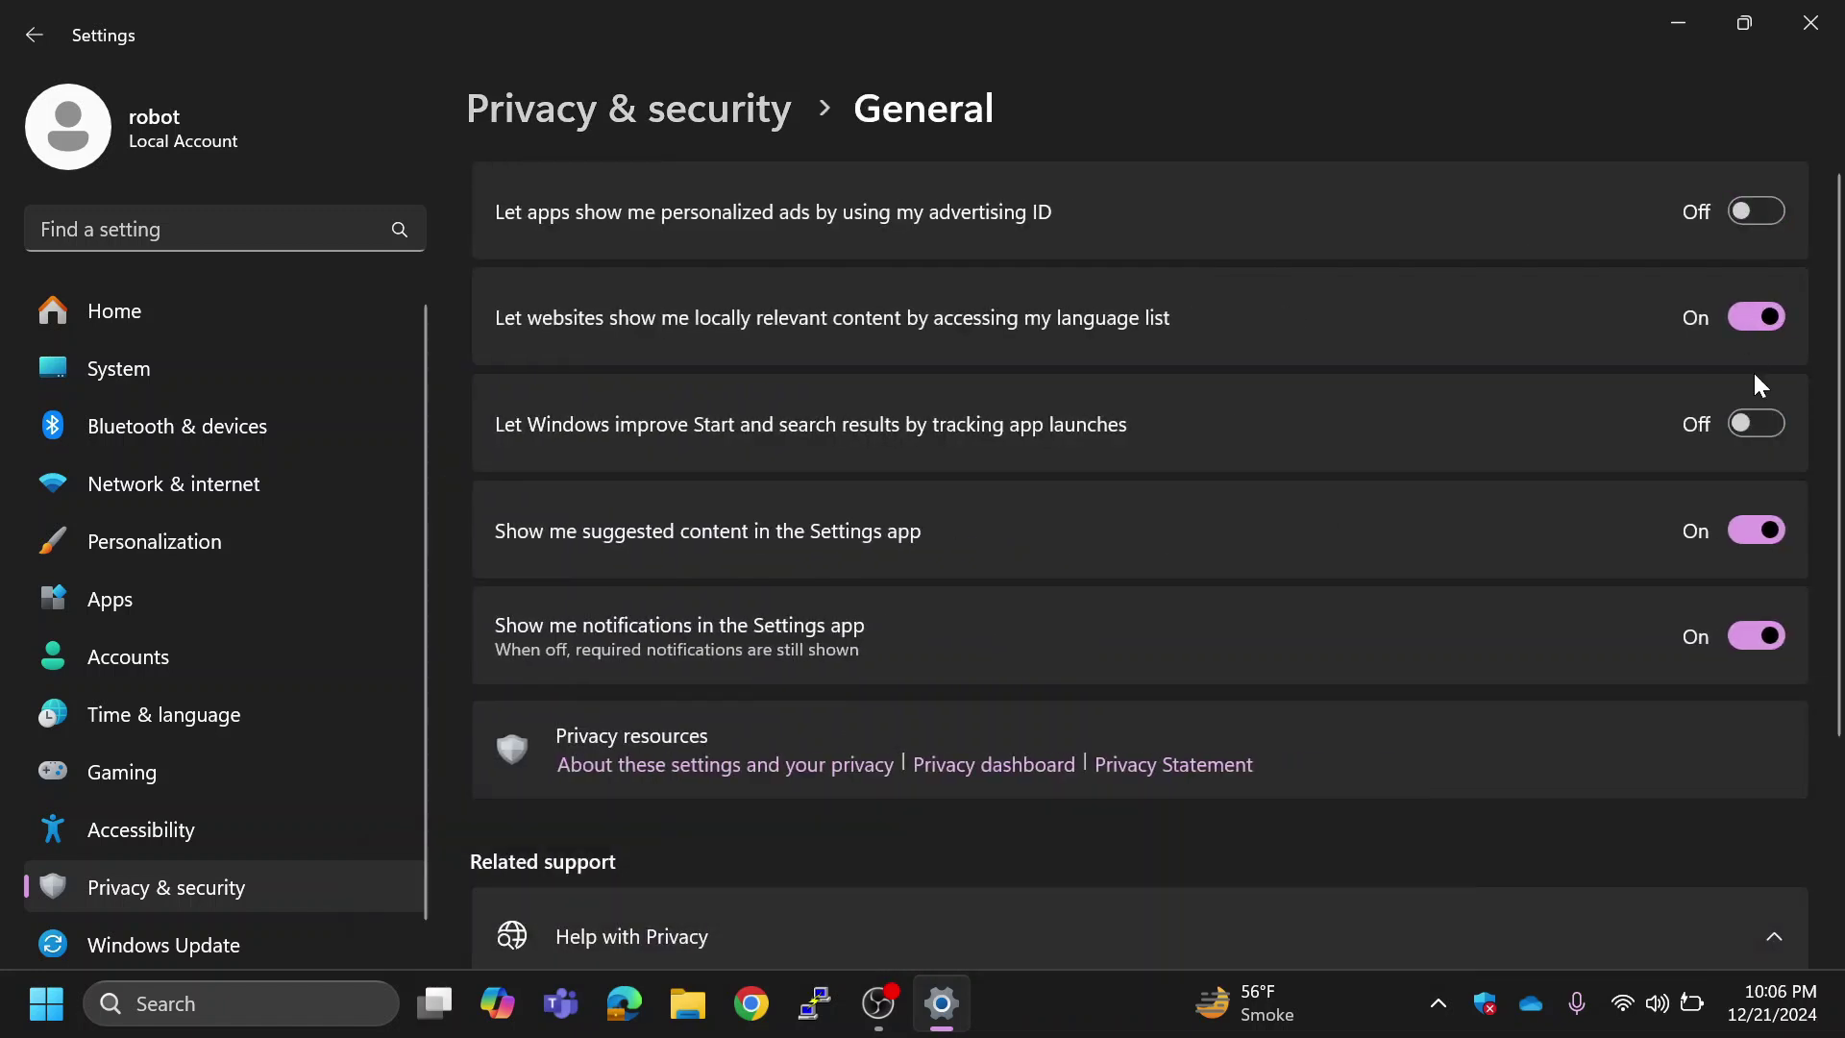
{"action": "left_click", "coordinate": [1757, 317]}
{"action": "left_click", "coordinate": [1746, 644]}
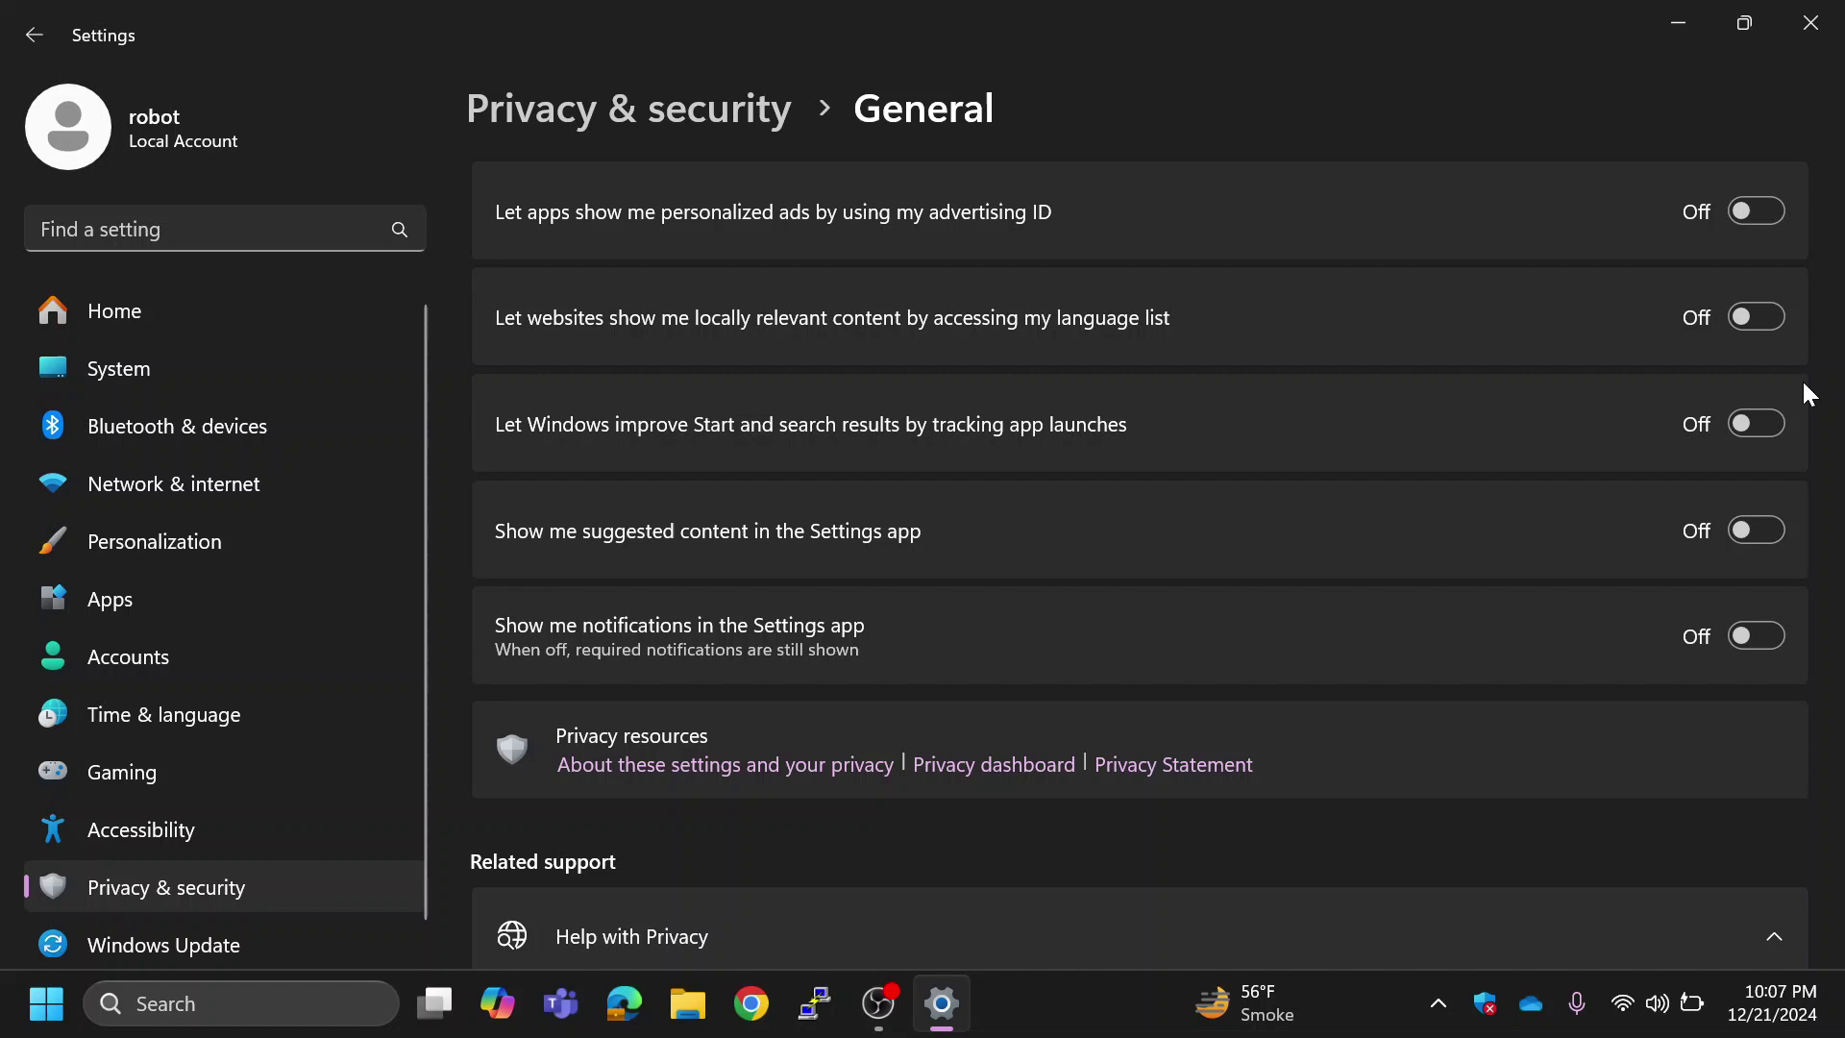
{"action": "left_click", "coordinate": [722, 110]}
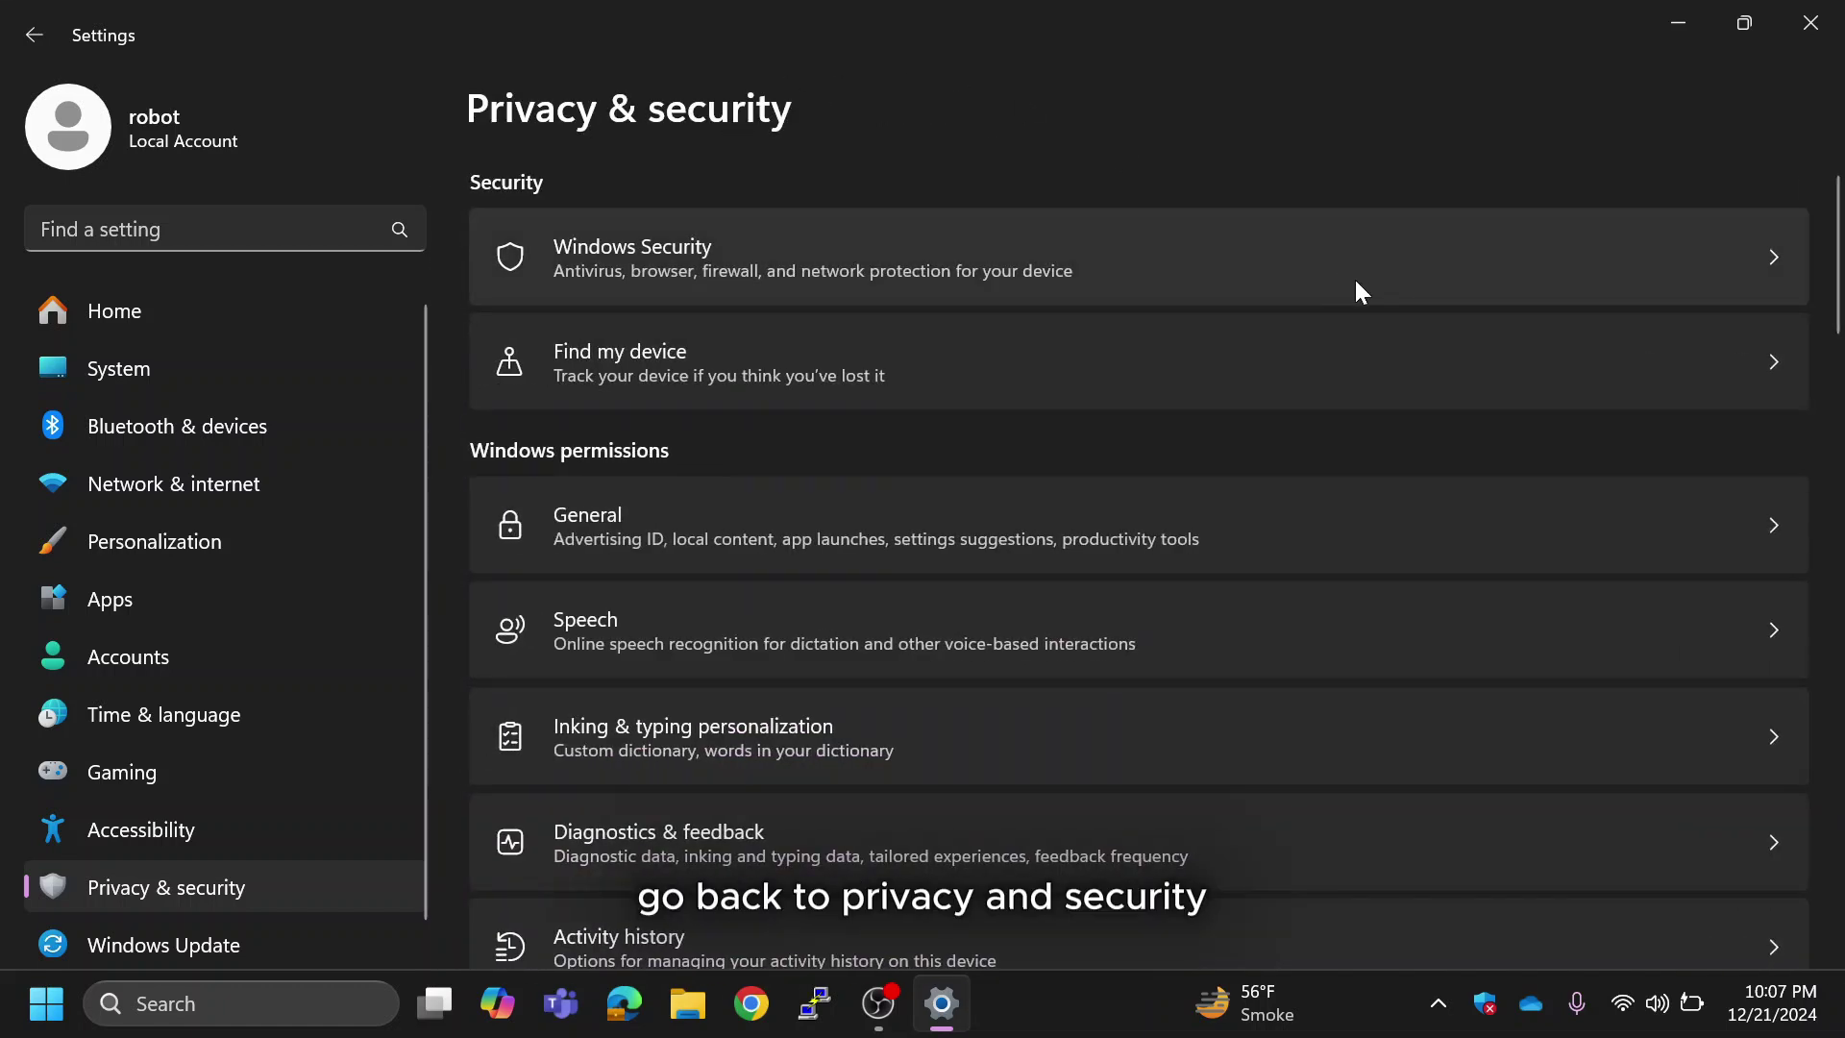
Switch off online speech recognition on the Speech page.
{"action": "scroll", "coordinate": [956, 314], "scroll_direction": "down", "scroll_amount": 3}
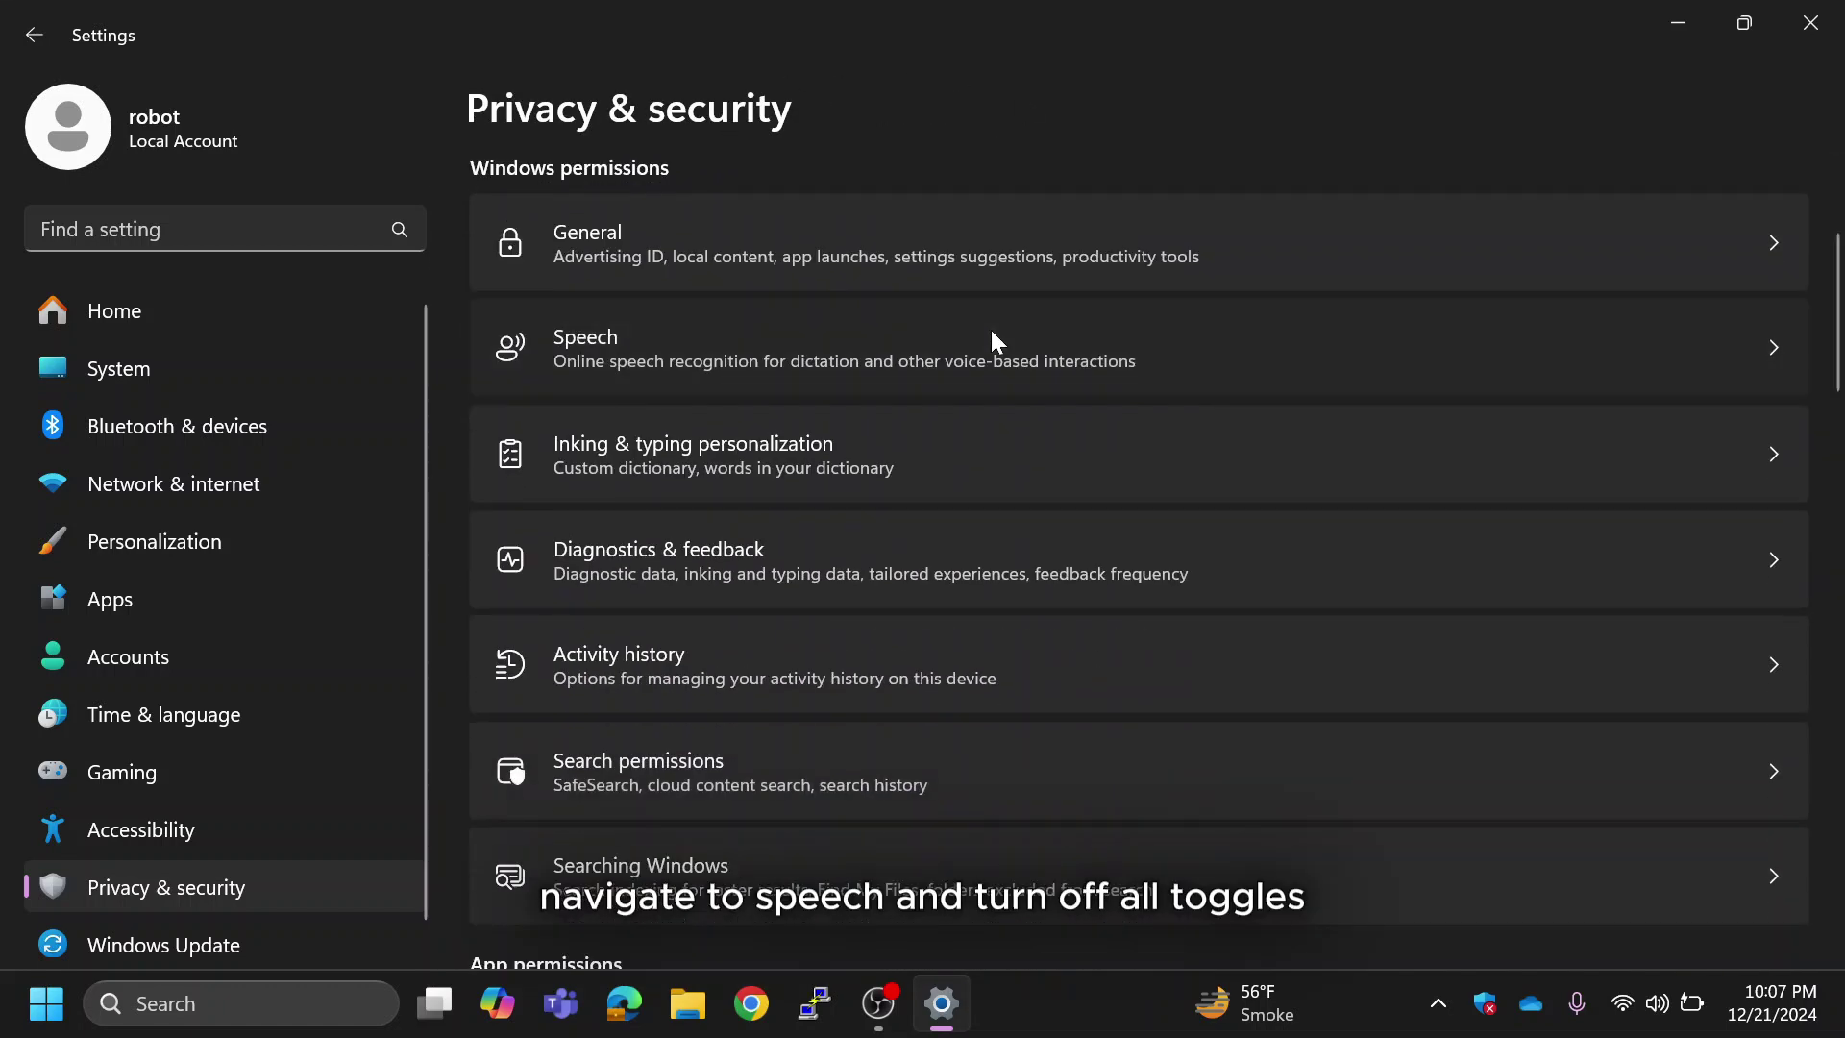
{"action": "left_click", "coordinate": [990, 331]}
{"action": "left_click", "coordinate": [523, 495]}
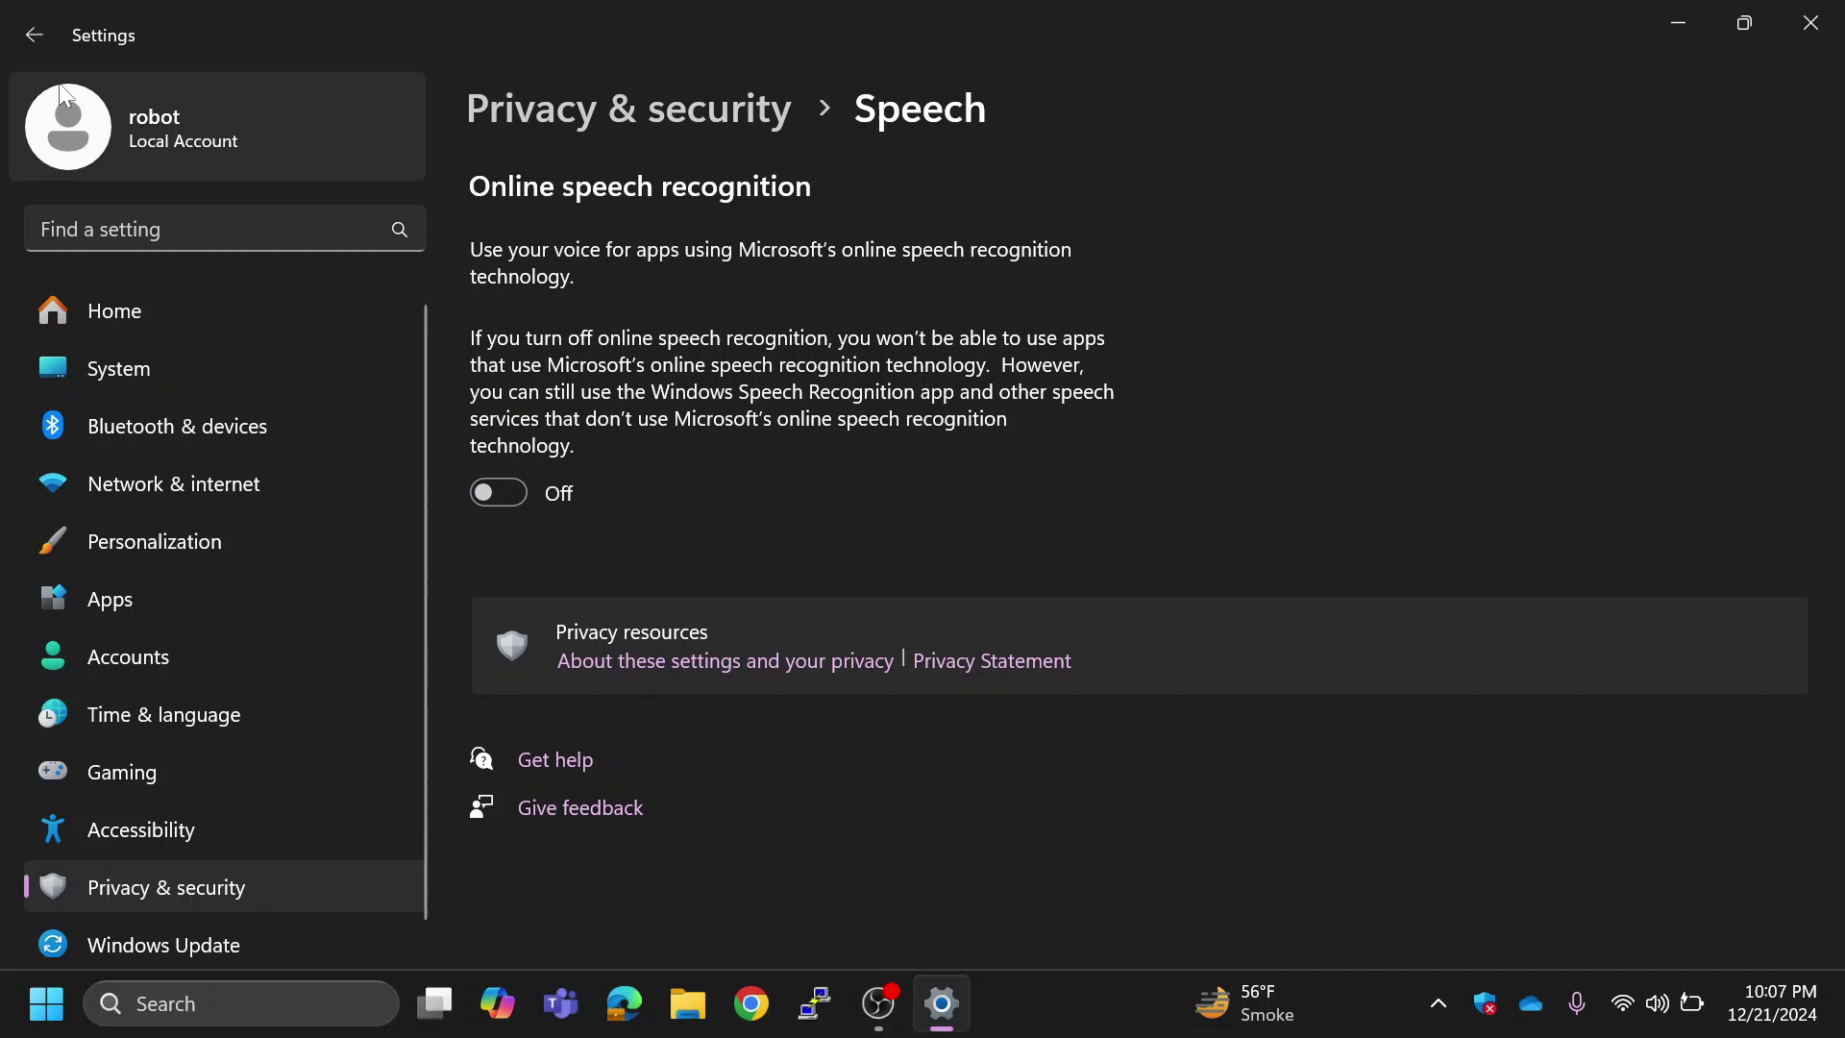
{"action": "left_click", "coordinate": [31, 35]}
Review Inking & typing personalization, then go to Diagnostics & feedback.
{"action": "left_click", "coordinate": [1317, 726]}
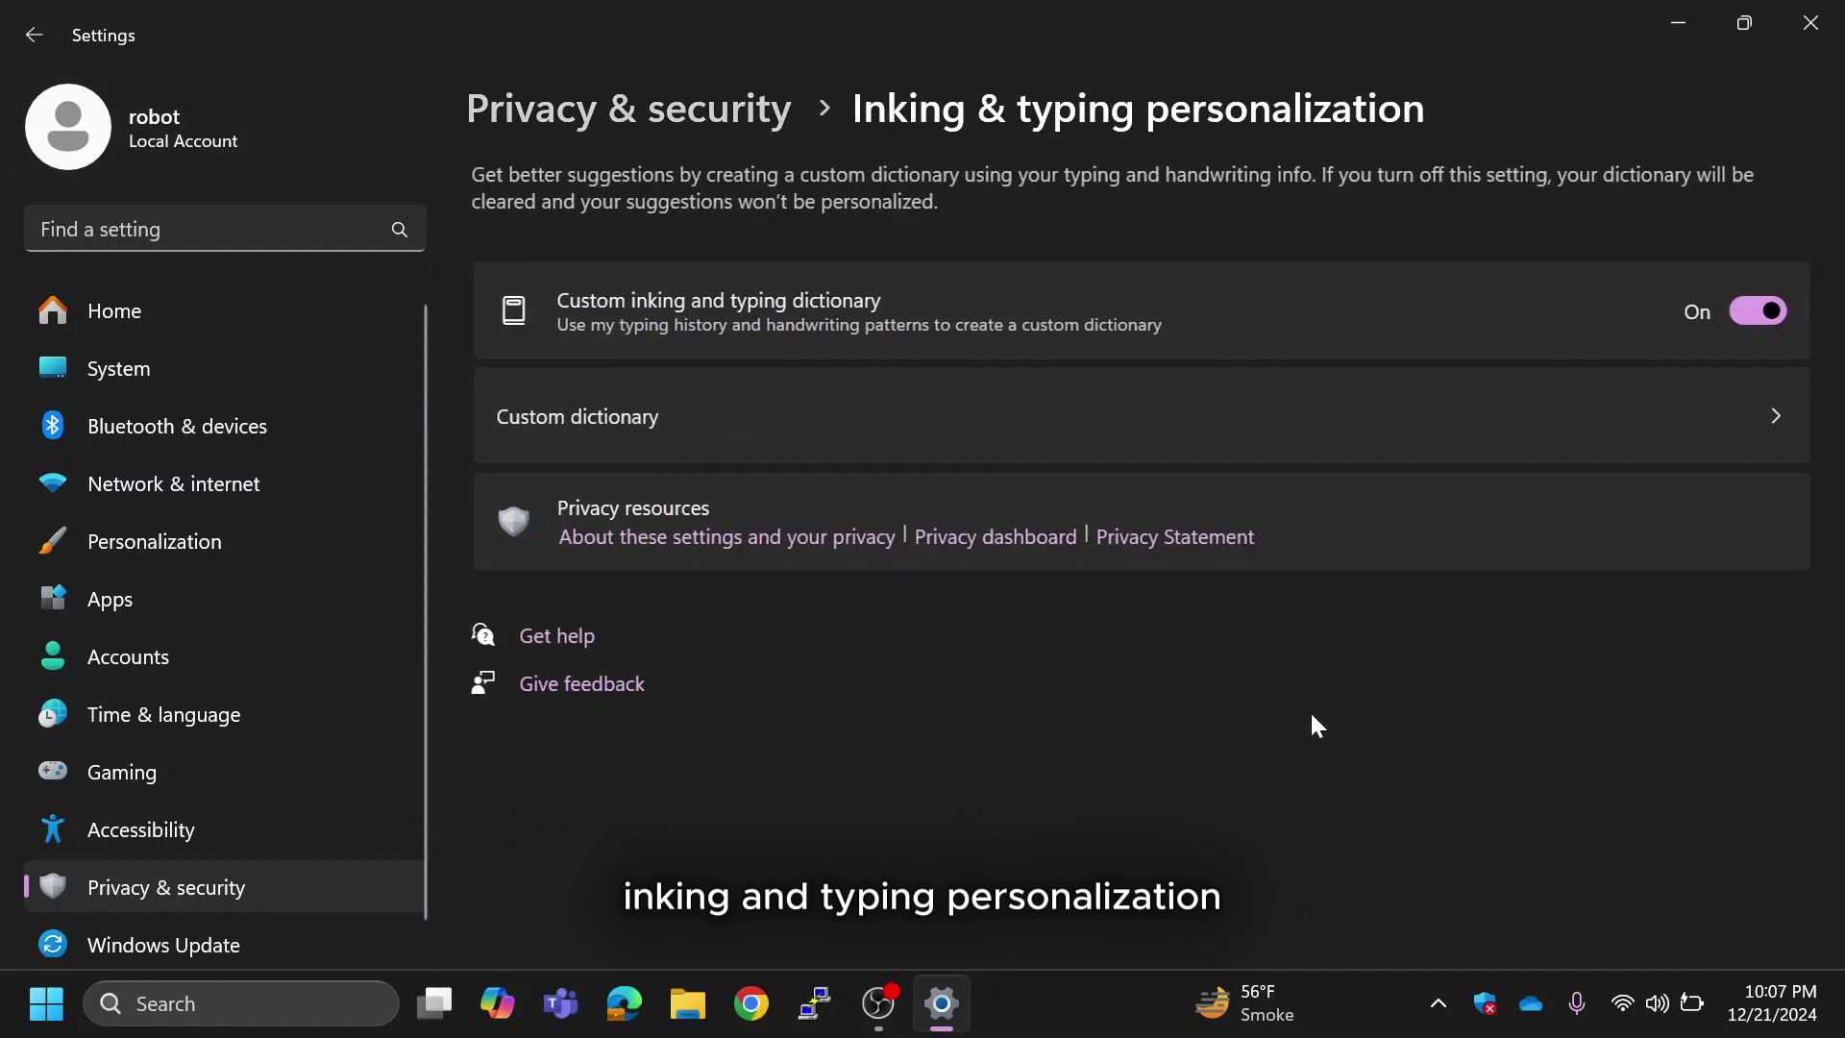
{"action": "left_click", "coordinate": [31, 34]}
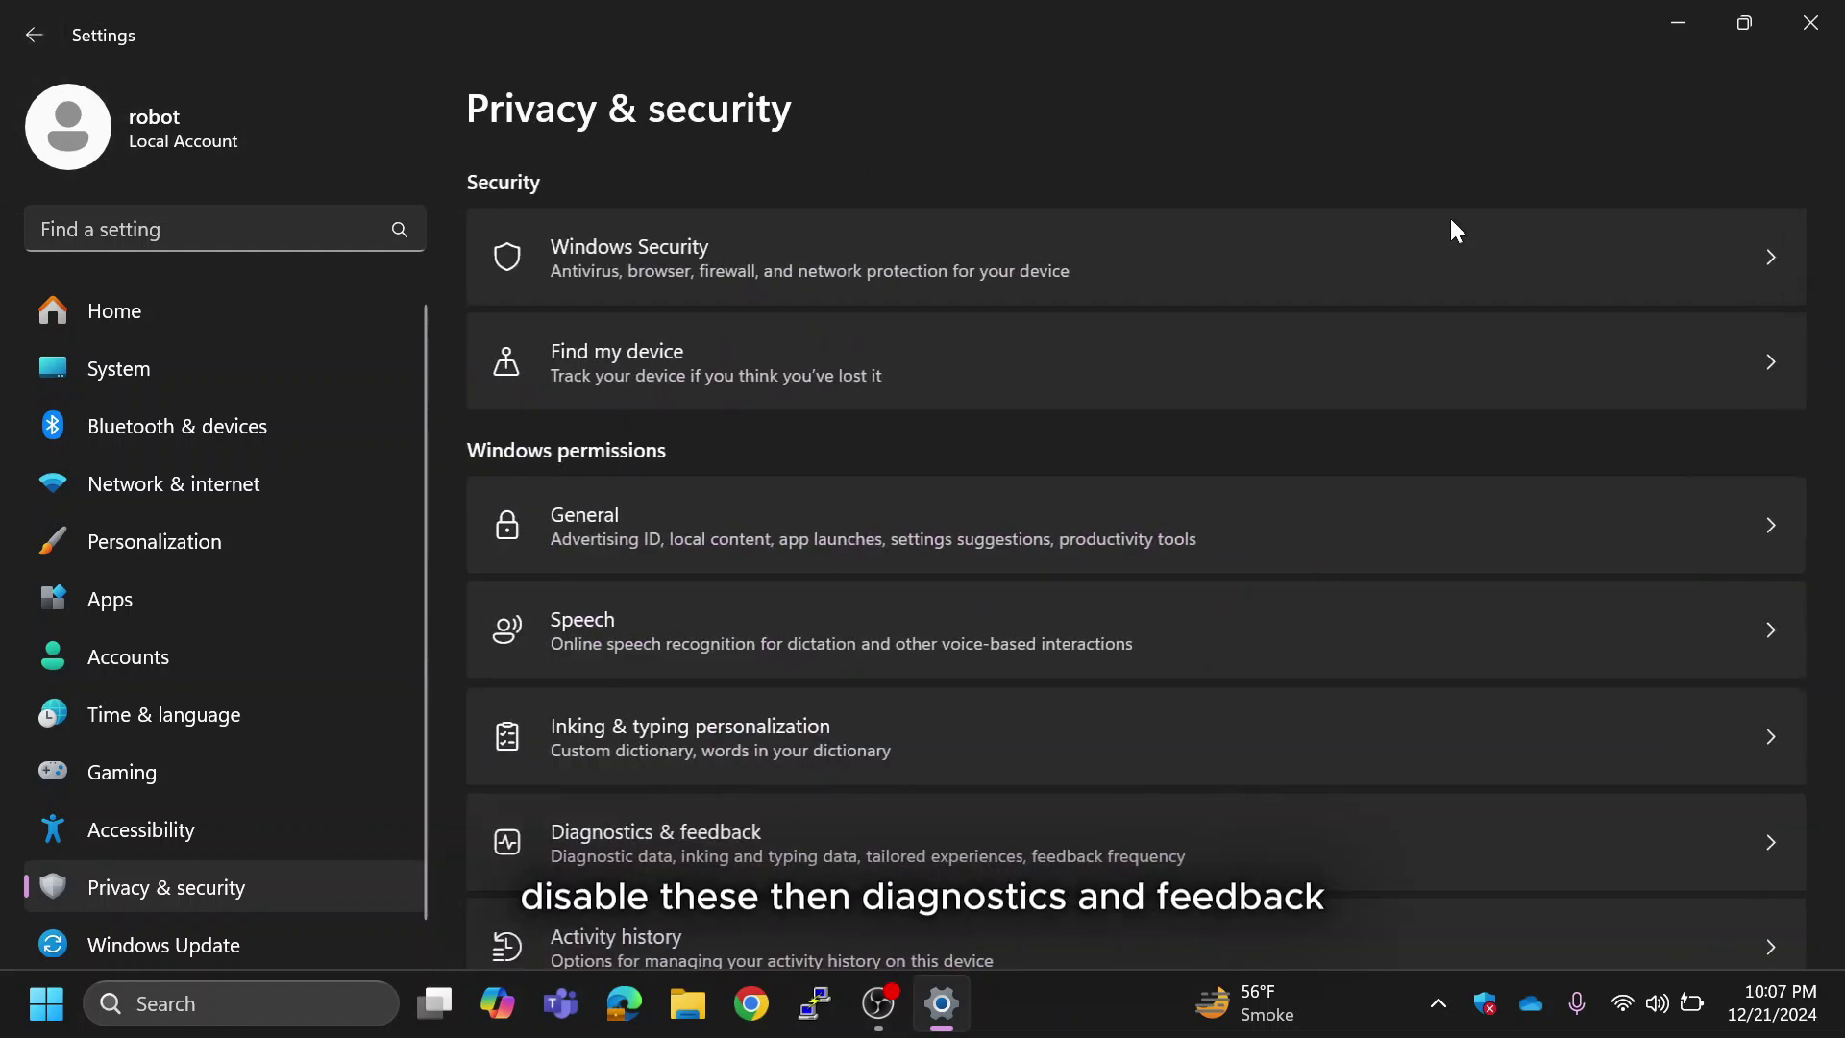
{"action": "scroll", "coordinate": [1831, 312], "scroll_direction": "down", "scroll_amount": 2}
{"action": "scroll", "coordinate": [1831, 313], "scroll_direction": "down", "scroll_amount": 2}
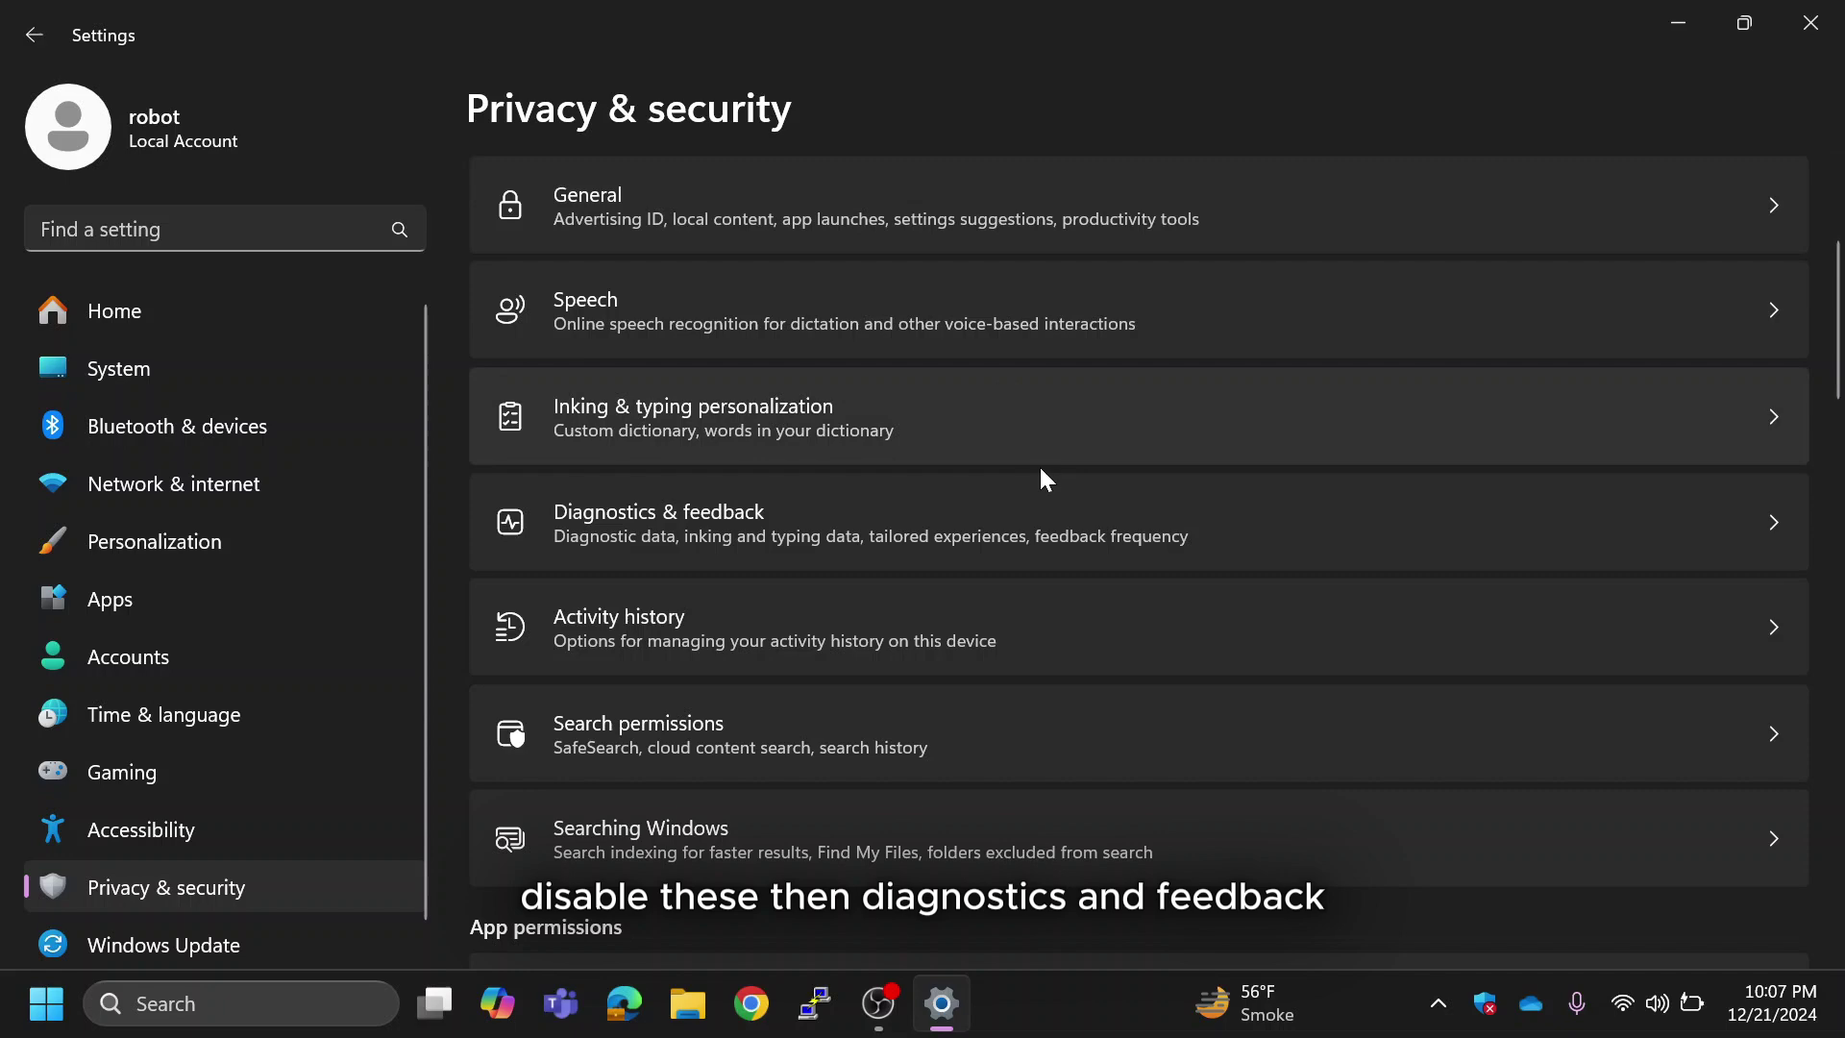
{"action": "left_click", "coordinate": [1034, 520]}
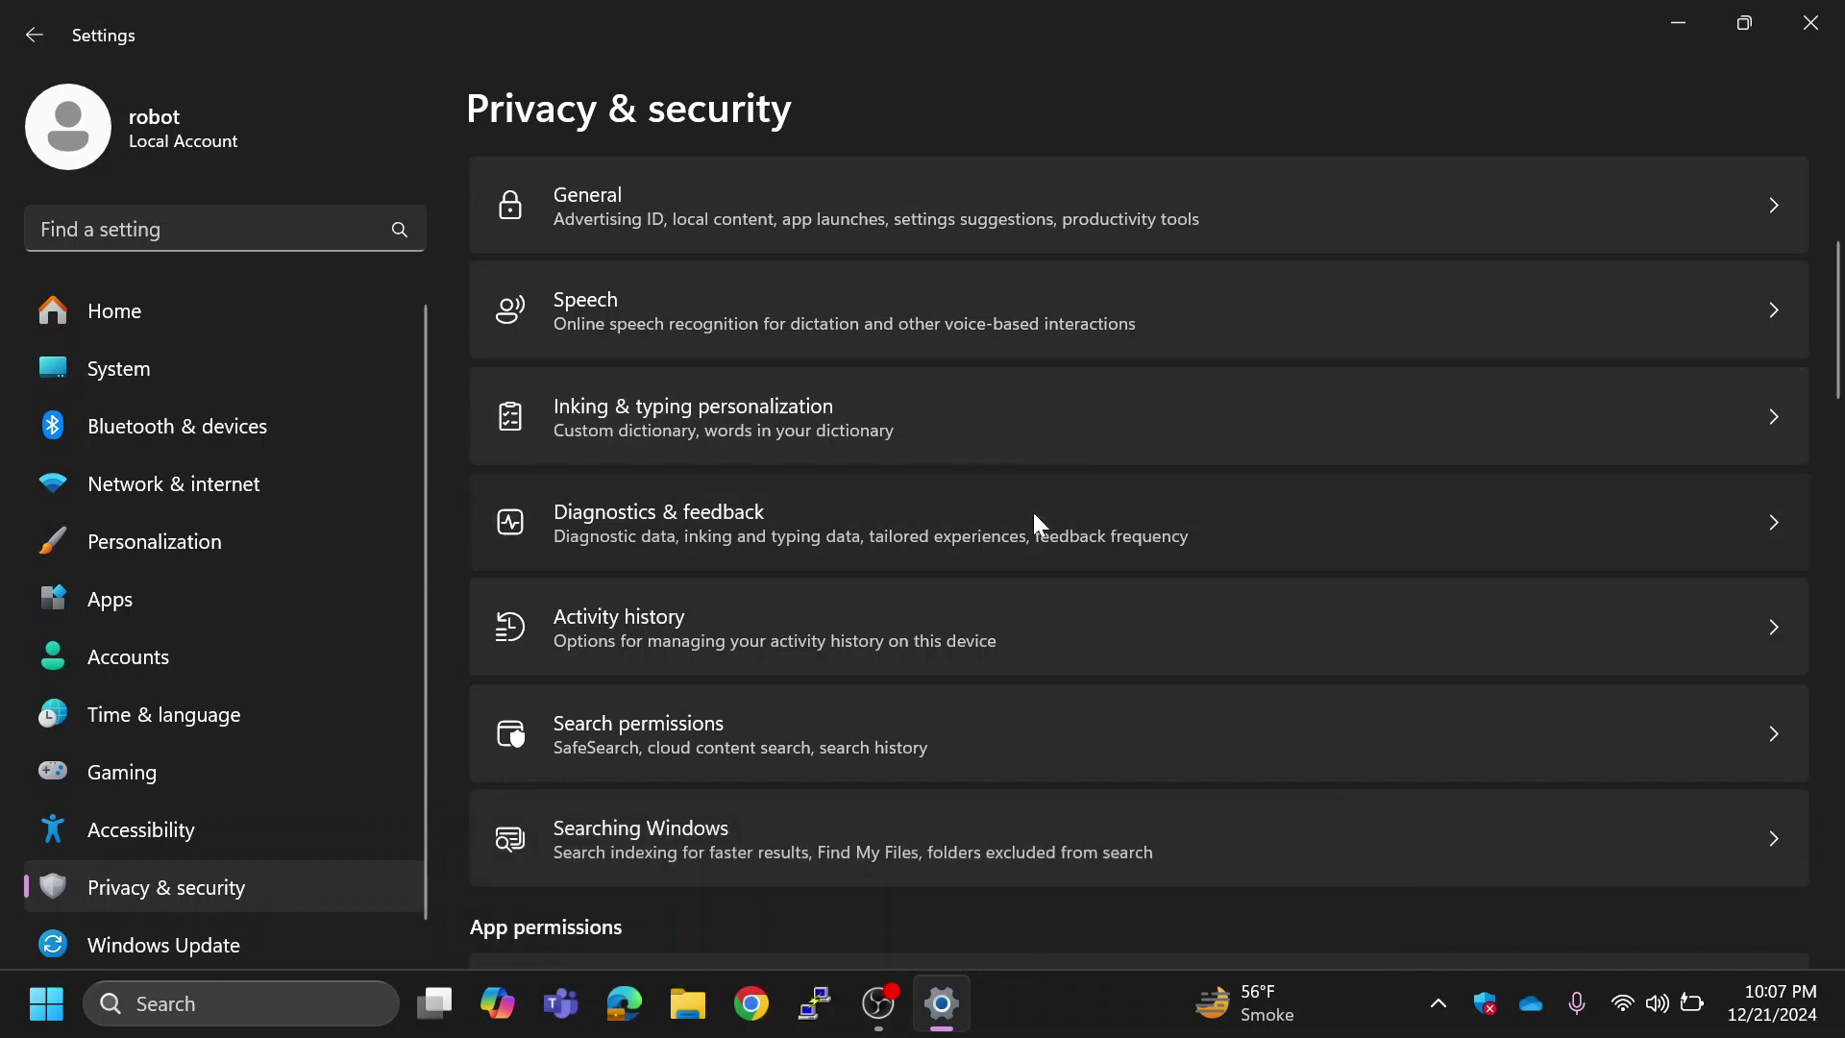
Turn off Send optional diagnostic data.
{"action": "left_click", "coordinate": [1730, 435]}
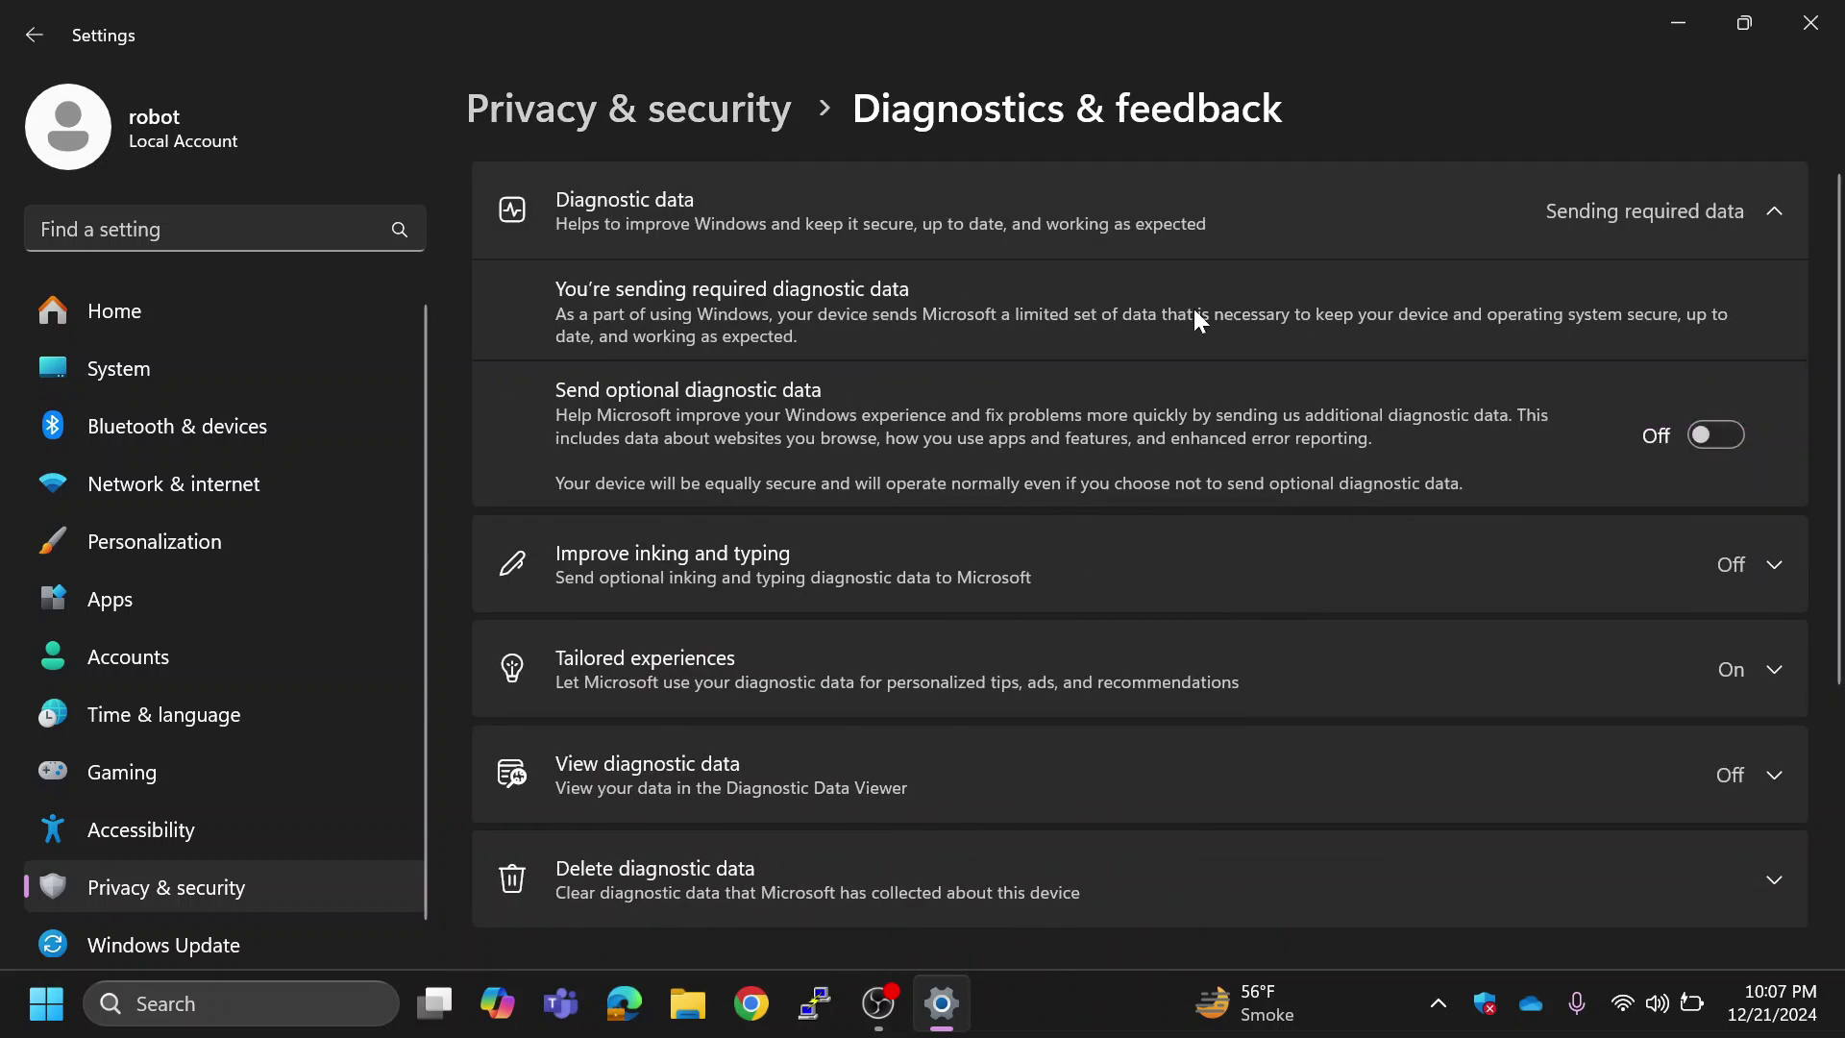
{"action": "left_click", "coordinate": [34, 35]}
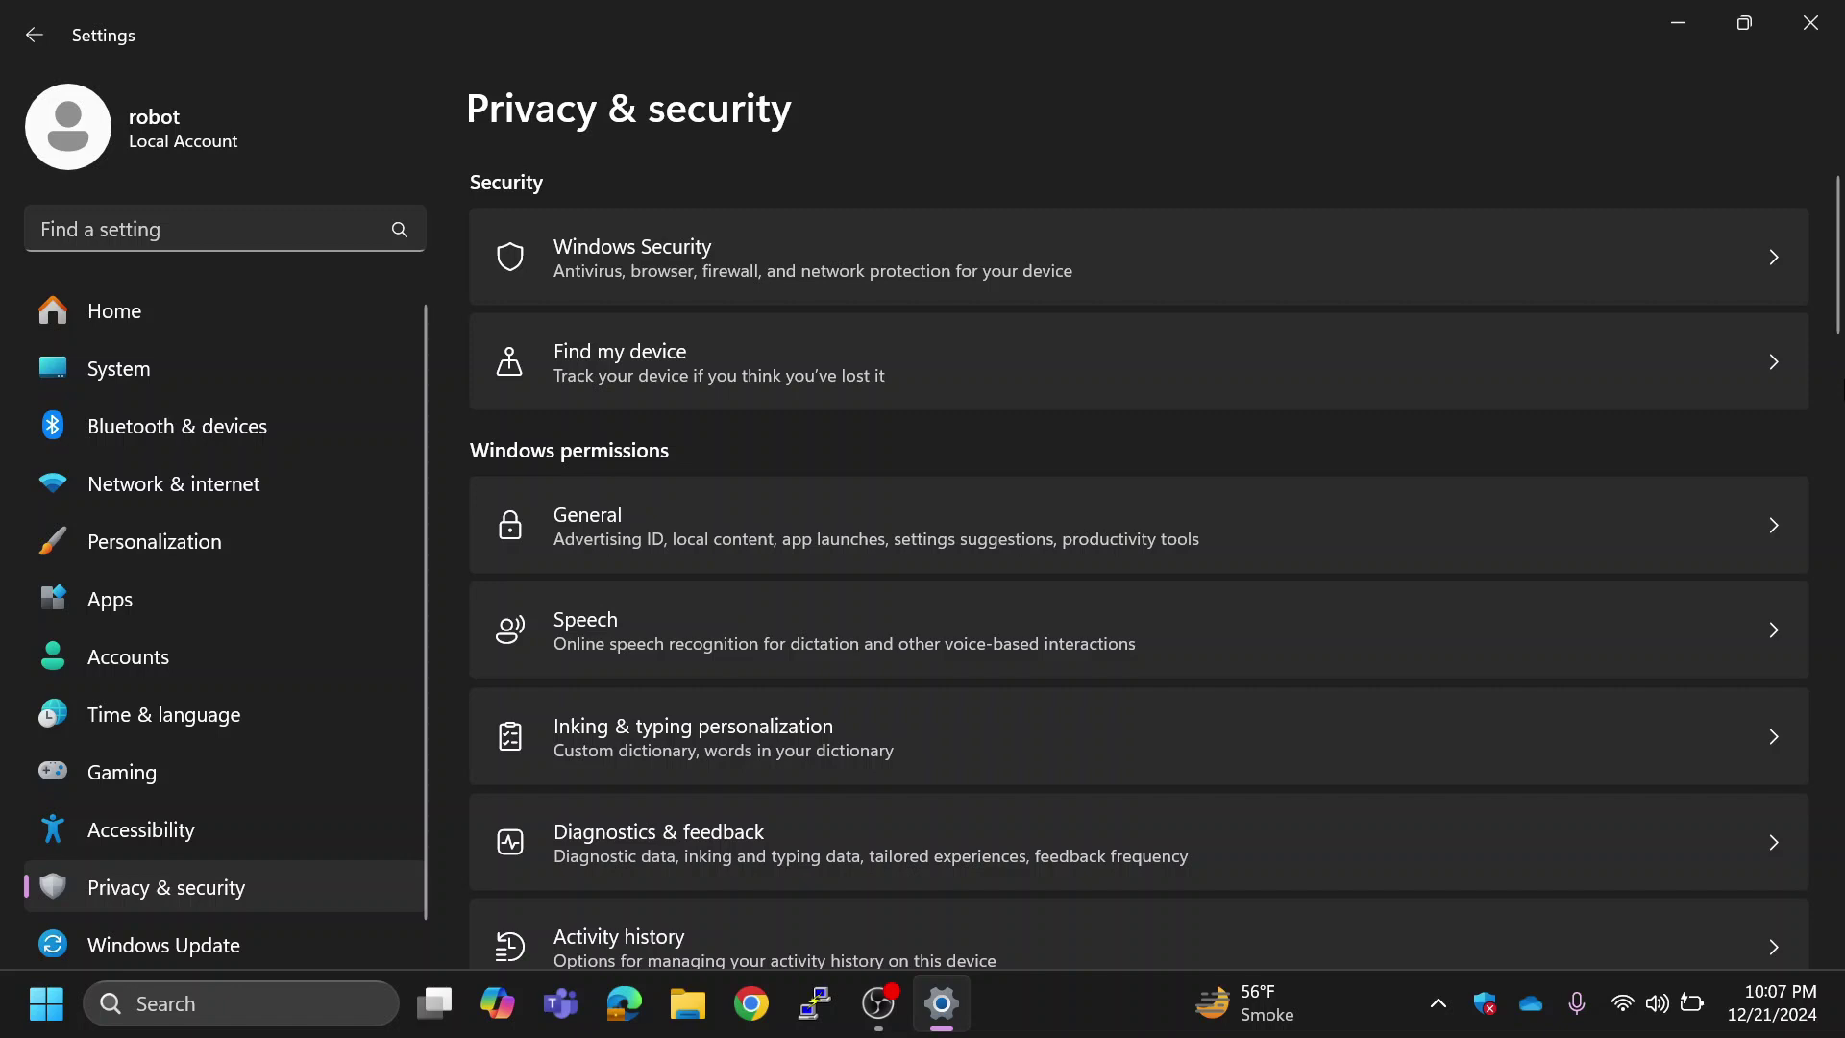
{"action": "scroll", "coordinate": [1697, 350], "scroll_direction": "down", "scroll_amount": 4}
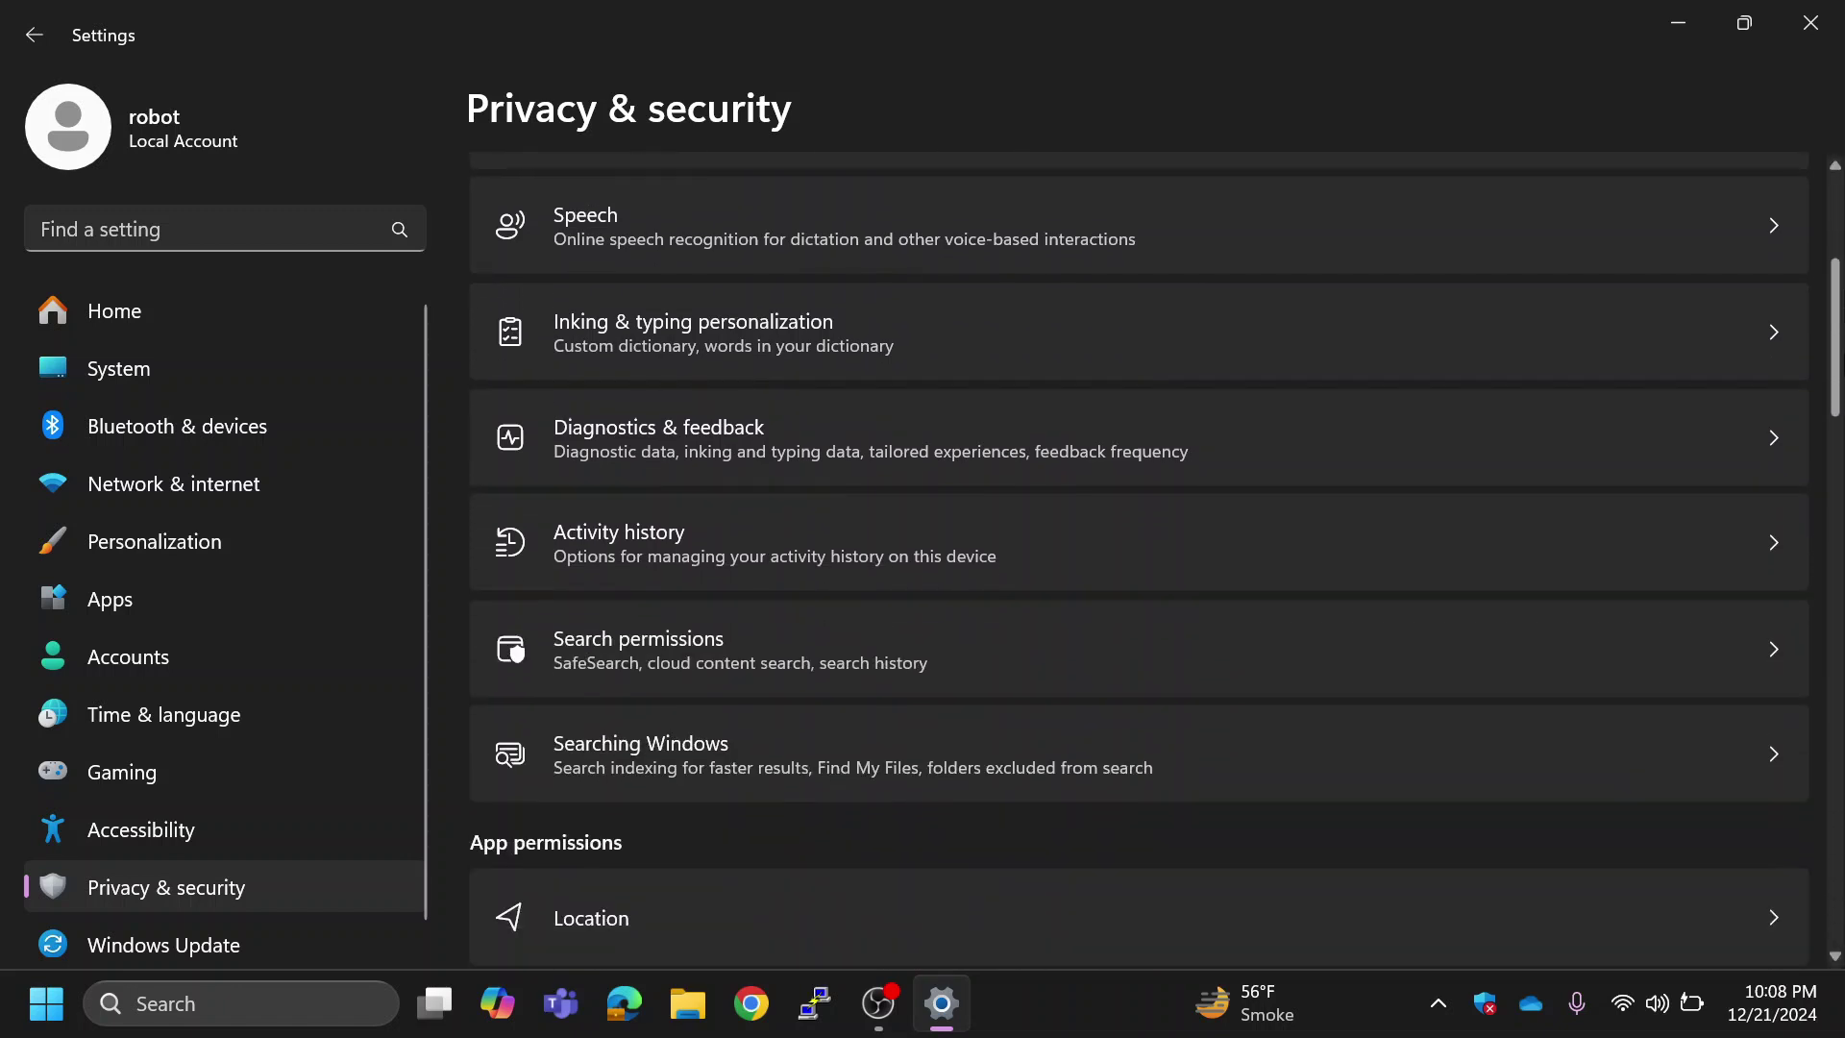
Stop storing activity history on this device.
{"action": "left_click", "coordinate": [1057, 533]}
{"action": "left_click", "coordinate": [1722, 311]}
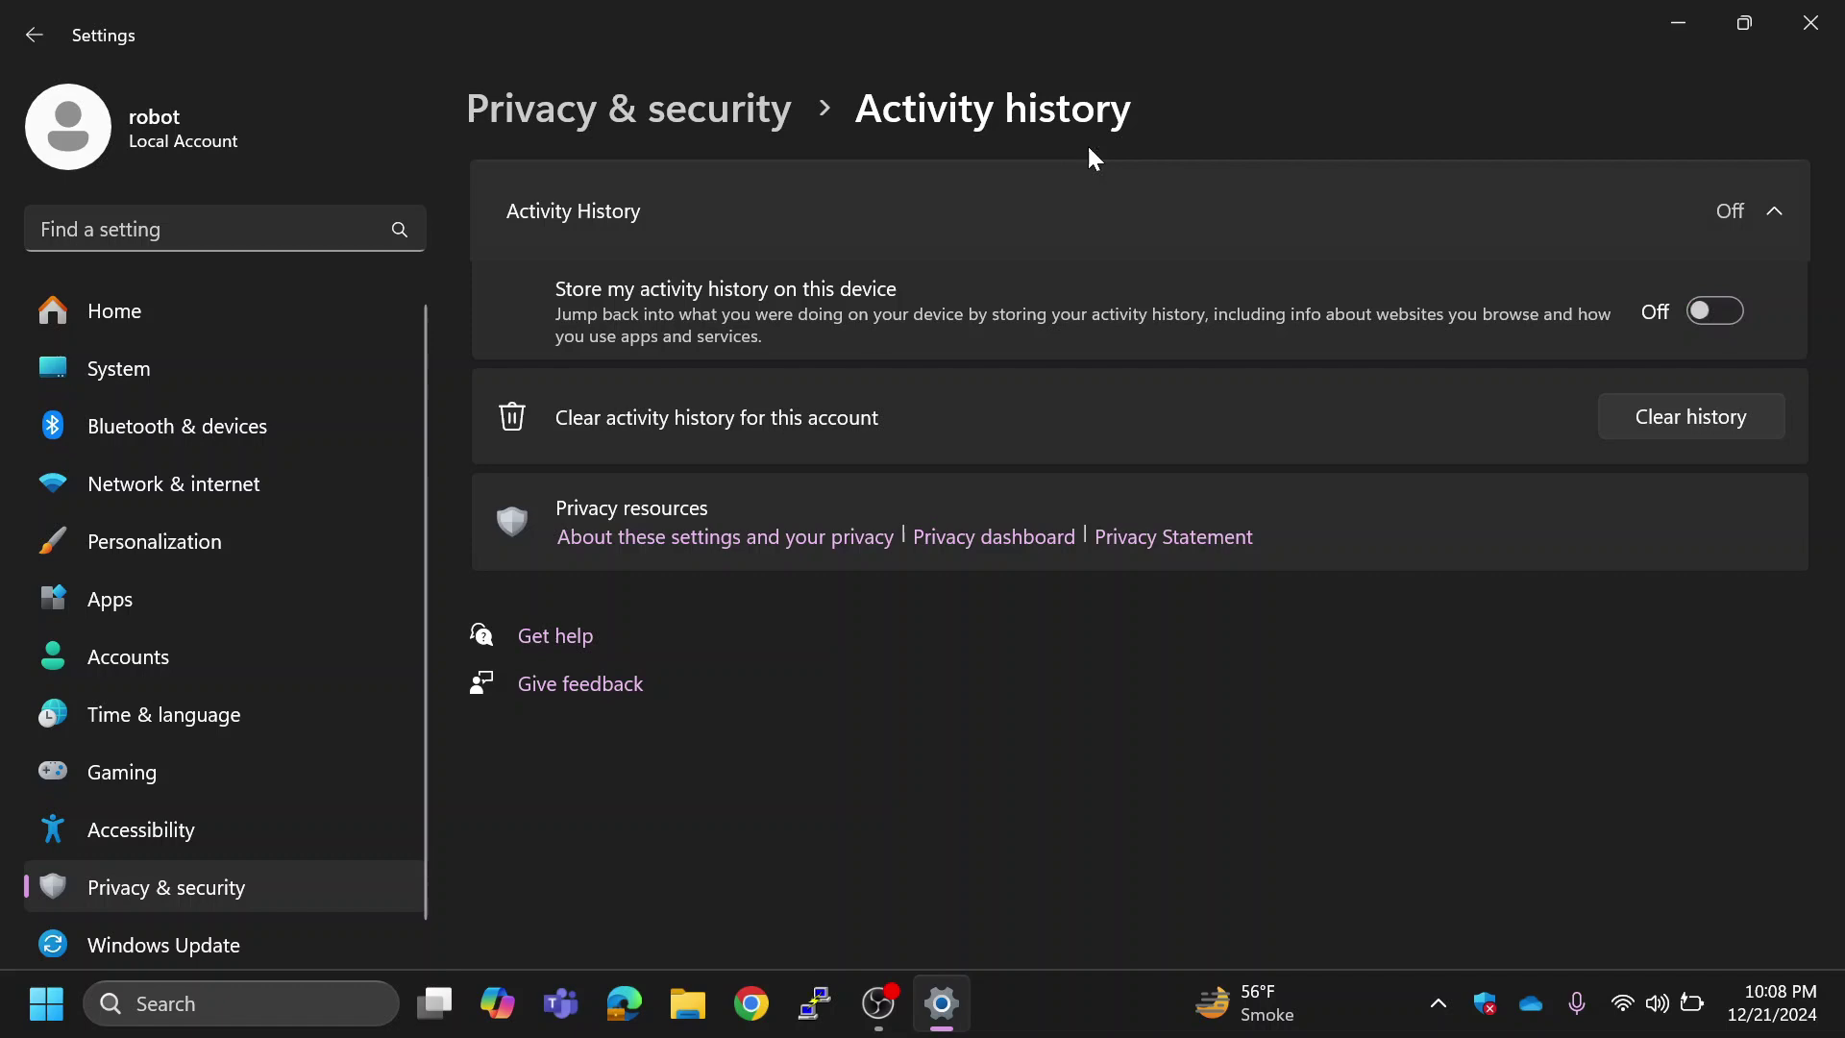
{"action": "left_click", "coordinate": [34, 35]}
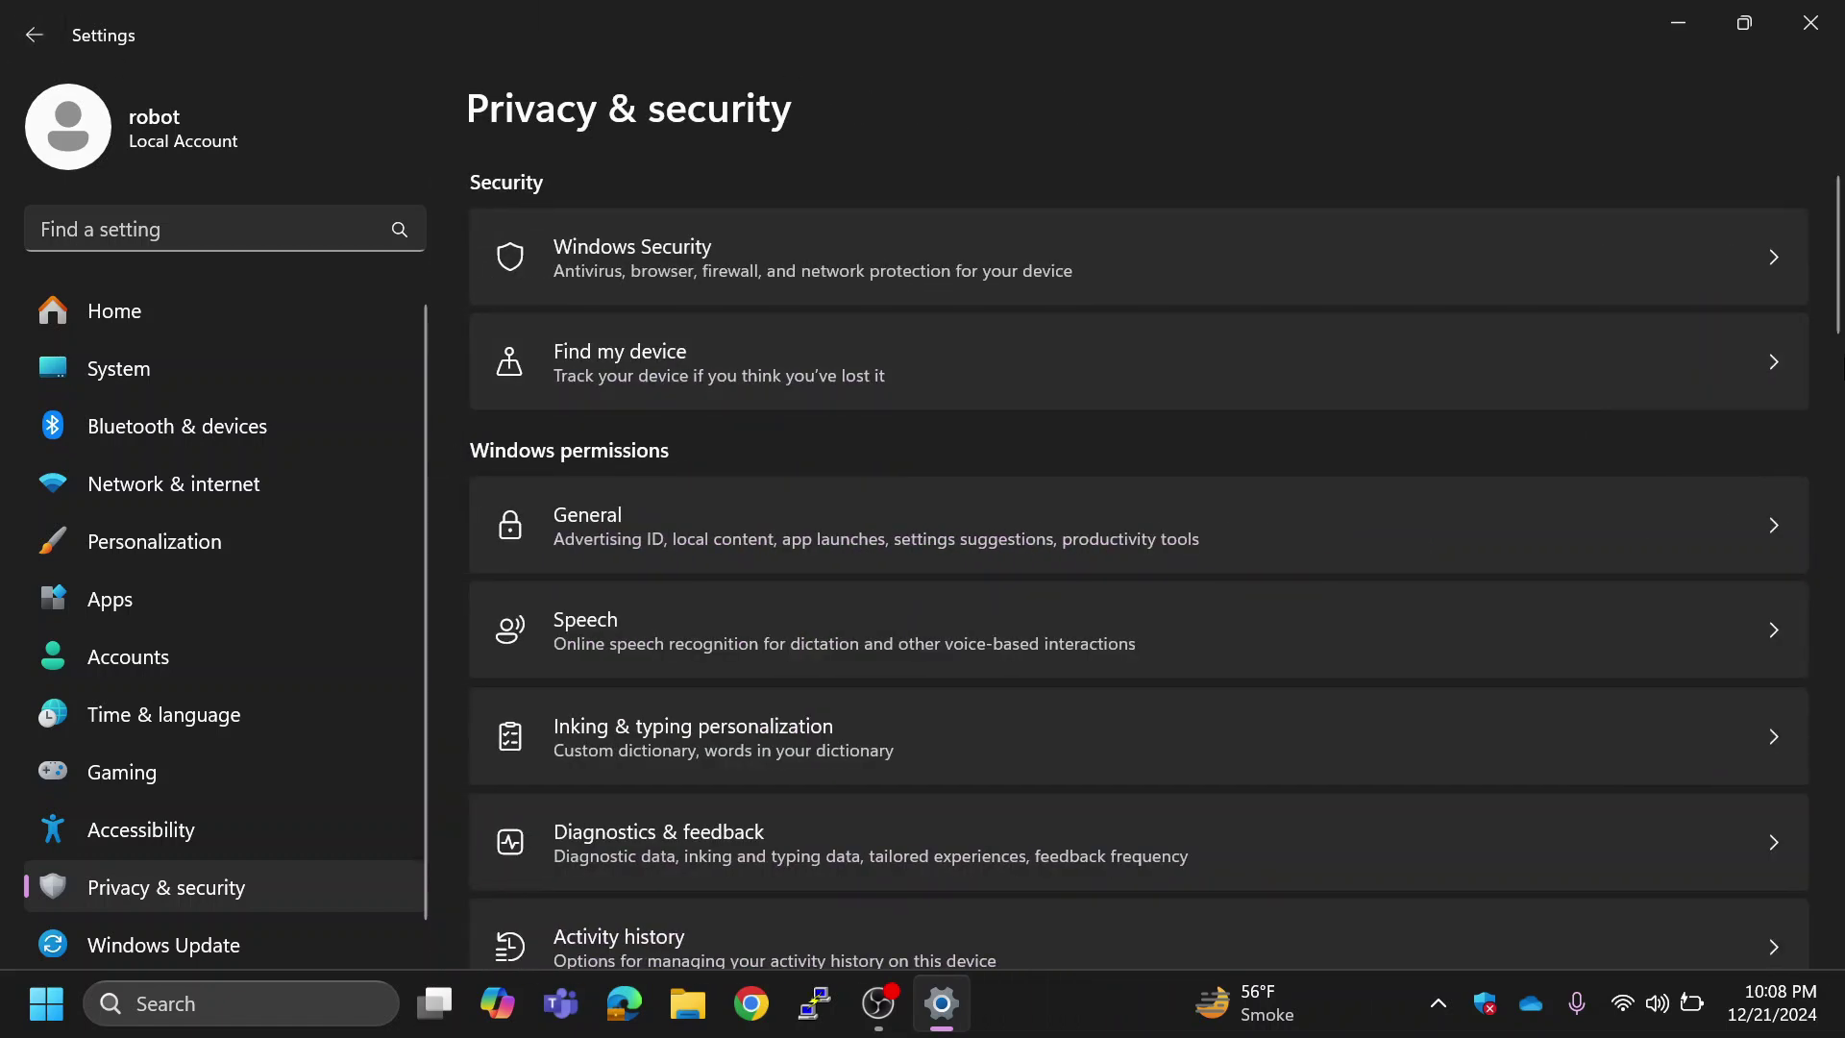
{"action": "scroll", "coordinate": [1831, 288], "scroll_direction": "down", "scroll_amount": 3}
{"action": "scroll", "coordinate": [1831, 289], "scroll_direction": "down", "scroll_amount": 2}
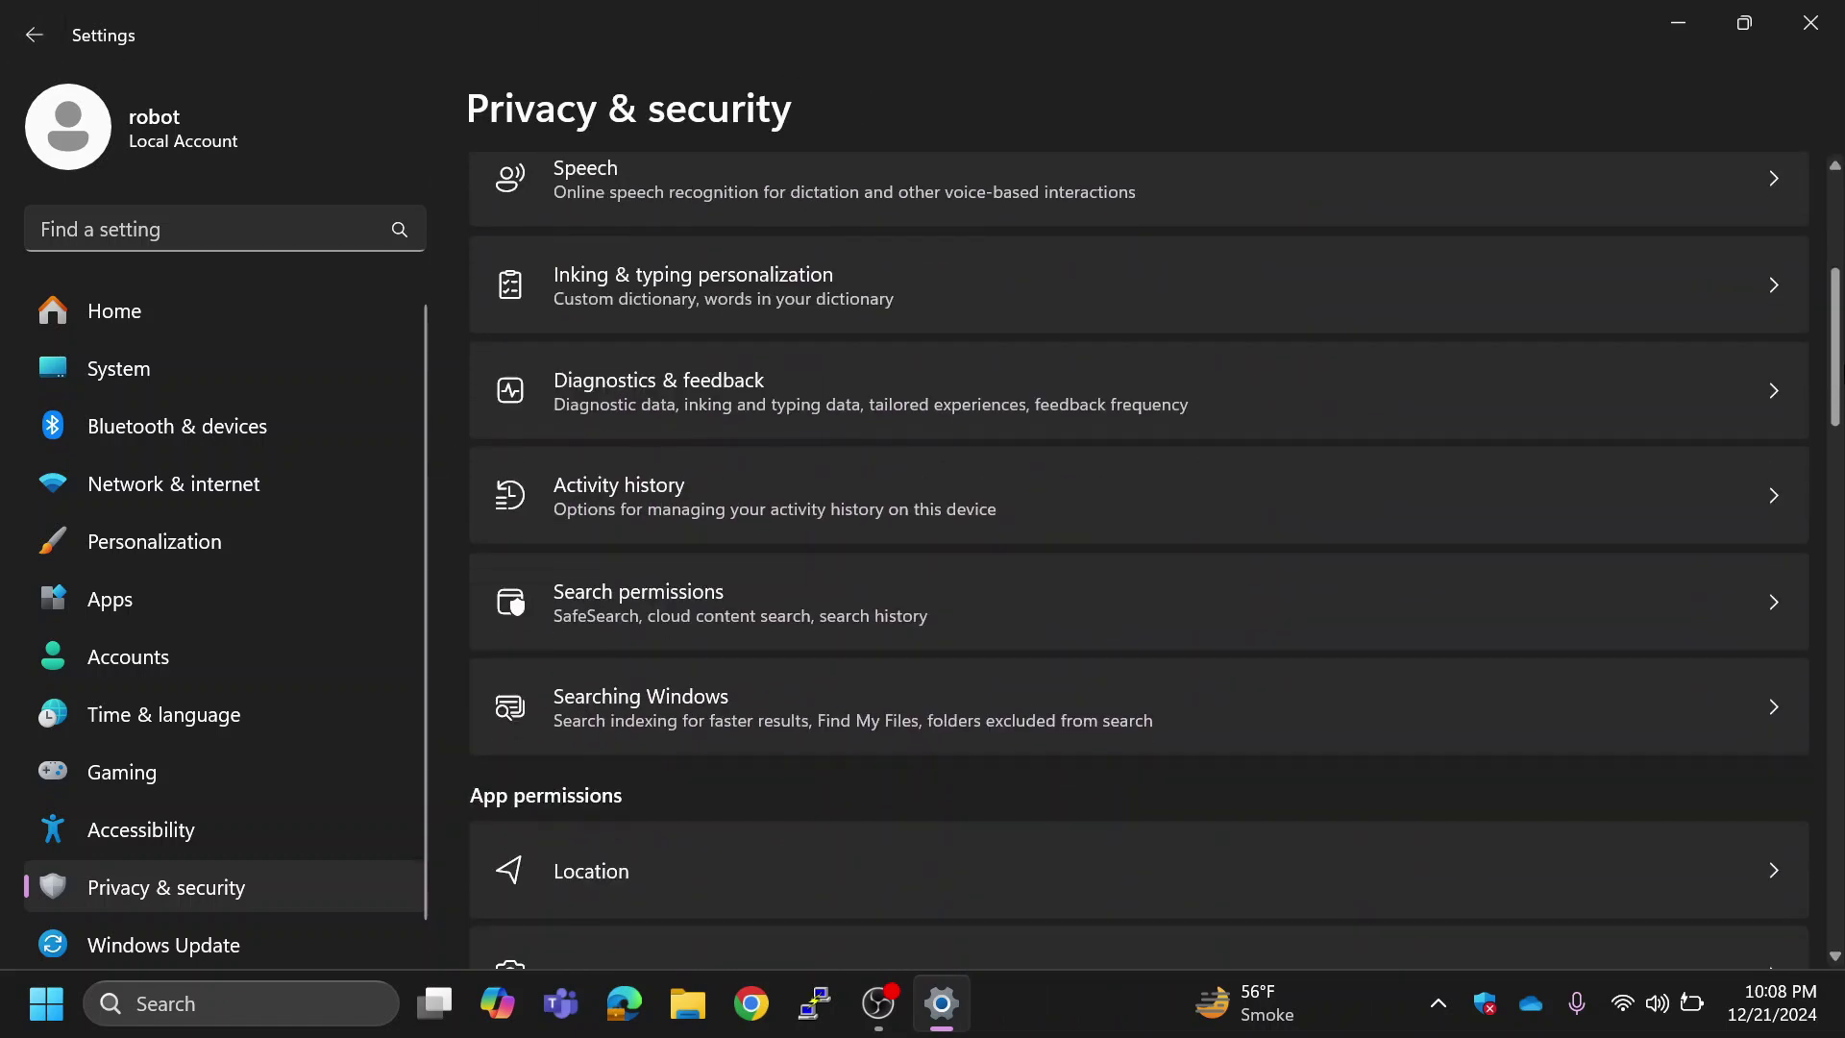
Turn off Microsoft and work or school account search, device search history and search highlights.
{"action": "left_click", "coordinate": [990, 592]}
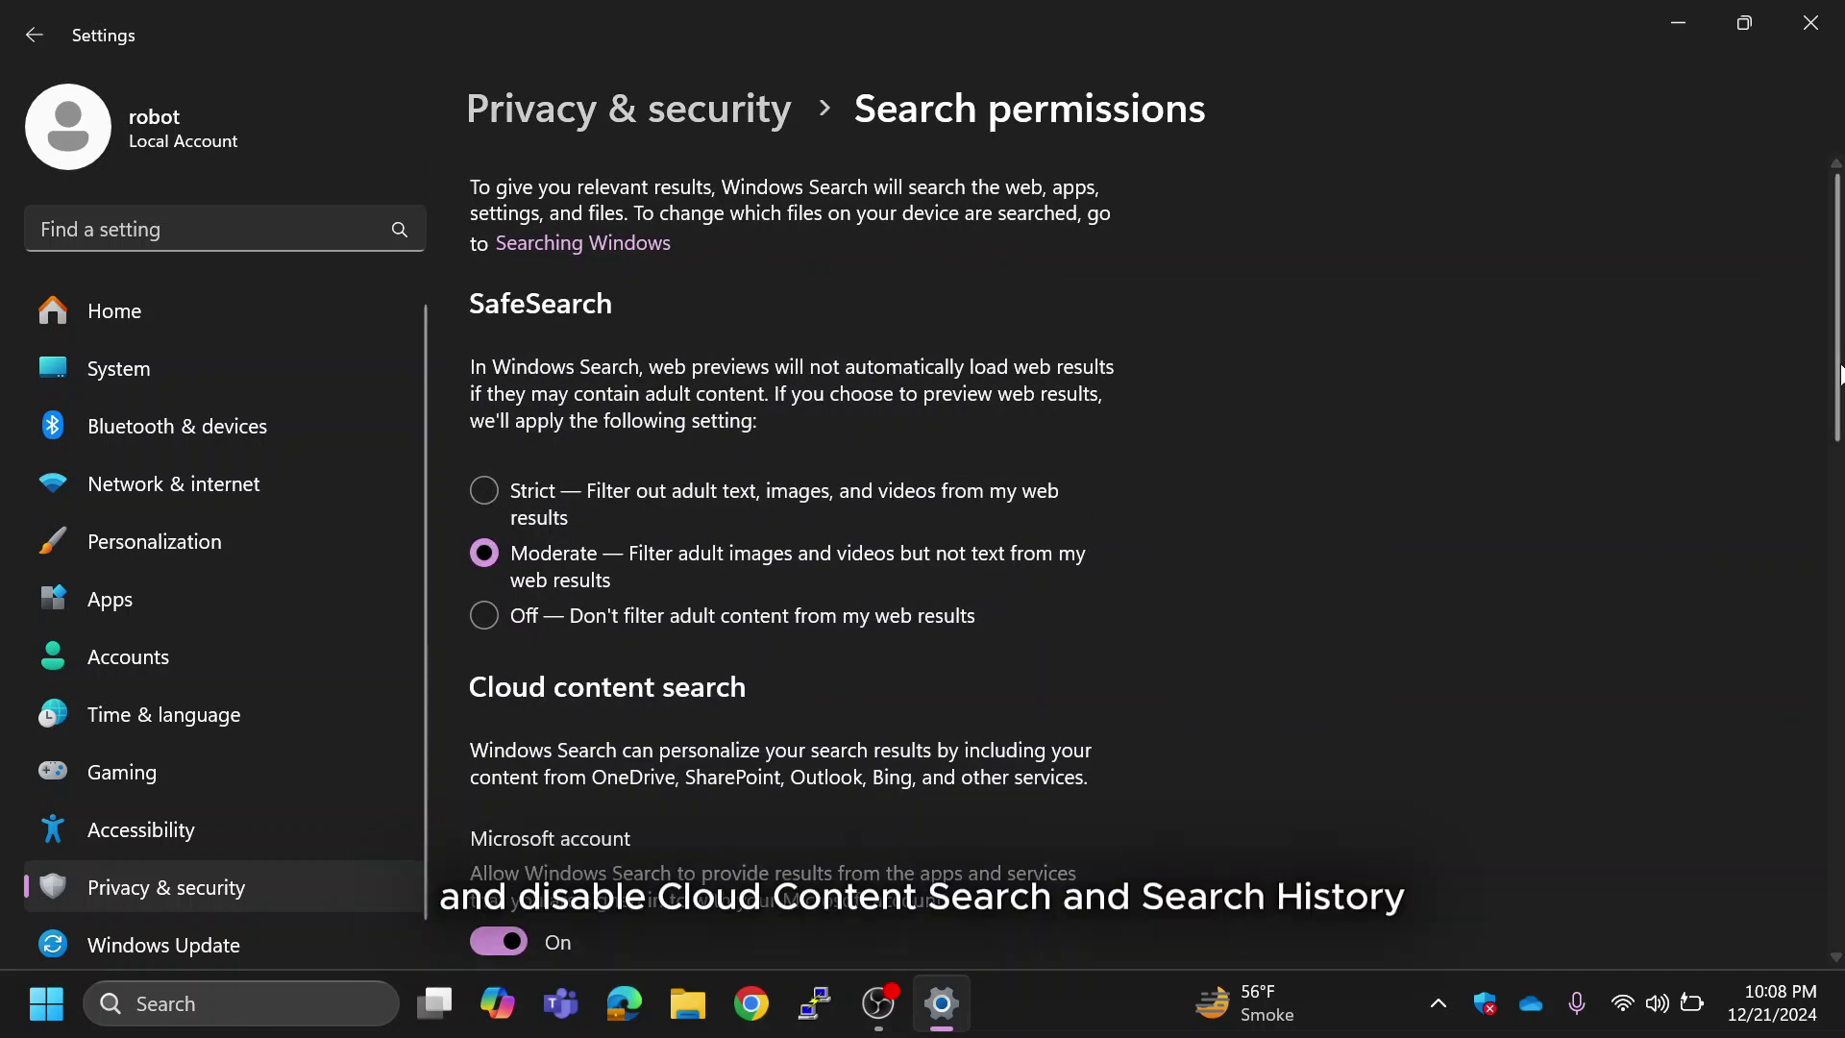
{"action": "scroll", "coordinate": [1647, 491], "scroll_direction": "down", "scroll_amount": 3}
{"action": "left_click", "coordinate": [502, 630]}
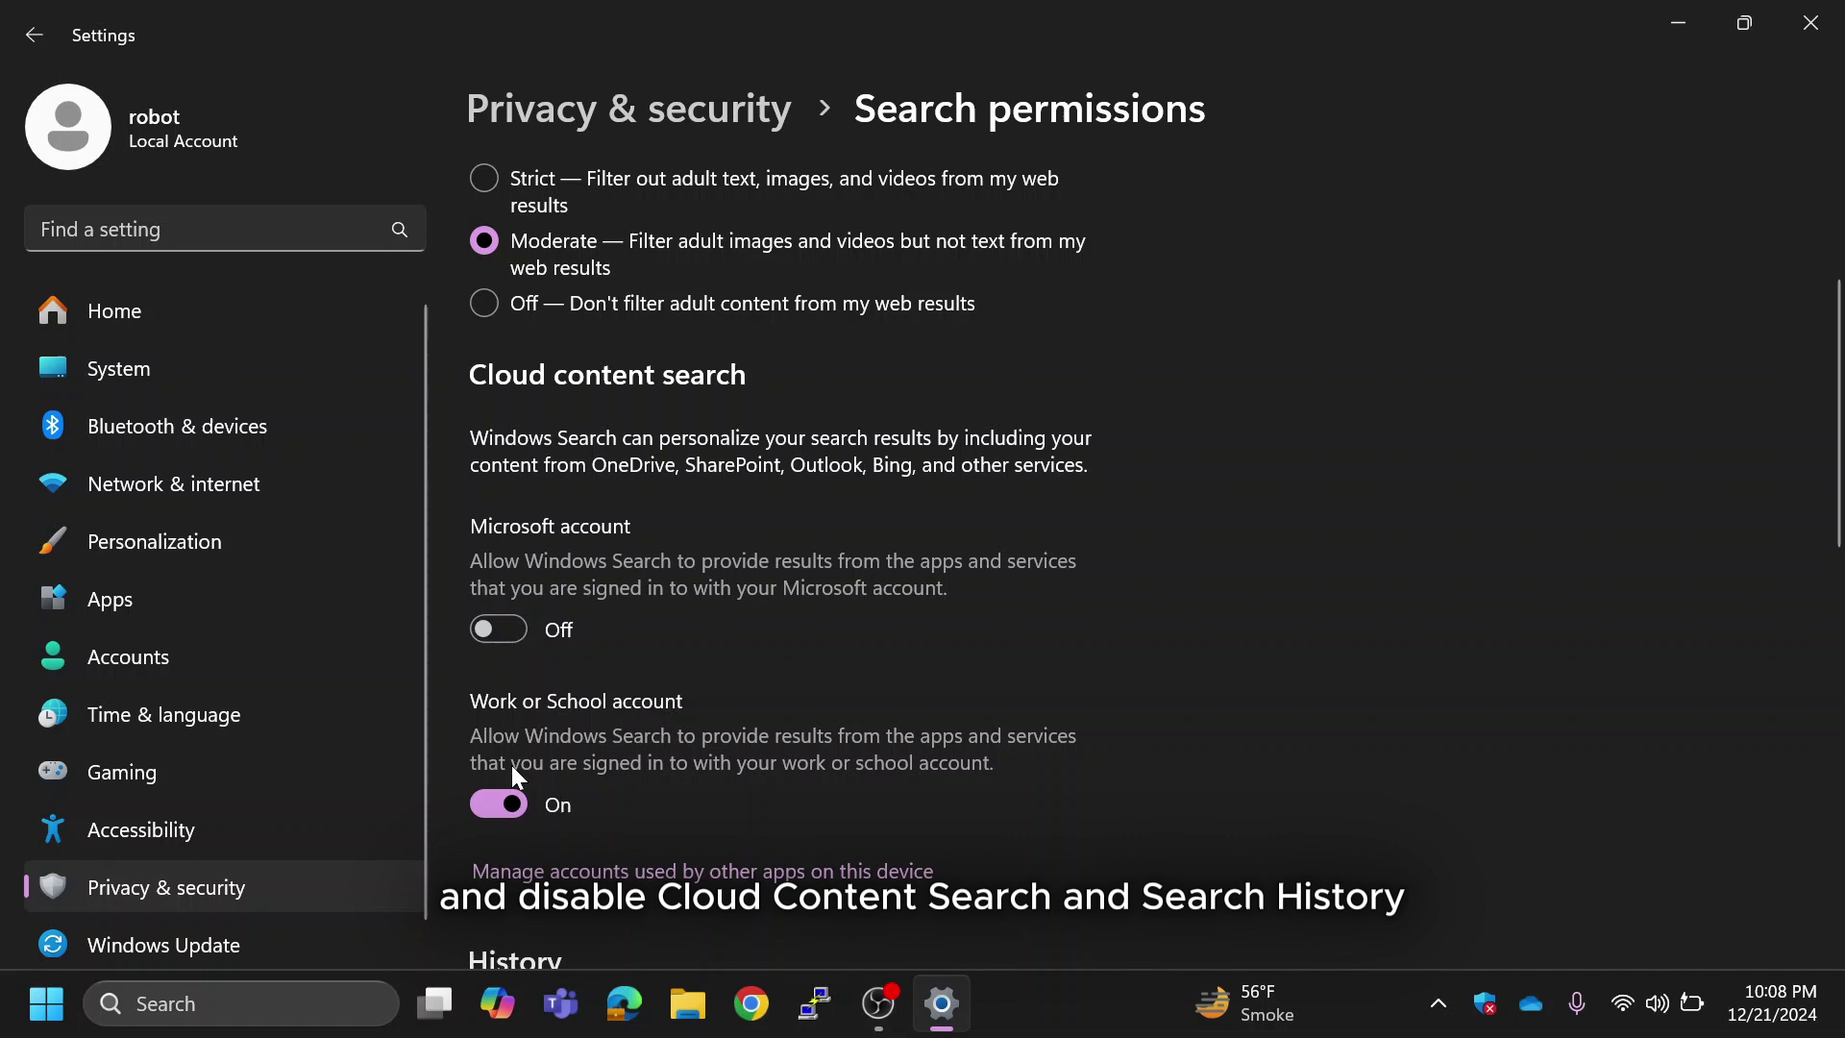
{"action": "scroll", "coordinate": [508, 621], "scroll_direction": "down", "scroll_amount": 3}
{"action": "left_click", "coordinate": [498, 535]}
{"action": "scroll", "coordinate": [498, 535], "scroll_direction": "down", "scroll_amount": 4}
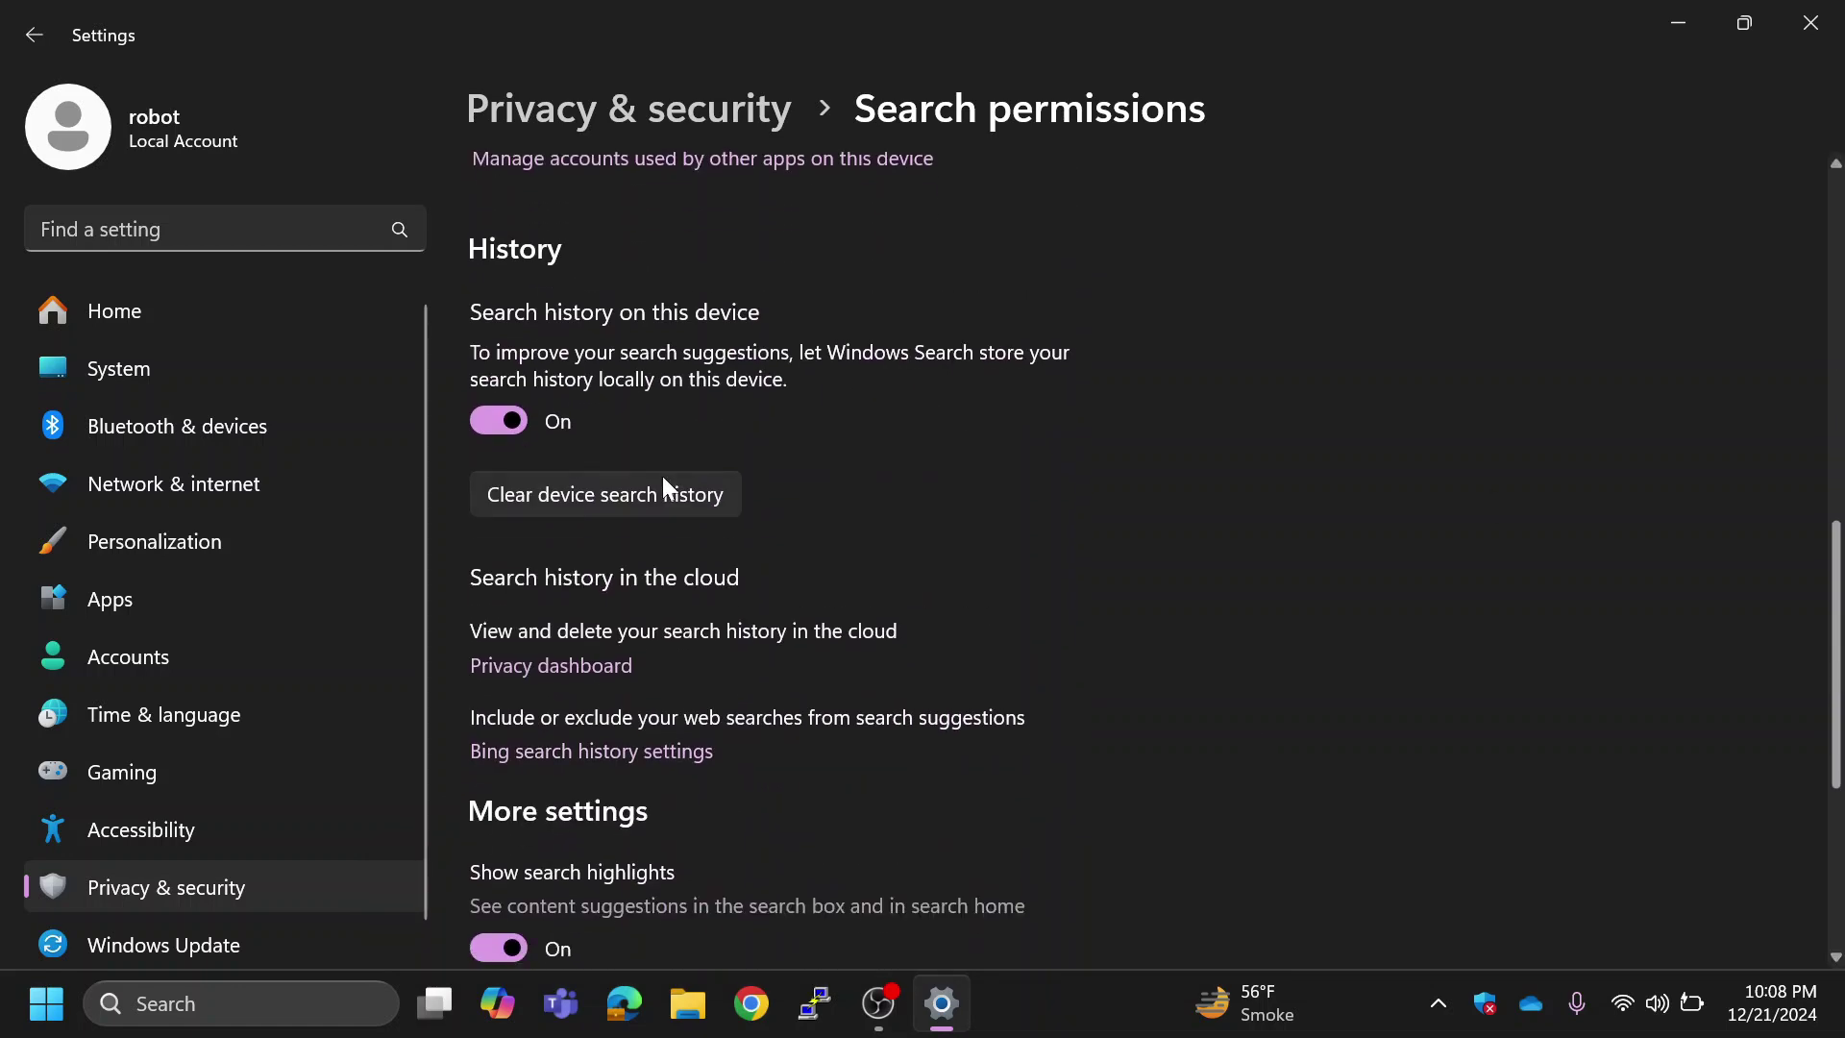
{"action": "left_click", "coordinate": [498, 423]}
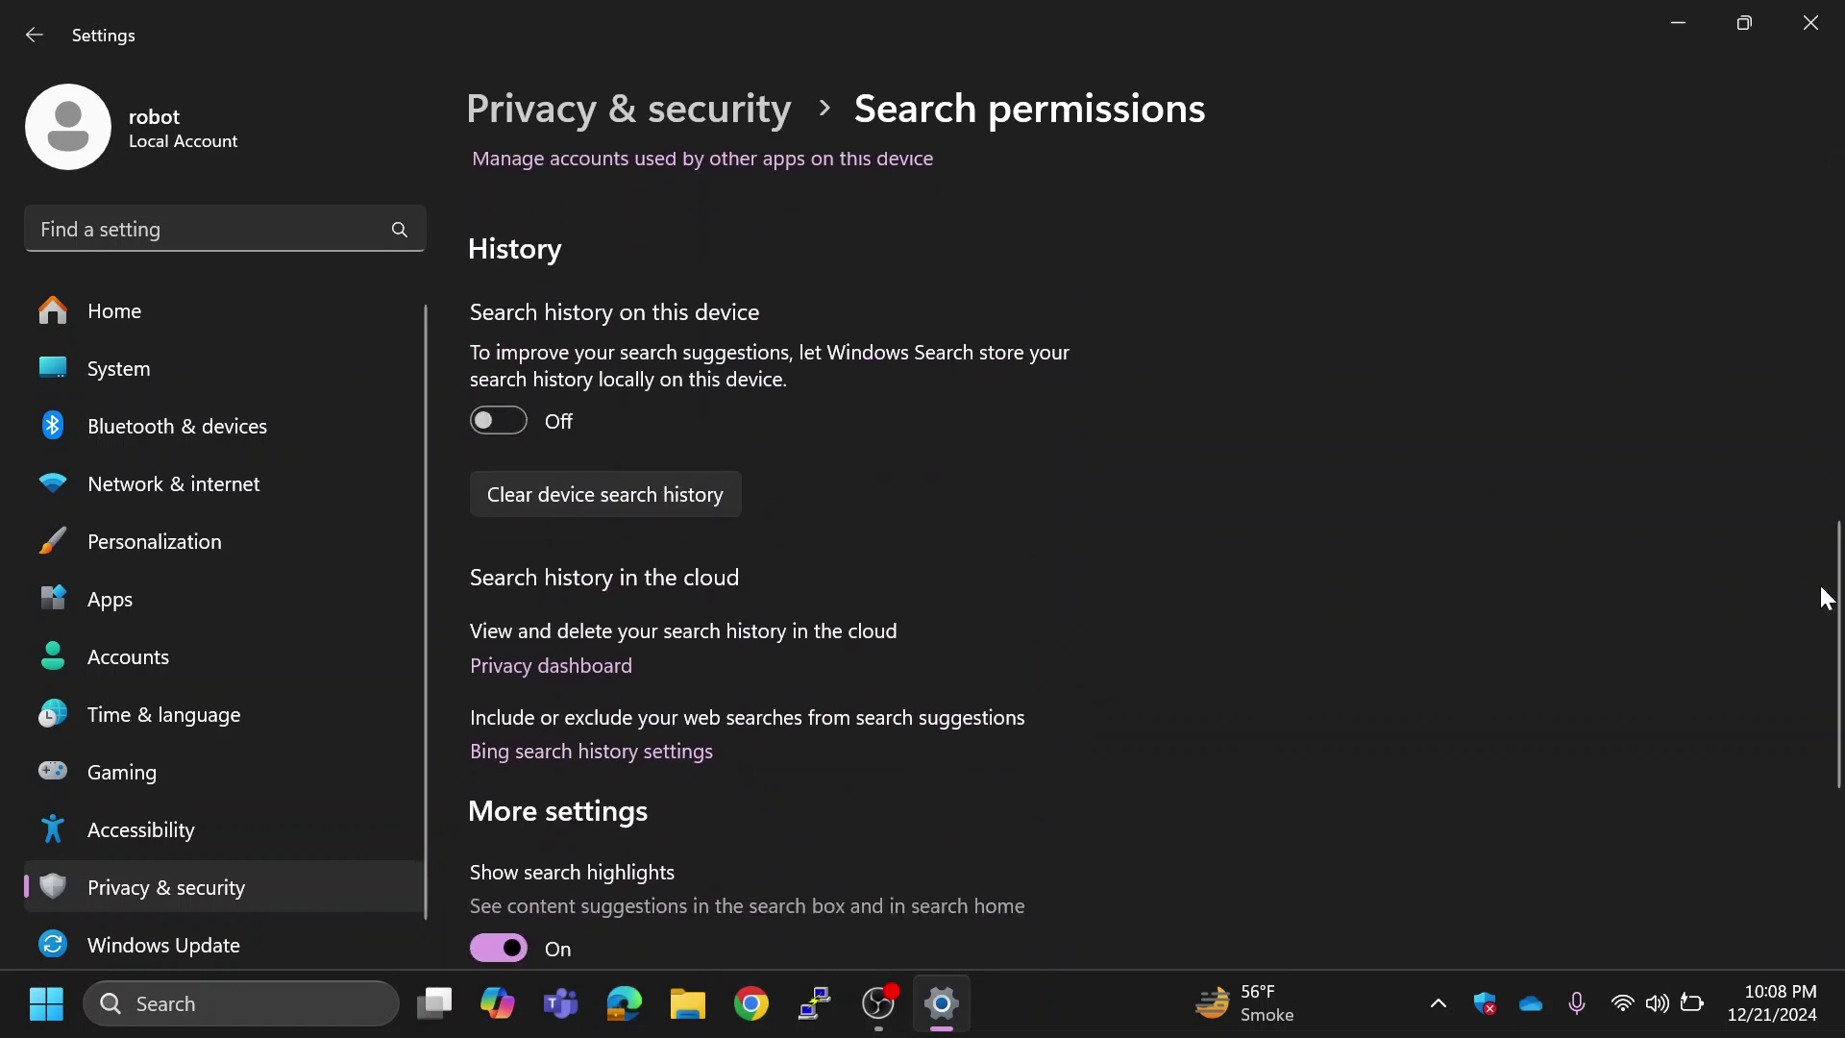
{"action": "scroll", "coordinate": [1824, 590], "scroll_direction": "down", "scroll_amount": 3}
{"action": "left_click", "coordinate": [500, 626]}
{"action": "left_click", "coordinate": [34, 34]}
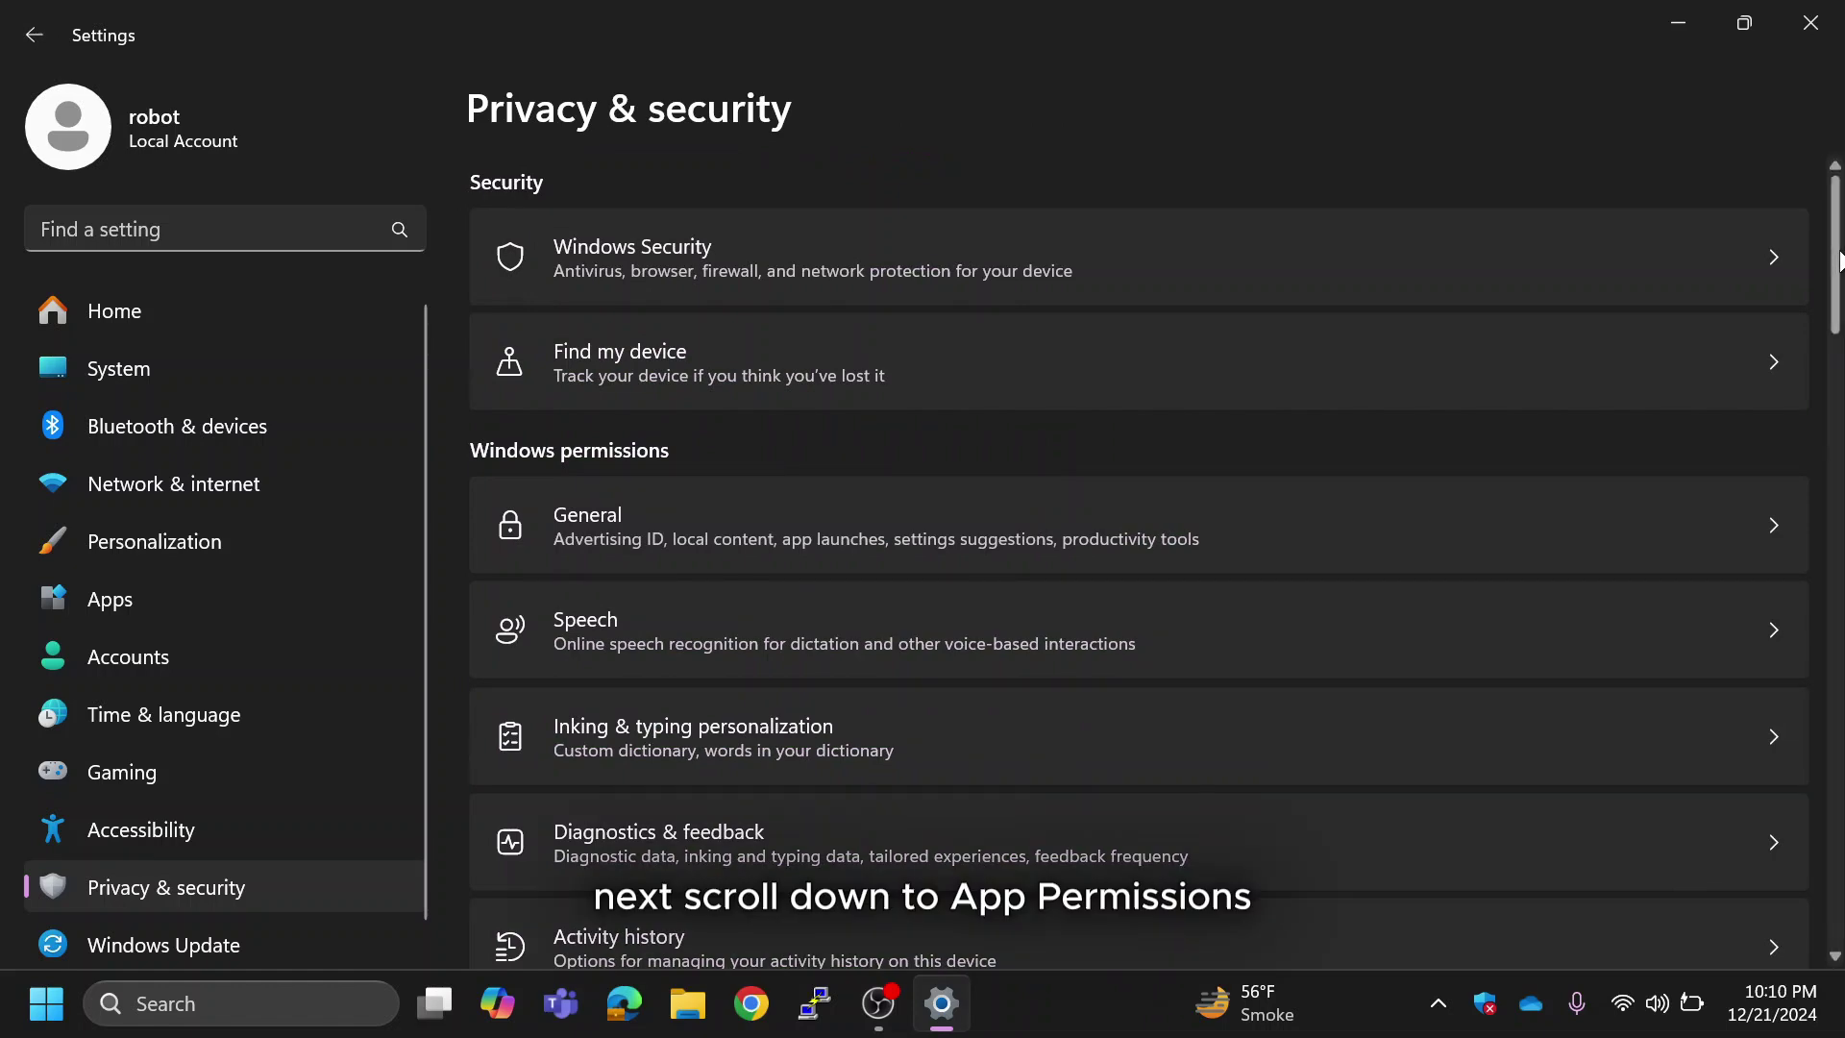
Turn off location services.
{"action": "scroll", "coordinate": [1842, 533], "scroll_direction": "down", "scroll_amount": 10}
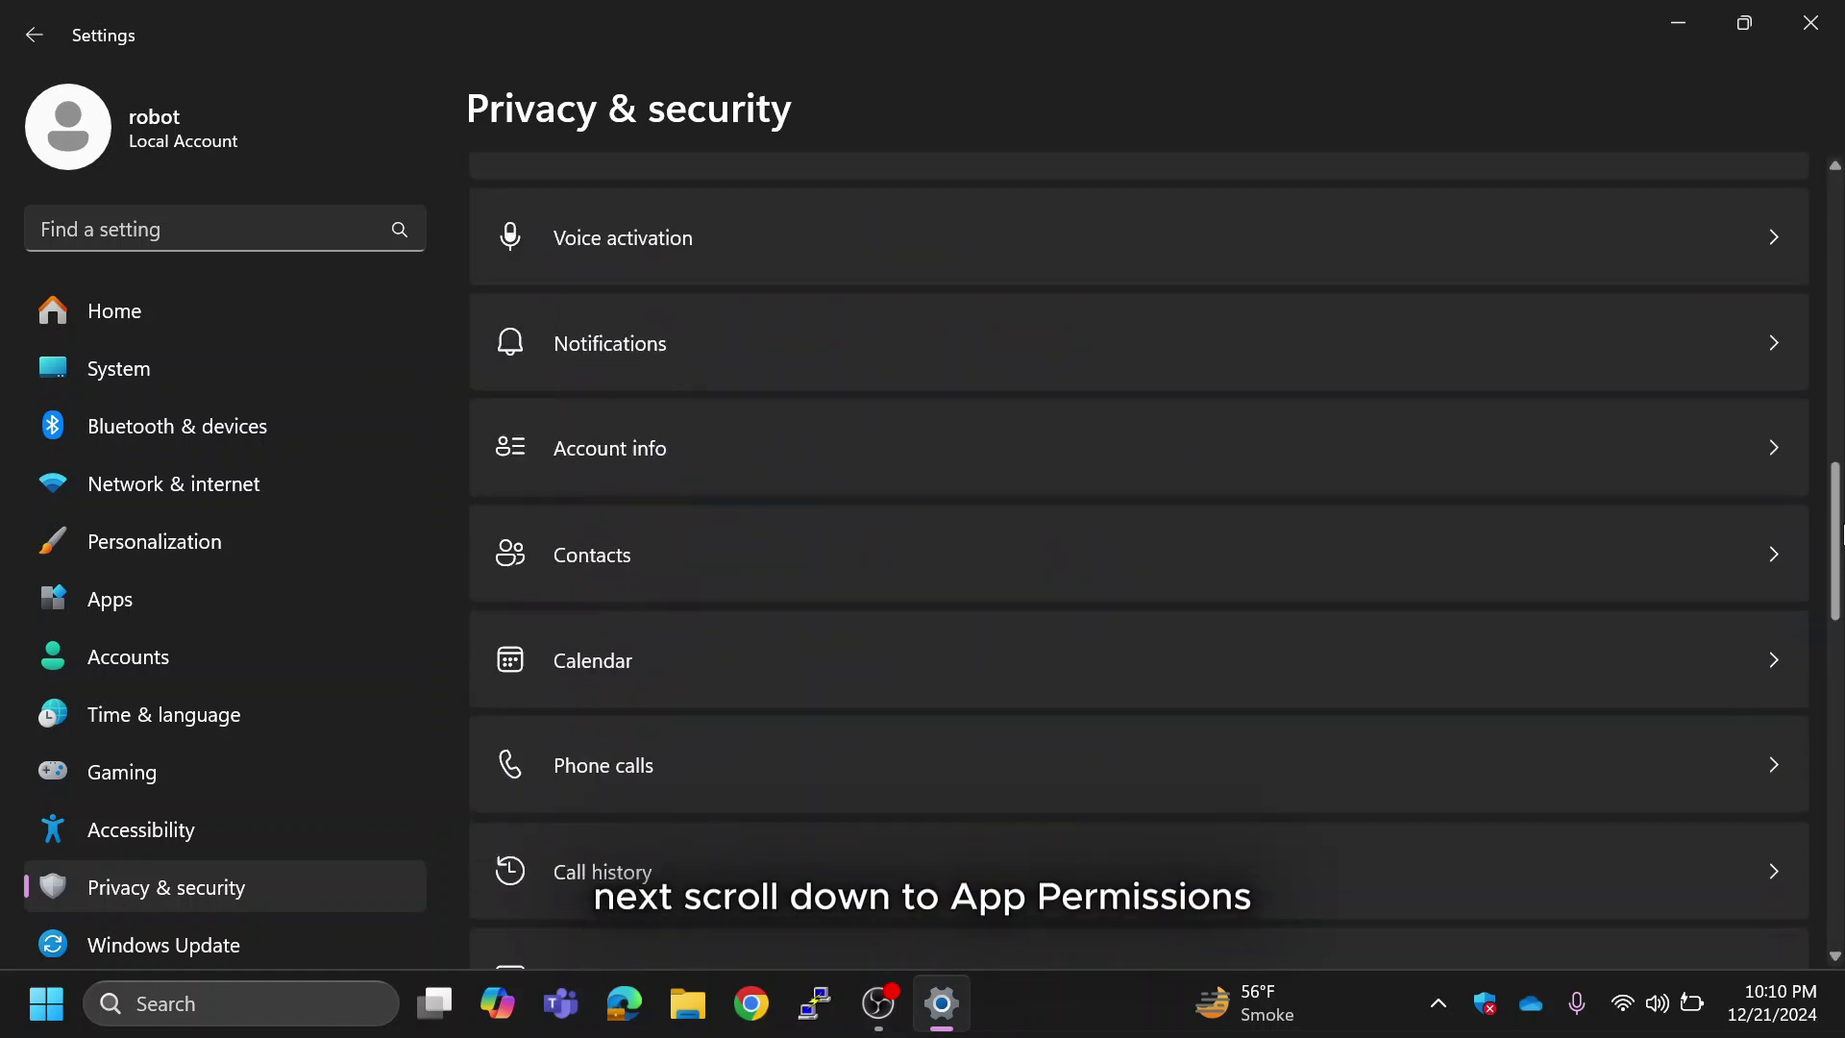
{"action": "scroll", "coordinate": [1841, 533], "scroll_direction": "up", "scroll_amount": 4}
{"action": "left_click", "coordinate": [1498, 317]}
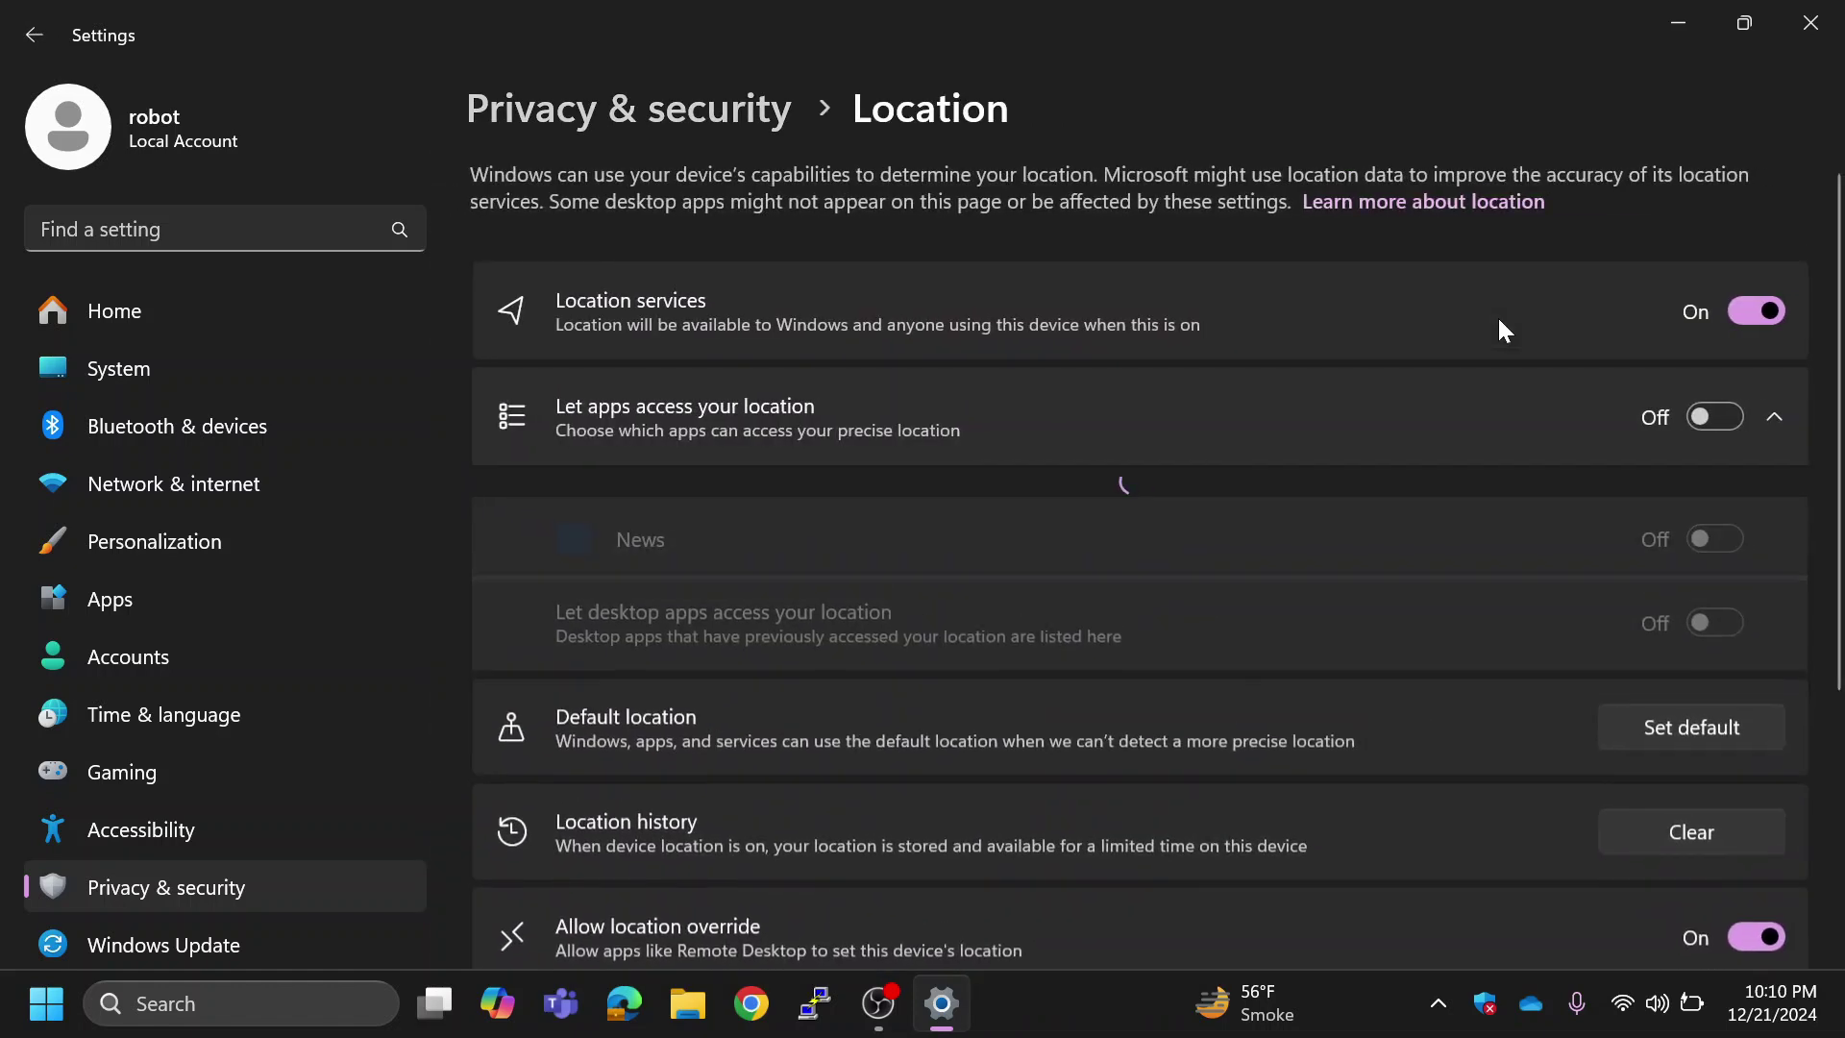
{"action": "left_click", "coordinate": [1745, 321]}
{"action": "left_click", "coordinate": [34, 35]}
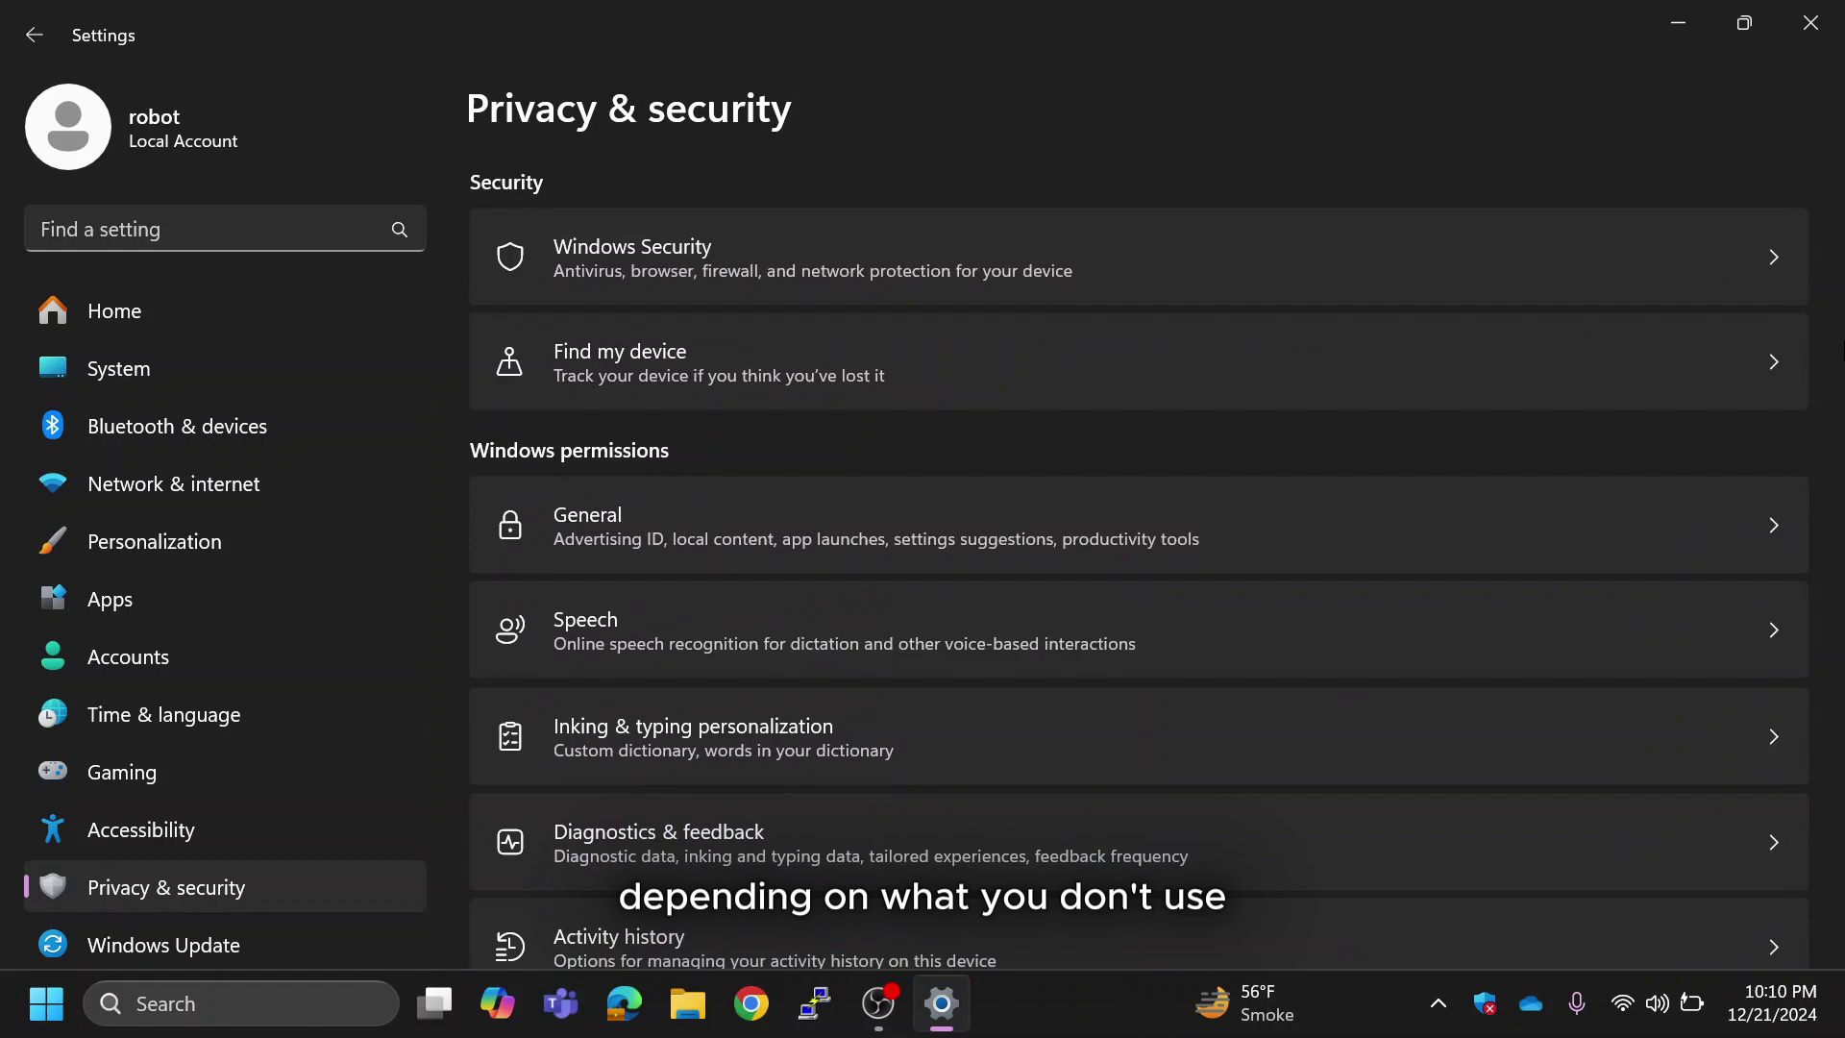
Turn off camera access on this device.
{"action": "scroll", "coordinate": [1836, 317], "scroll_direction": "down", "scroll_amount": 2}
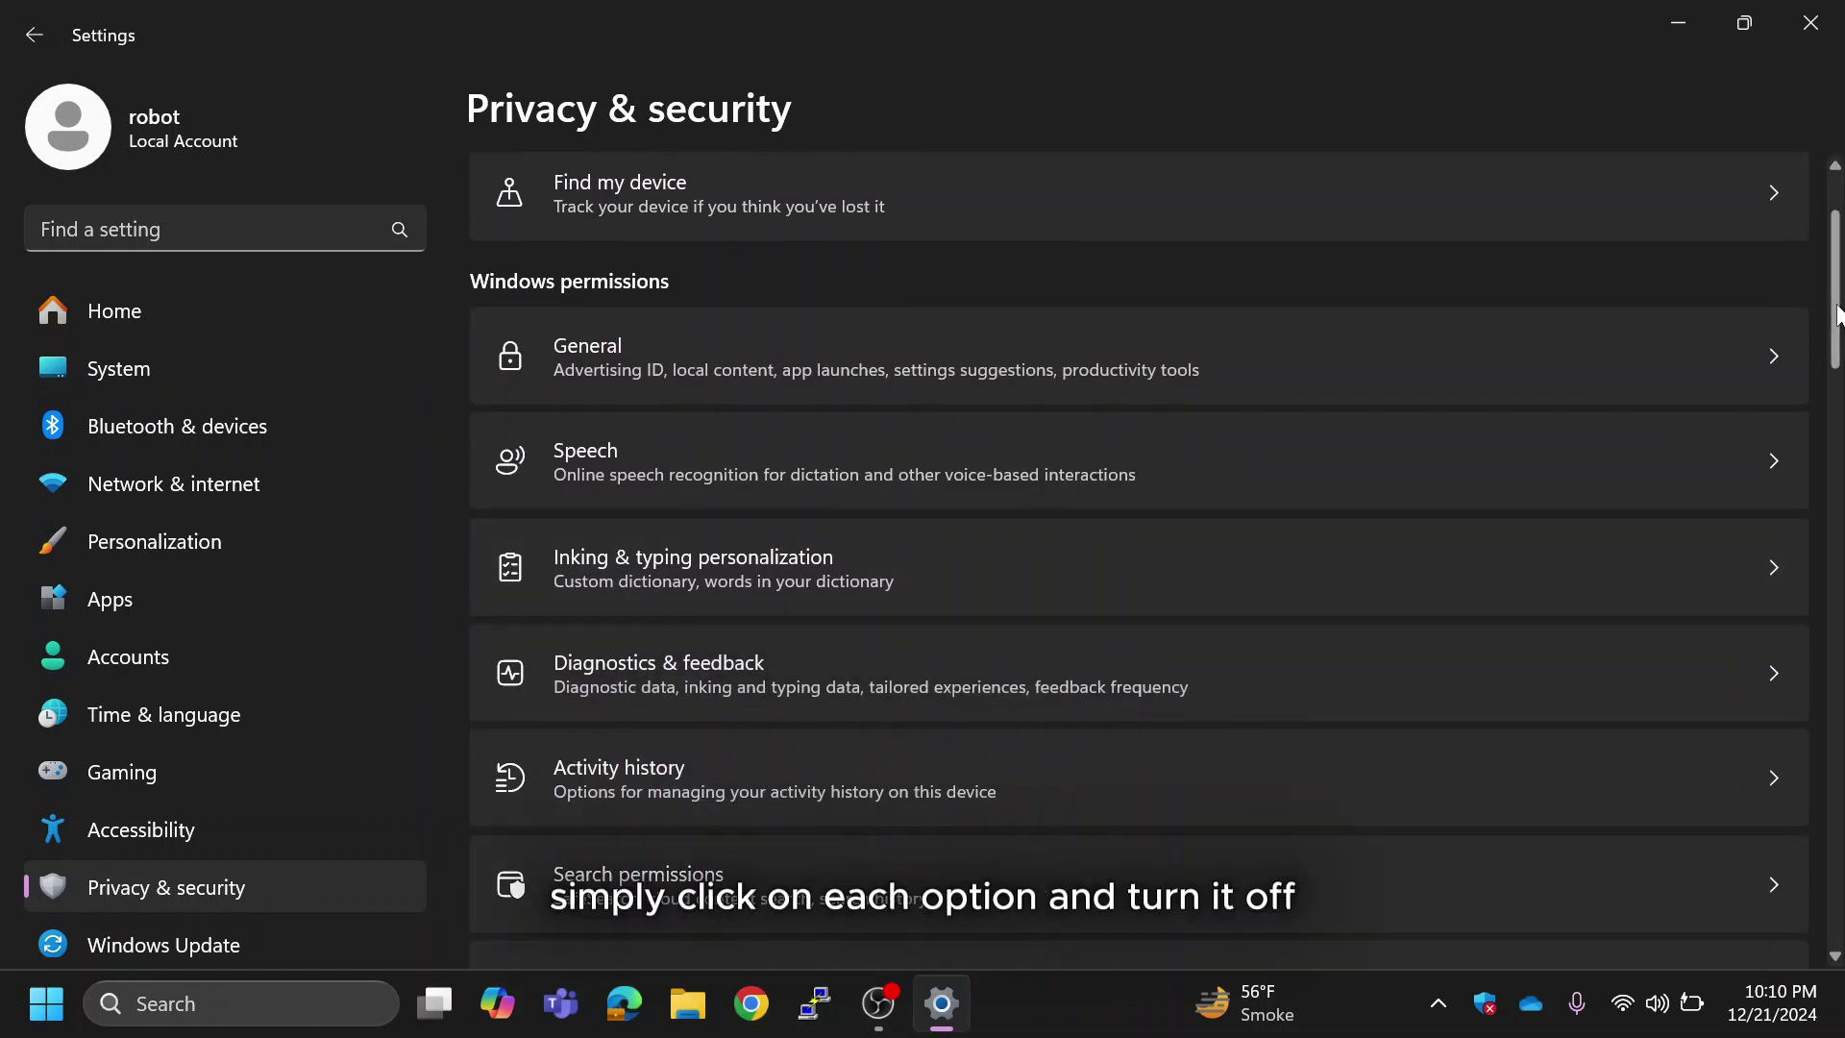
{"action": "scroll", "coordinate": [919, 394], "scroll_direction": "down", "scroll_amount": 8}
{"action": "left_click", "coordinate": [922, 394]}
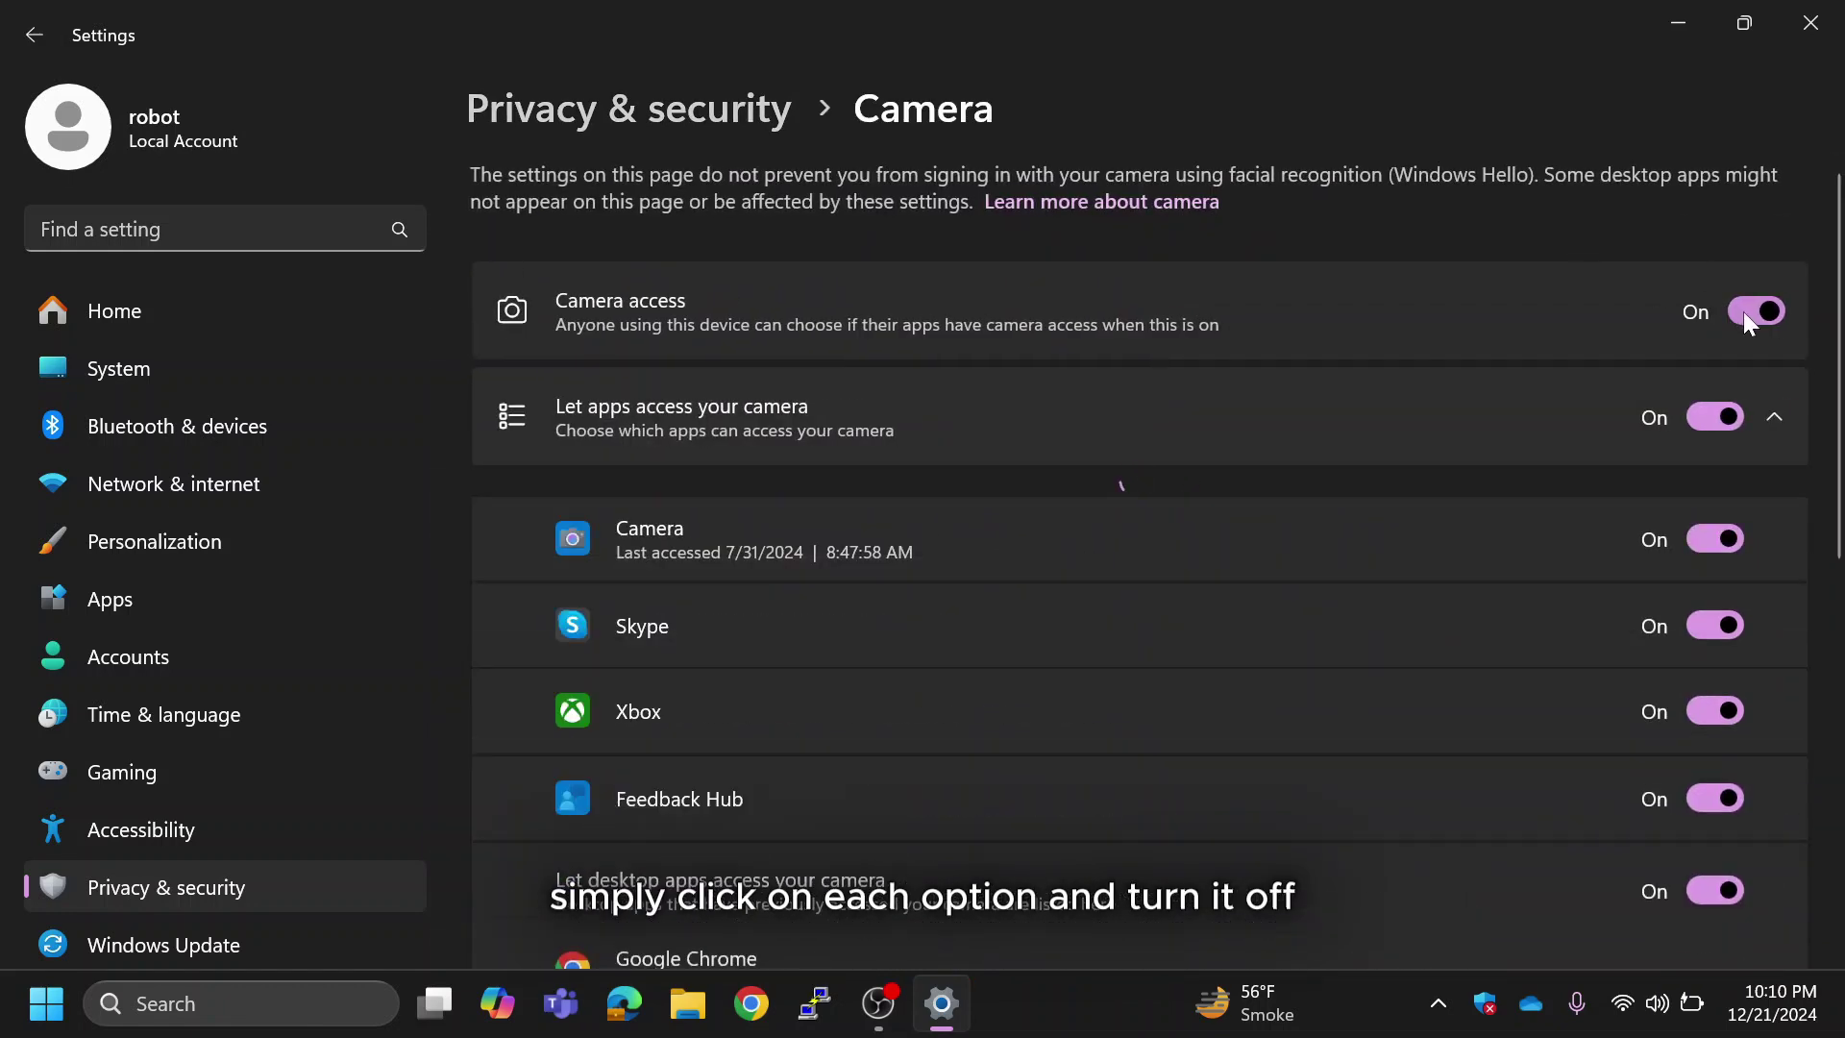
{"action": "left_click", "coordinate": [1749, 310]}
{"action": "left_click", "coordinate": [34, 35]}
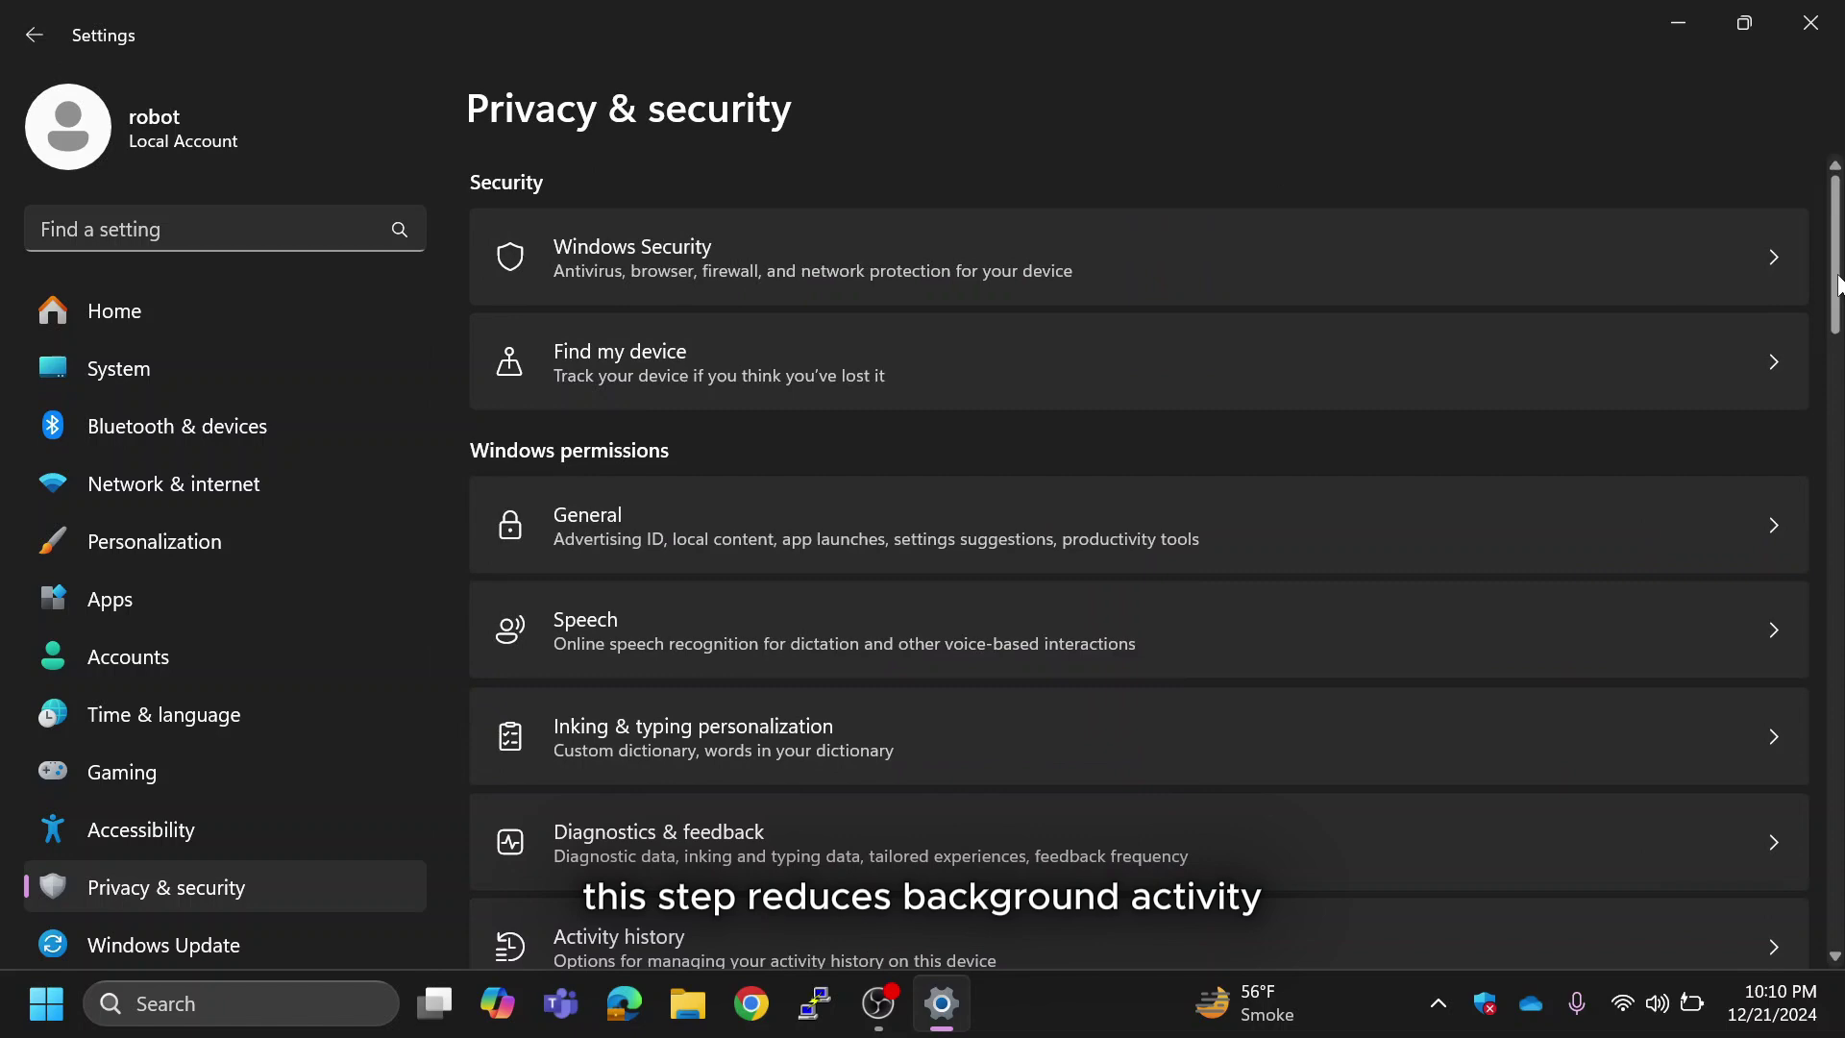
Turn off phone call access for apps.
{"action": "scroll", "coordinate": [1730, 346], "scroll_direction": "down", "scroll_amount": 10}
{"action": "scroll", "coordinate": [1132, 500], "scroll_direction": "down", "scroll_amount": 2}
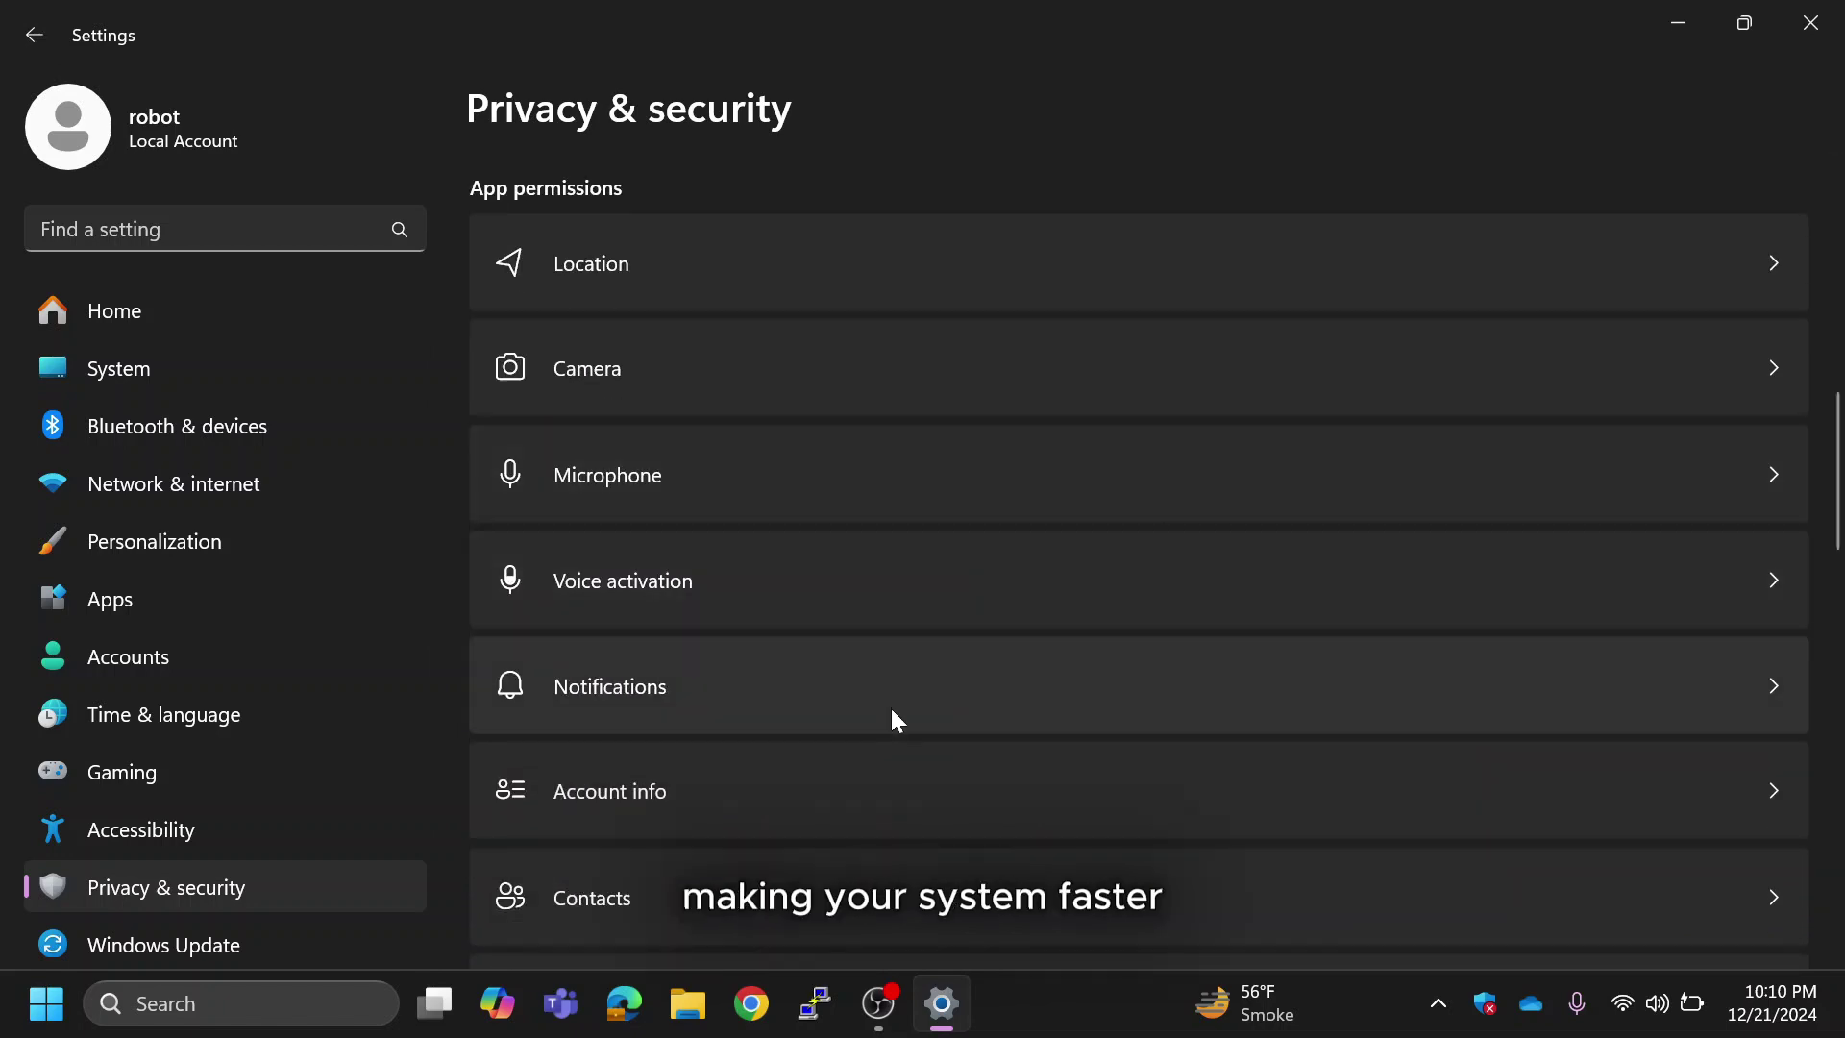
{"action": "scroll", "coordinate": [890, 716], "scroll_direction": "down", "scroll_amount": 6}
{"action": "left_click", "coordinate": [971, 443]}
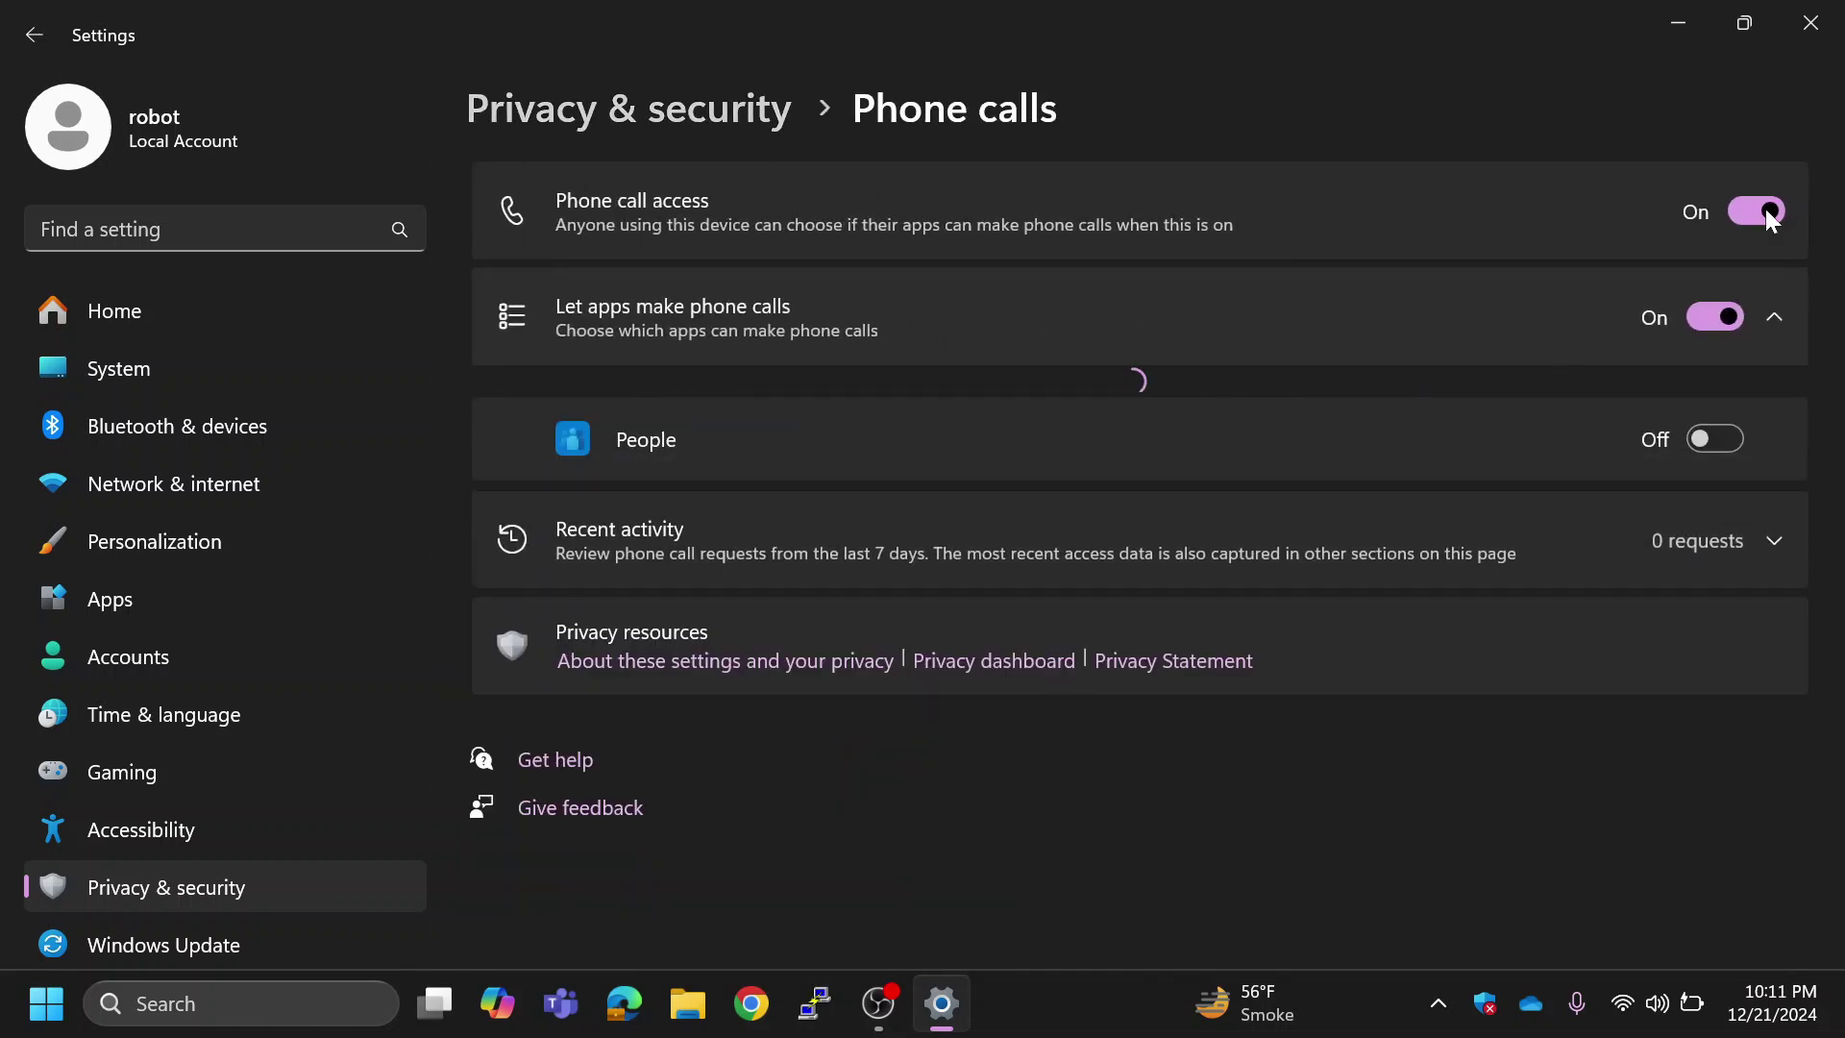
{"action": "left_click", "coordinate": [1748, 213]}
{"action": "left_click", "coordinate": [33, 35]}
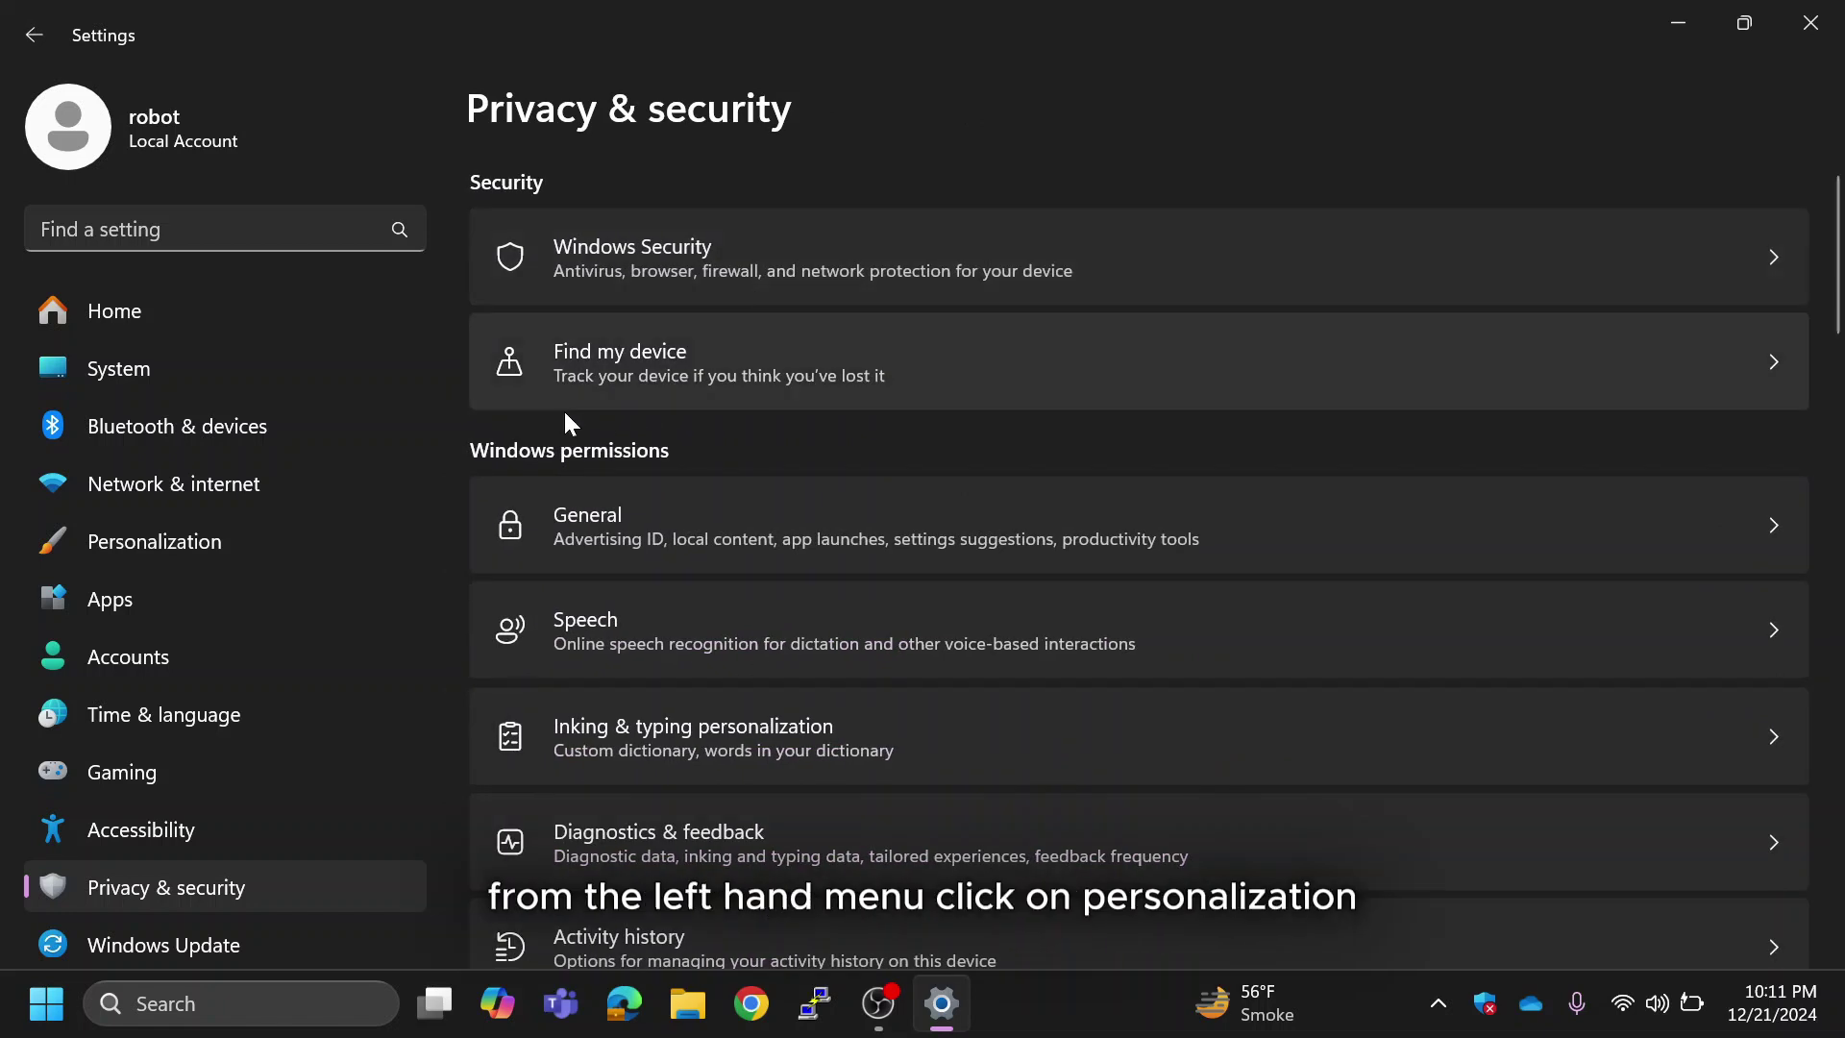
Set Transparency effects to Off under Personalization > Colors and close Settings.
{"action": "left_click", "coordinate": [226, 544]}
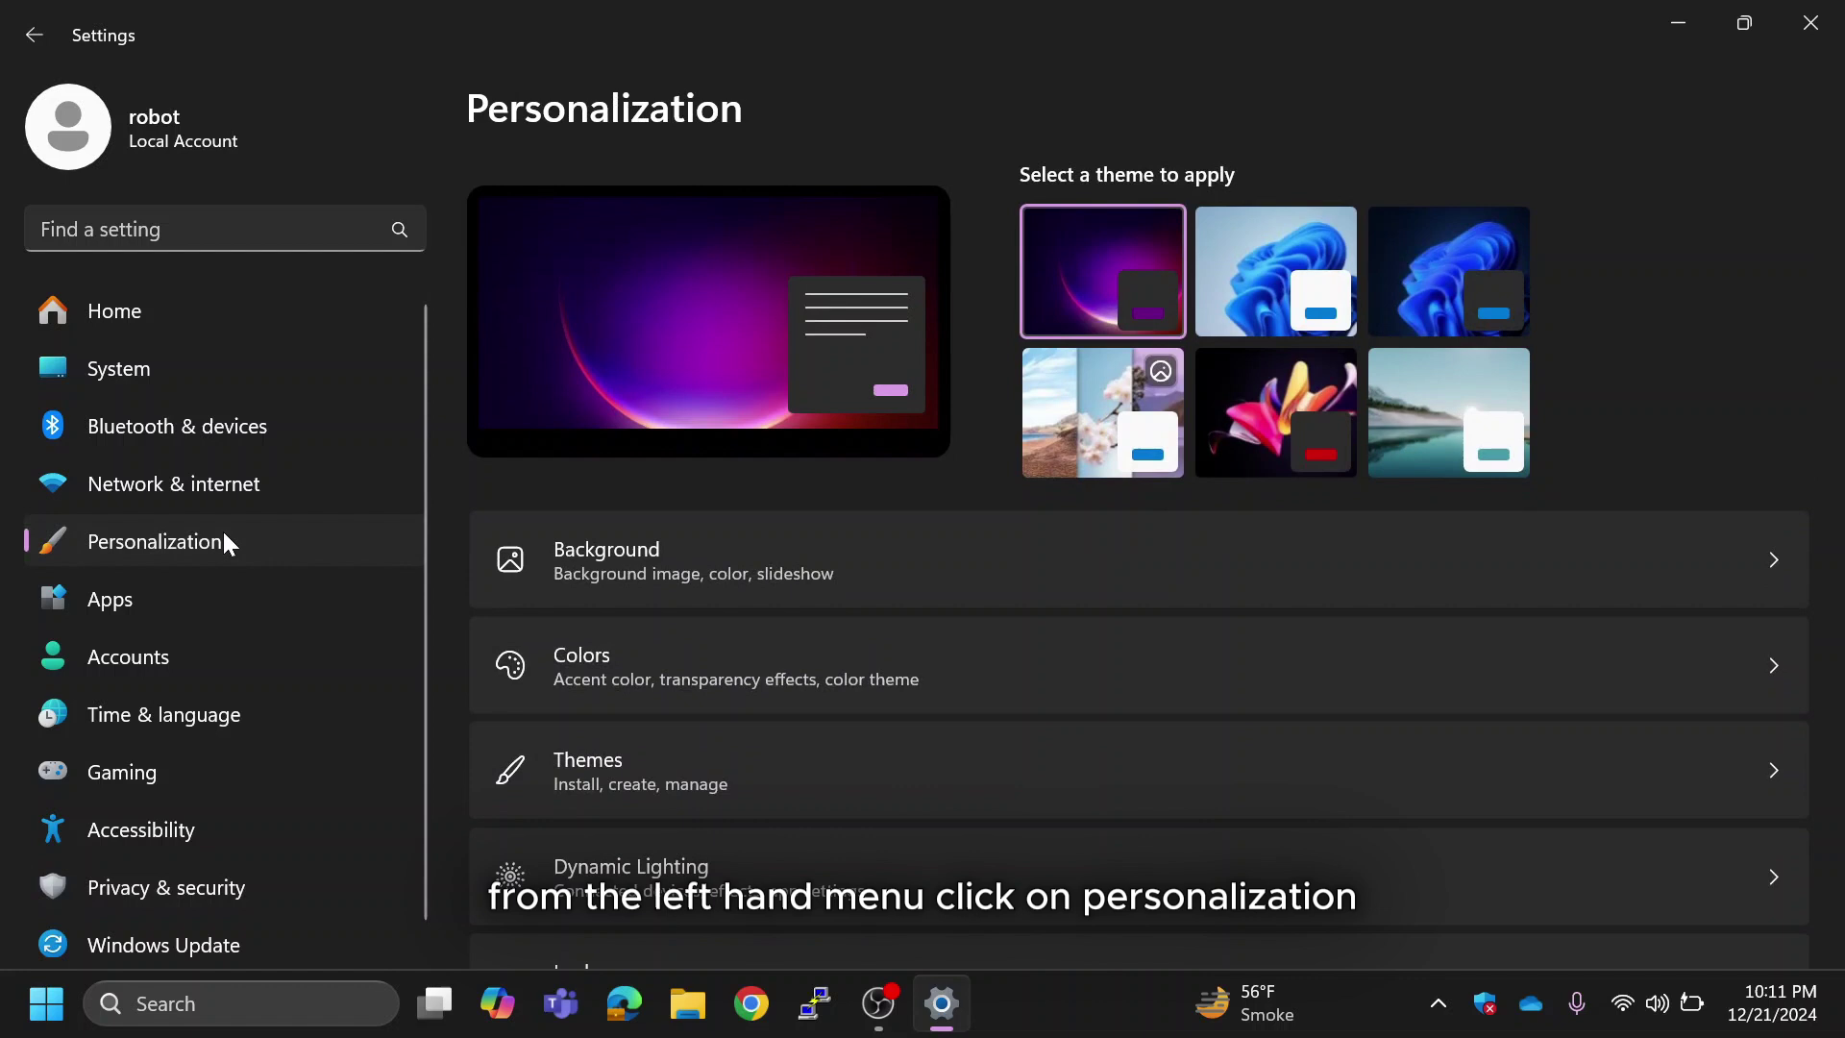
{"action": "left_click", "coordinate": [966, 656]}
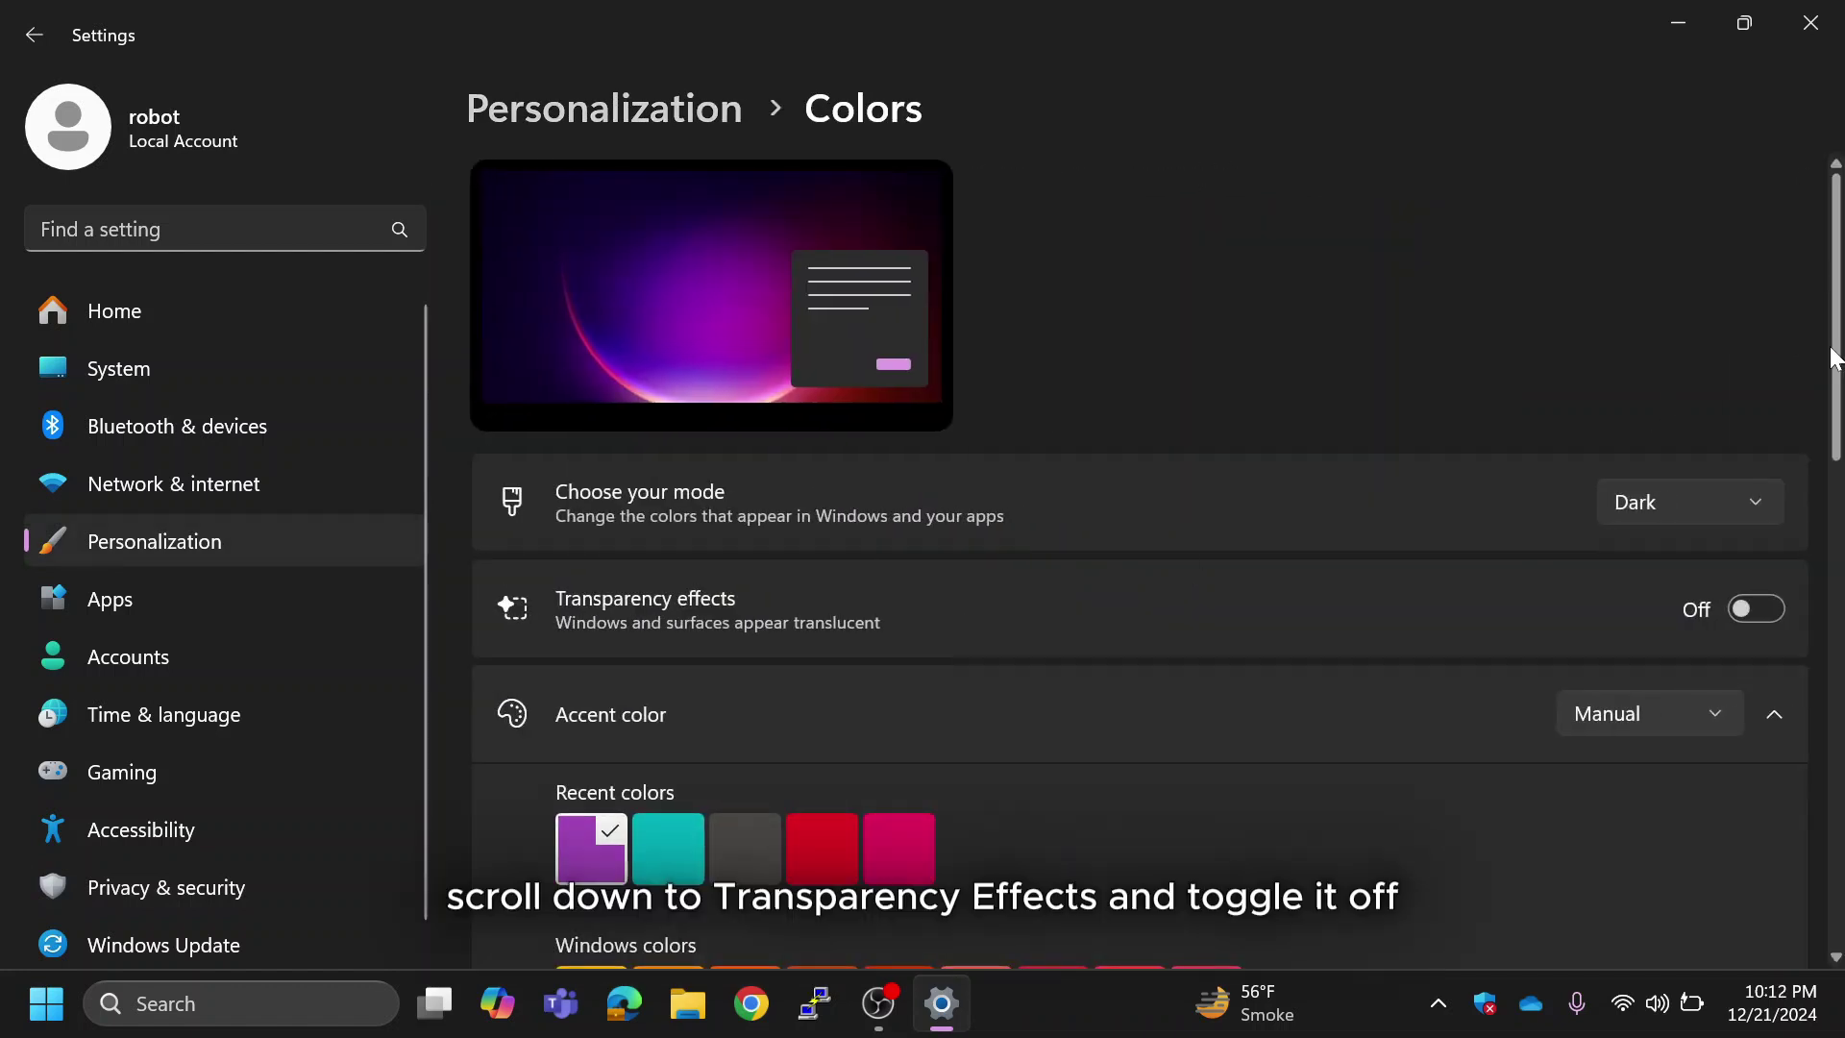
{"action": "left_click", "coordinate": [1758, 615]}
{"action": "left_click", "coordinate": [1757, 615]}
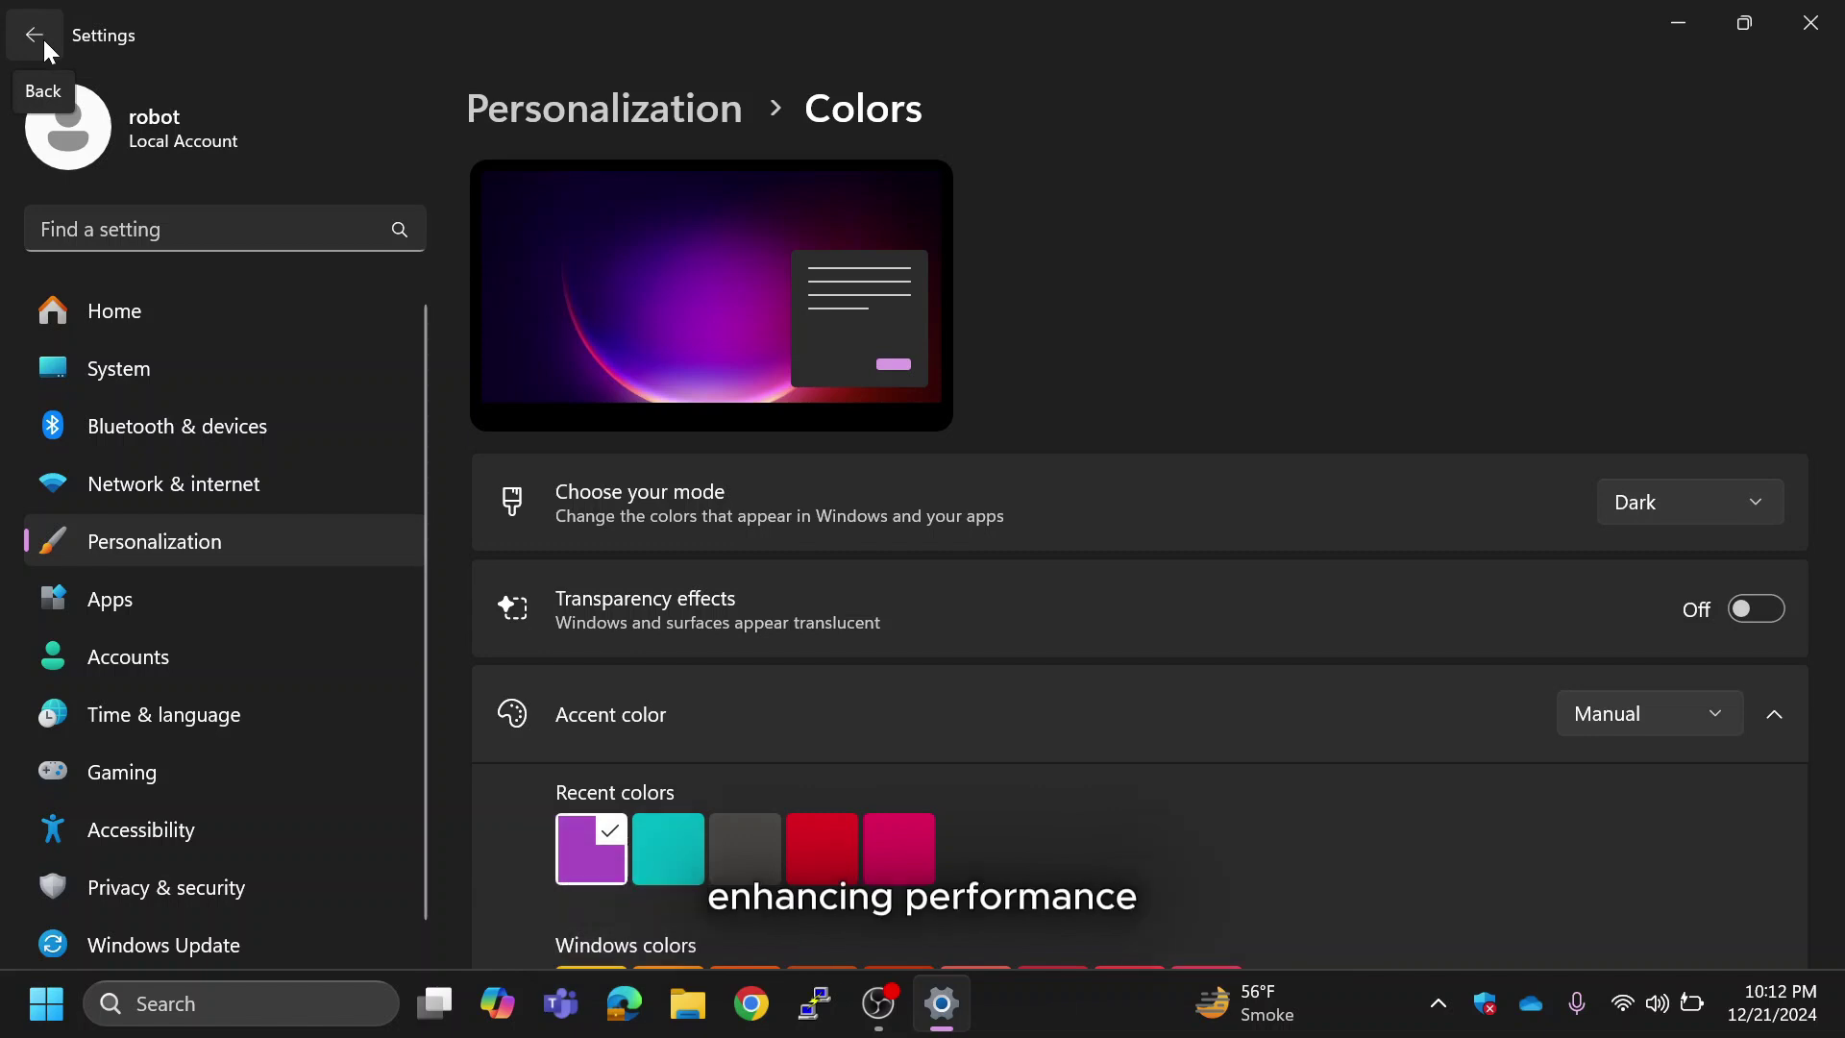
{"action": "left_click", "coordinate": [1811, 22]}
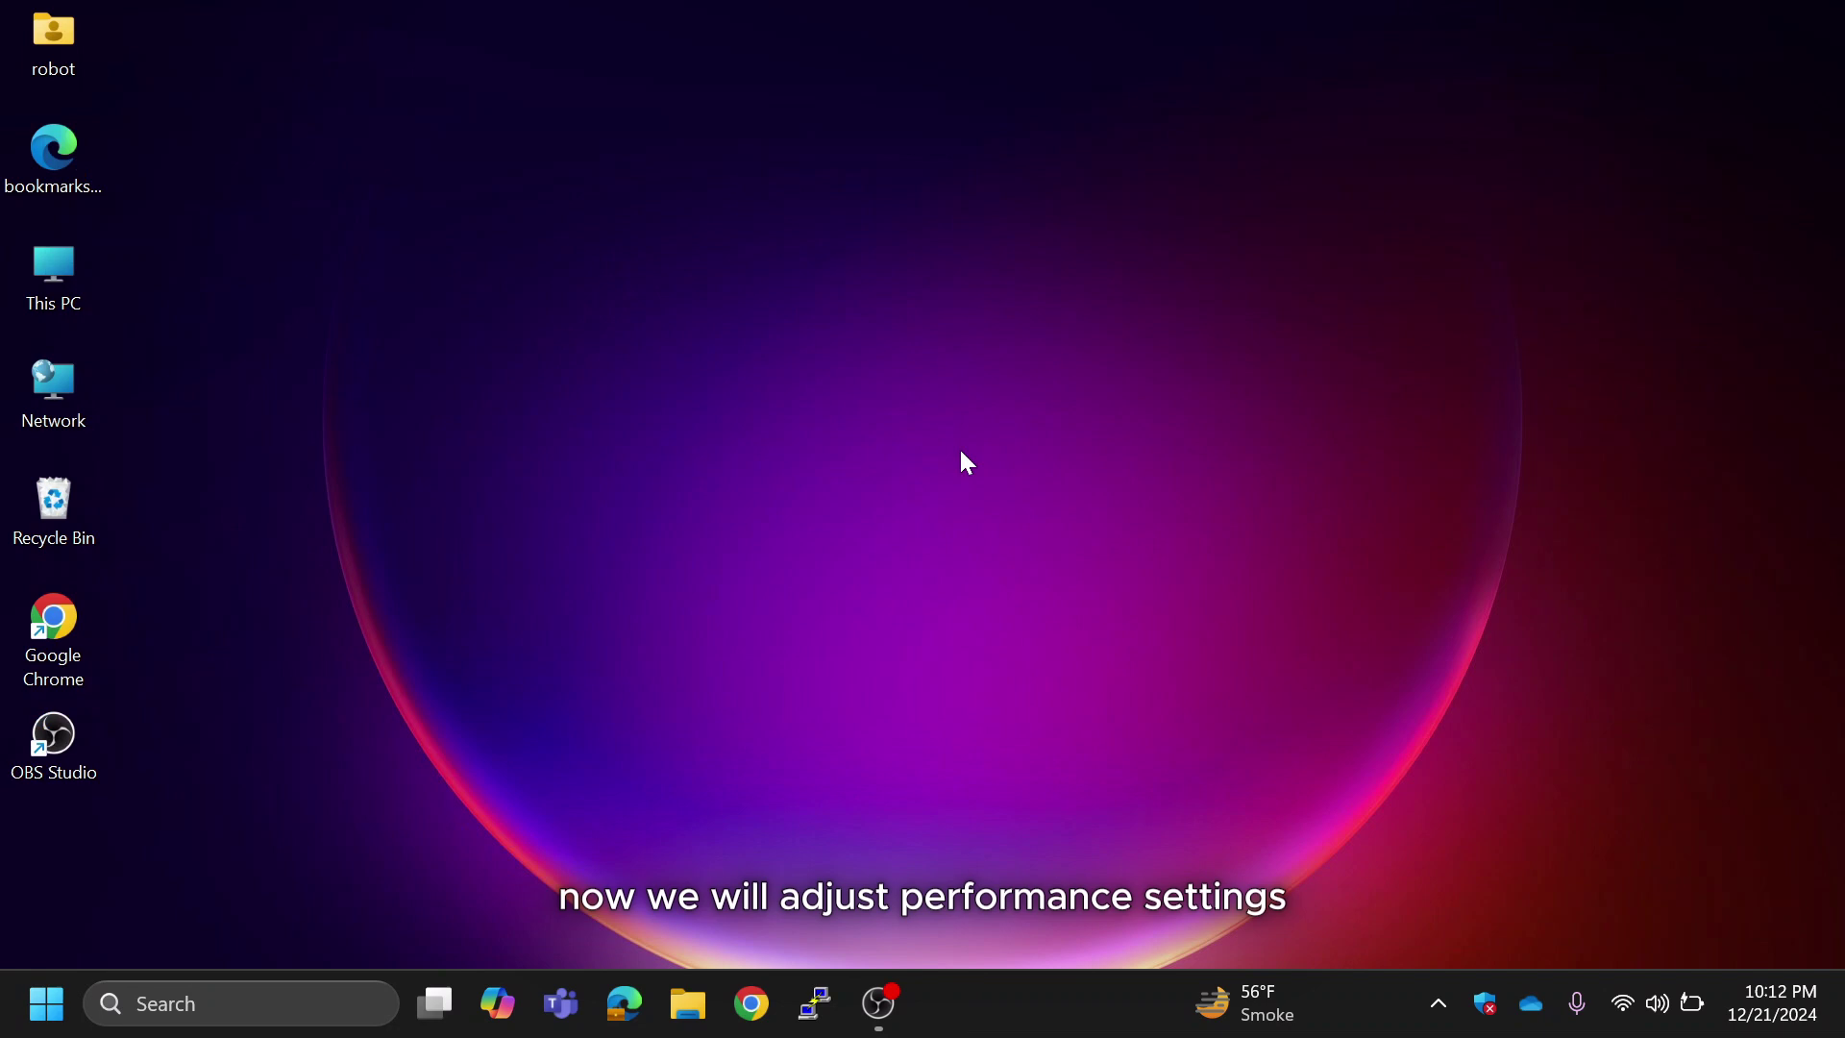
Launch System Properties with sysdm.cpl and show its Advanced tab.
{"action": "left_click", "coordinate": [46, 1005]}
{"action": "type", "text": "sysdm"}
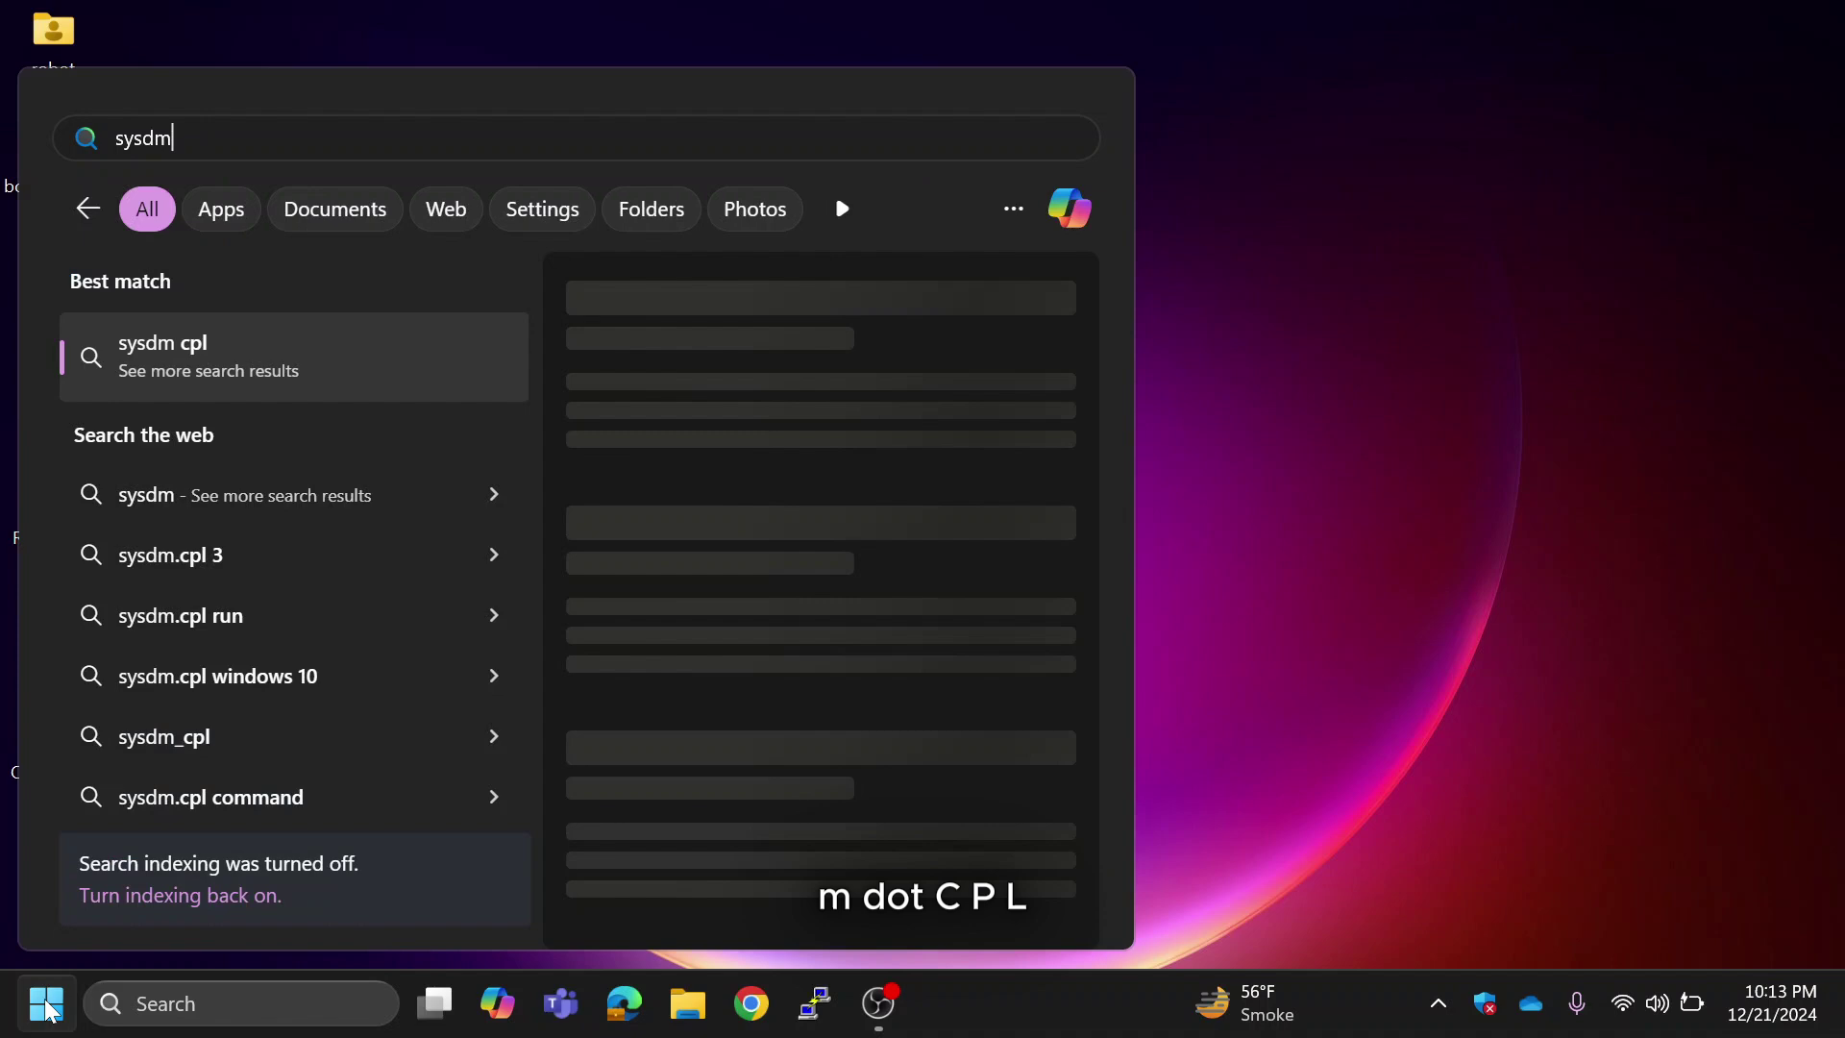
{"action": "type", "text": ".cpl"}
{"action": "key", "text": "Return"}
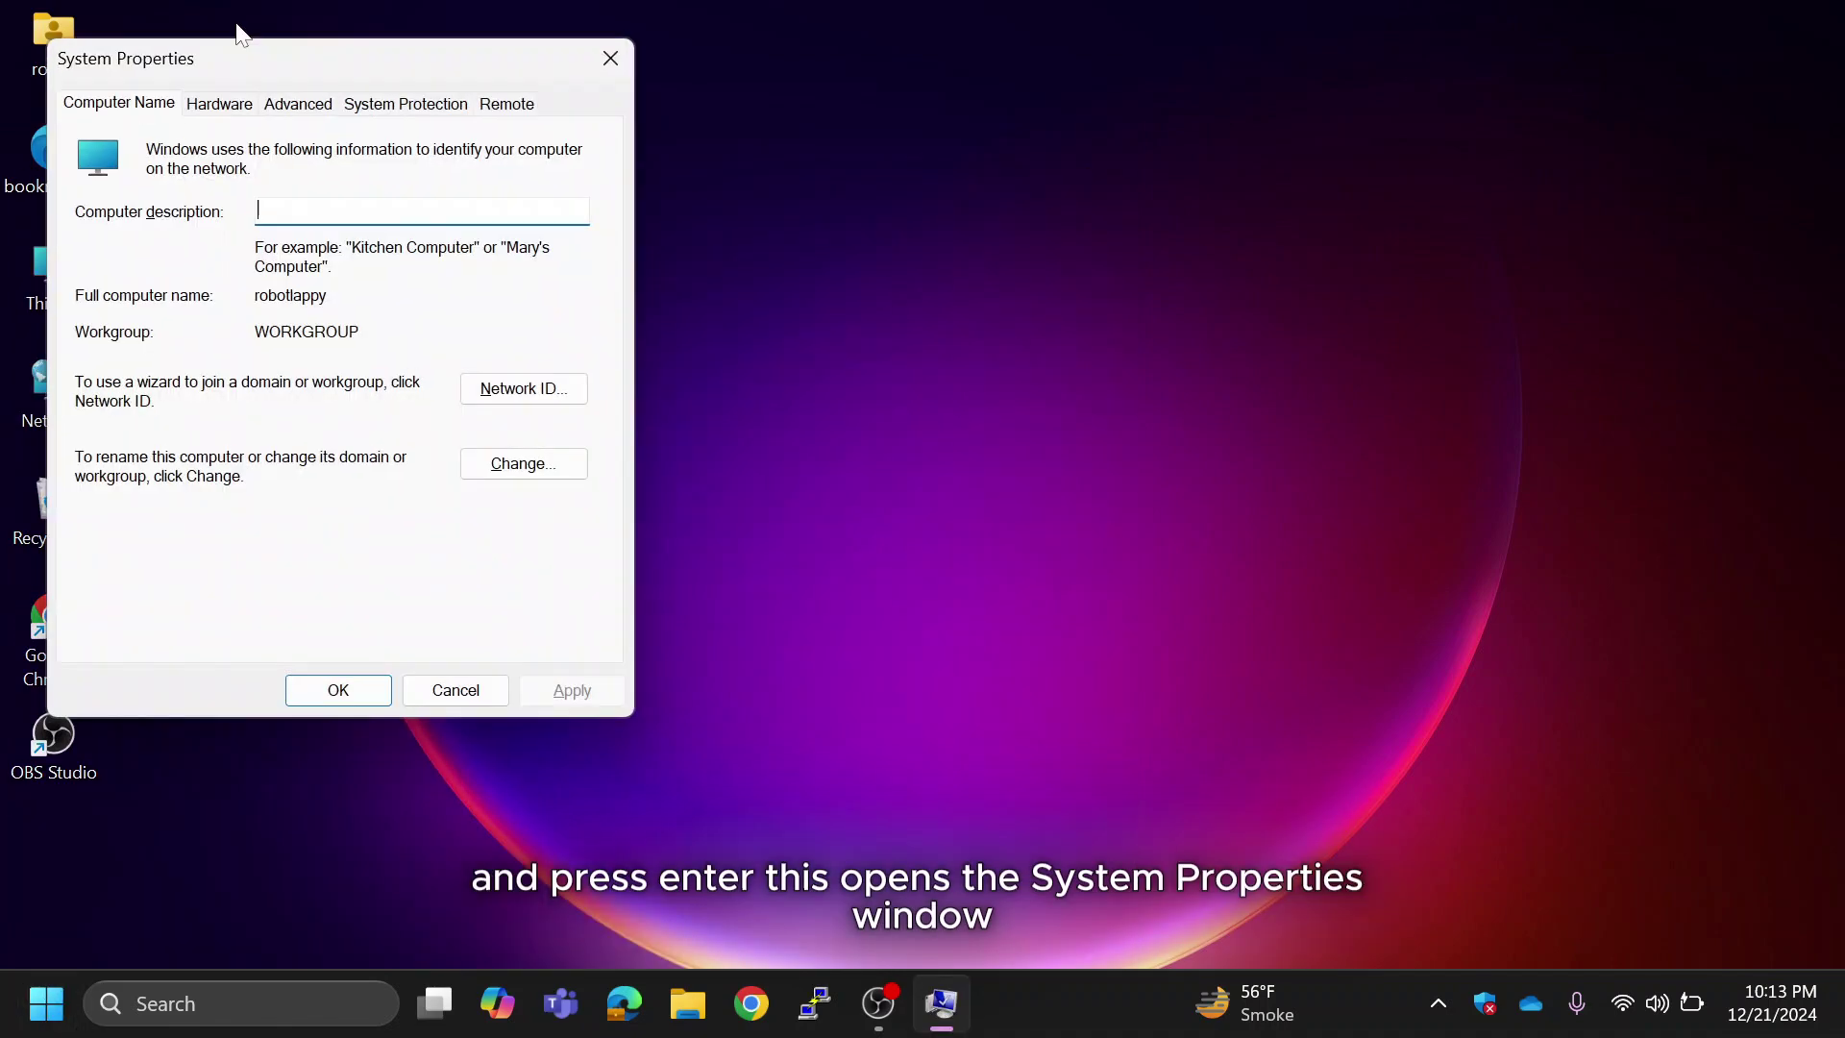
{"action": "left_click_drag", "start_coordinate": [254, 55], "coordinate": [527, 89]}
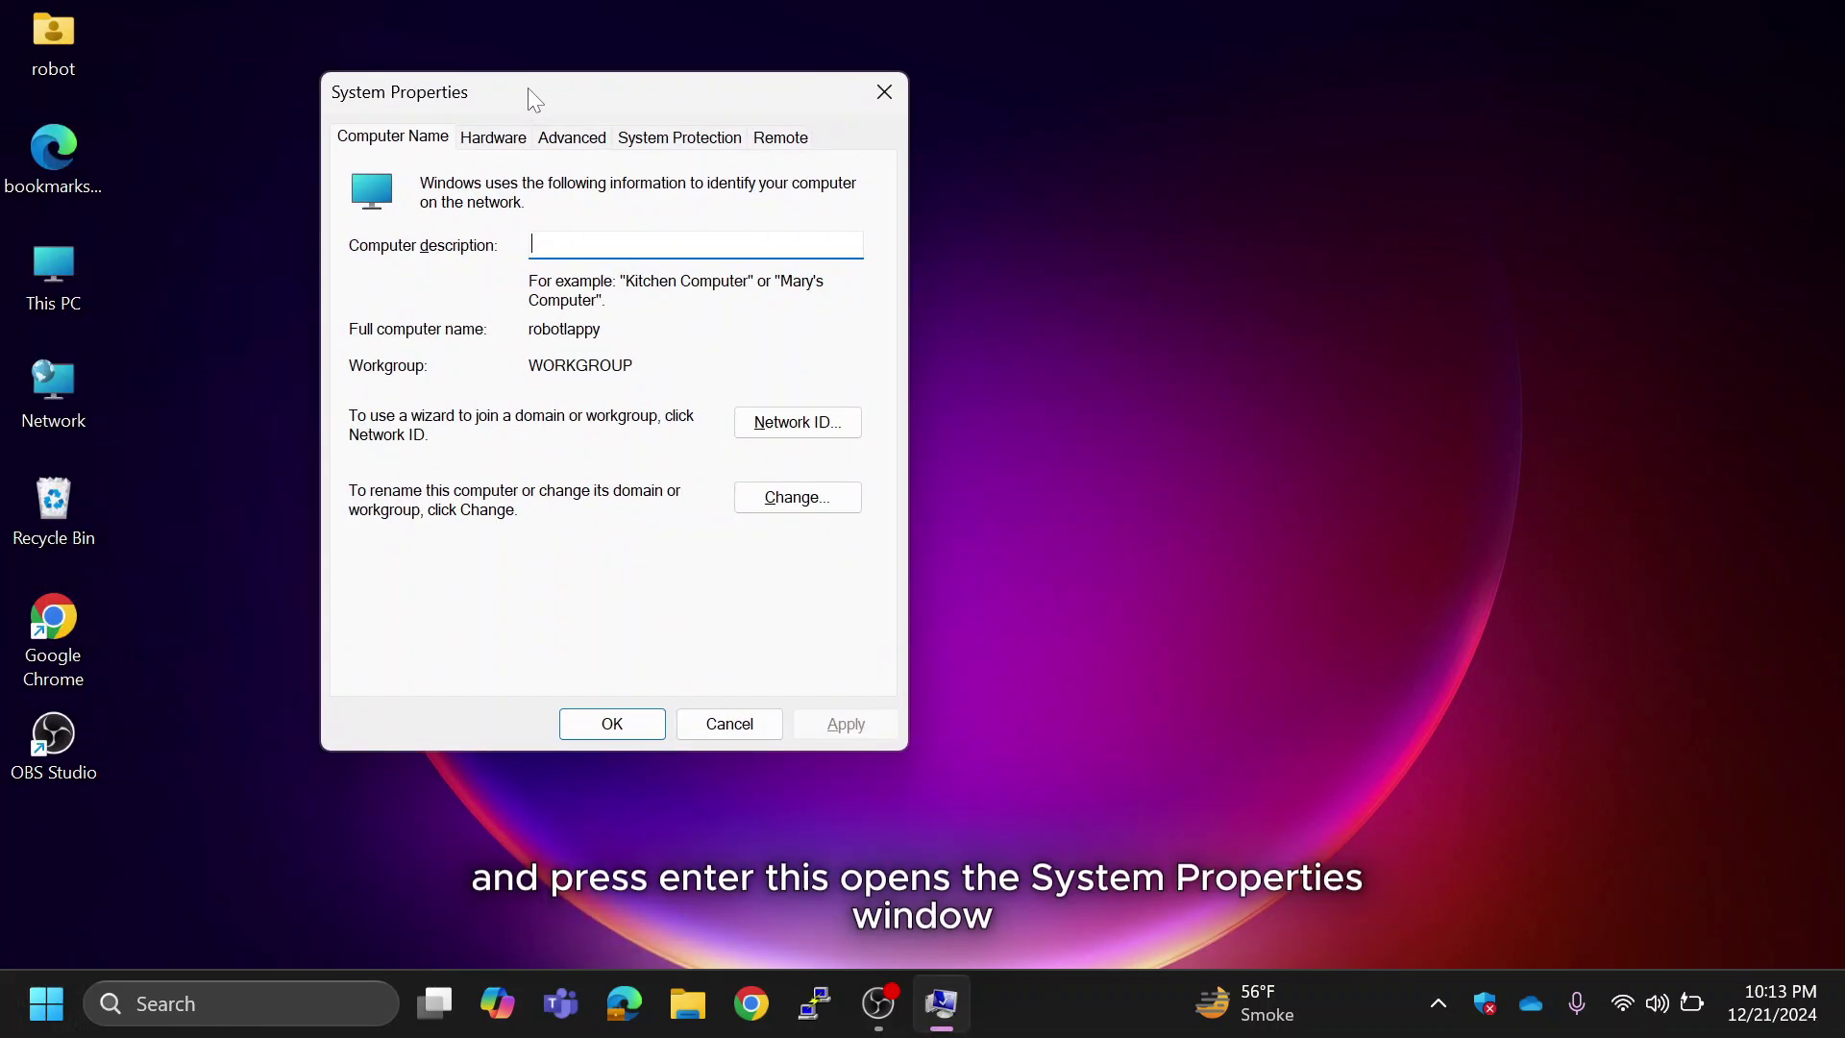
{"action": "left_click", "coordinate": [573, 139]}
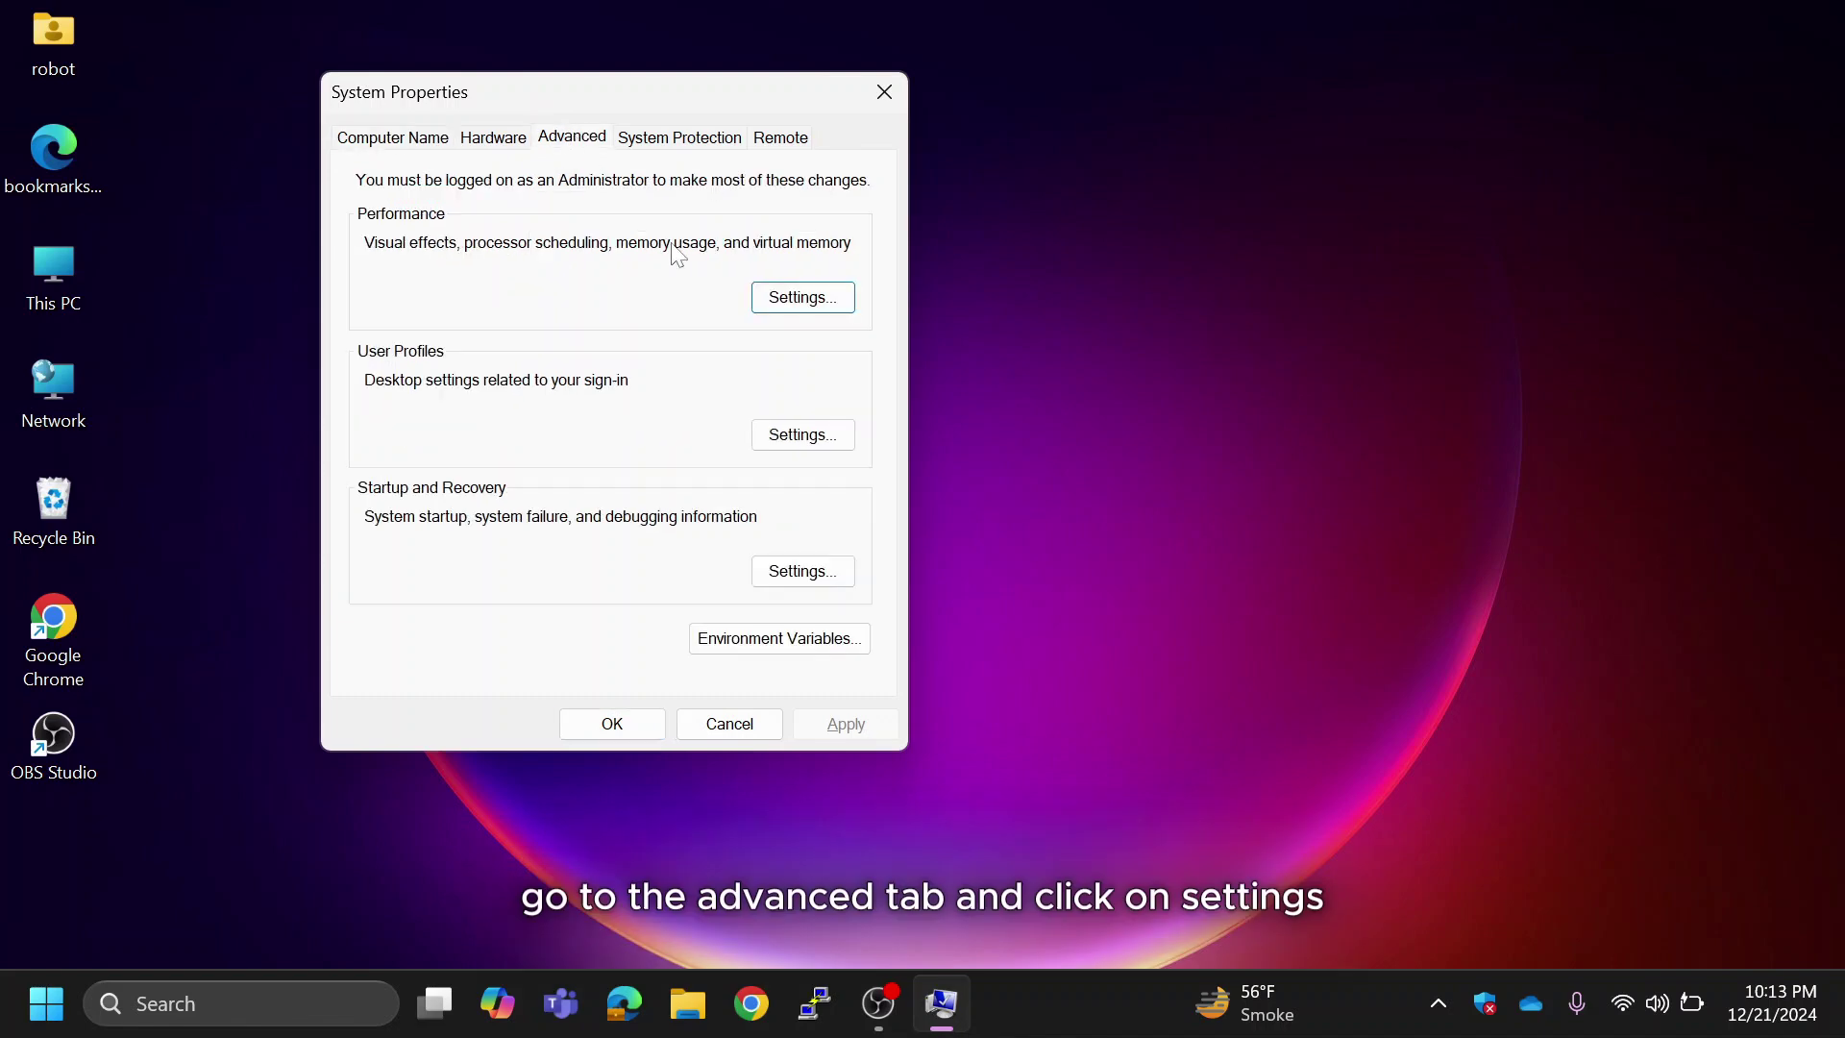
Set visual effects to Adjust for best performance and confirm both dialogs.
{"action": "left_click", "coordinate": [800, 300]}
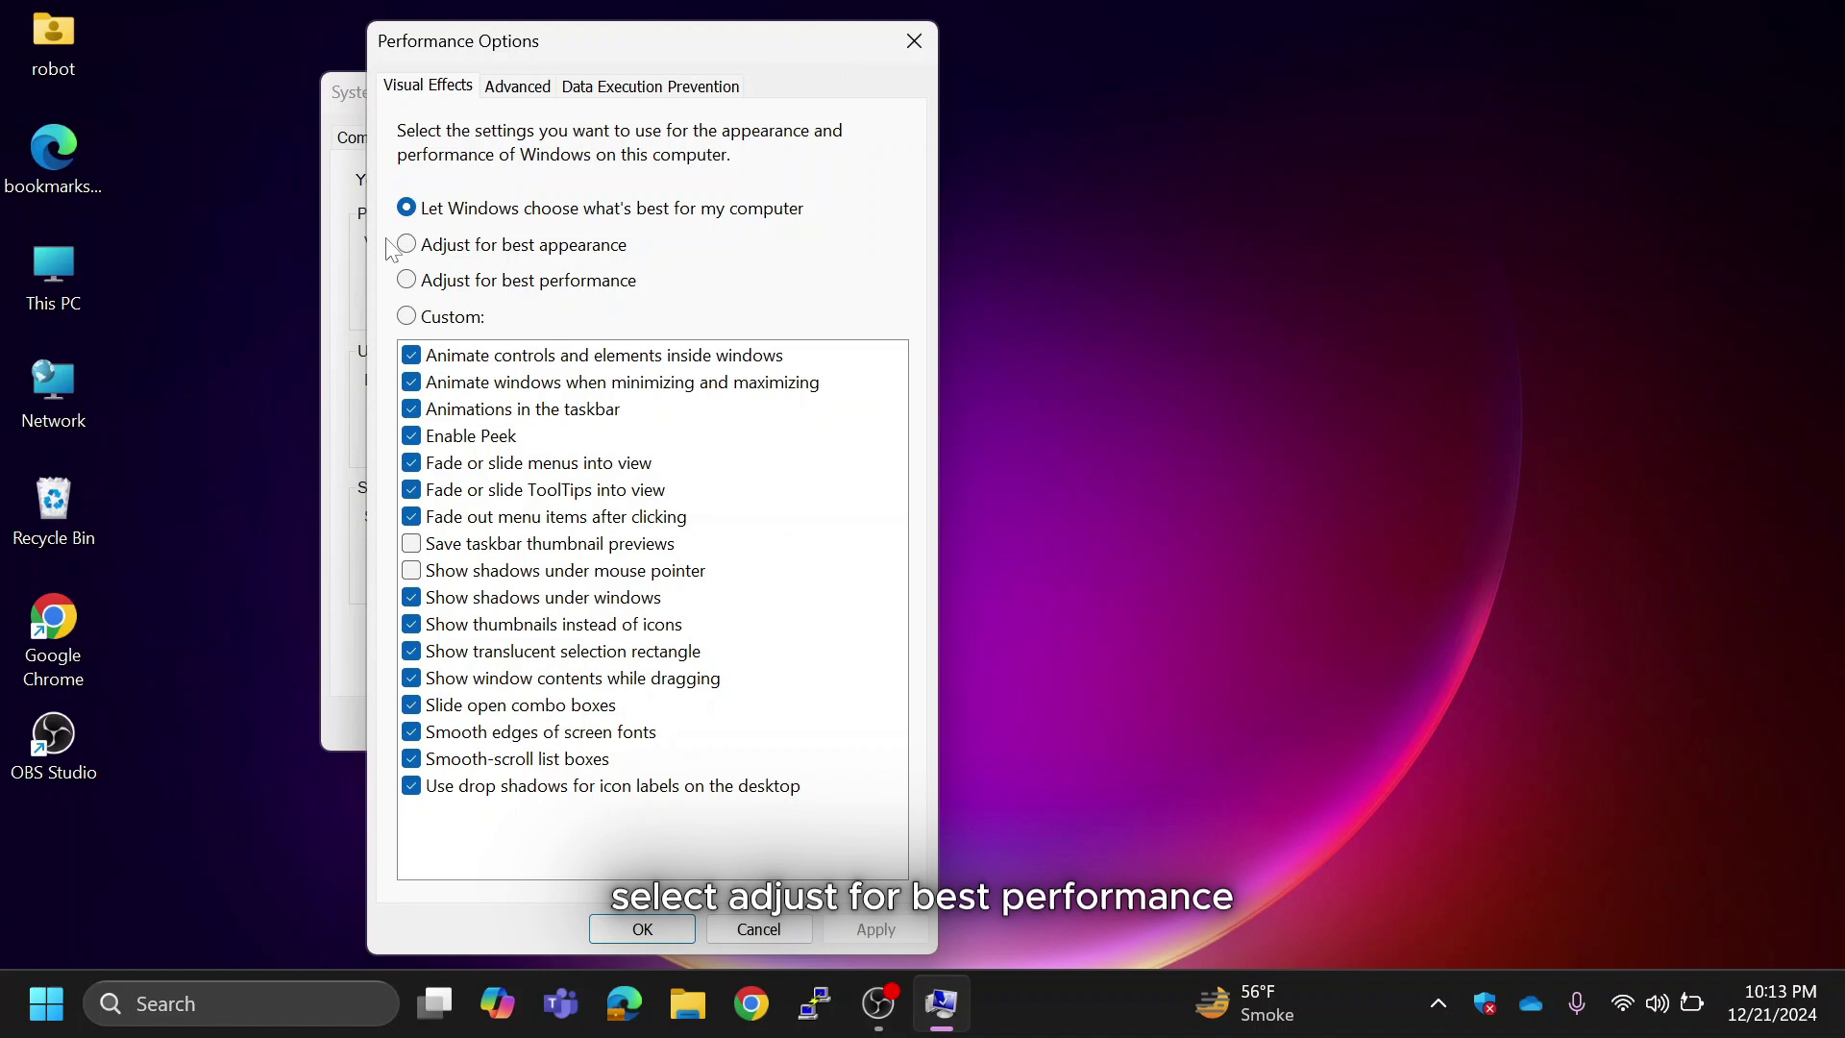
{"action": "left_click", "coordinate": [406, 280]}
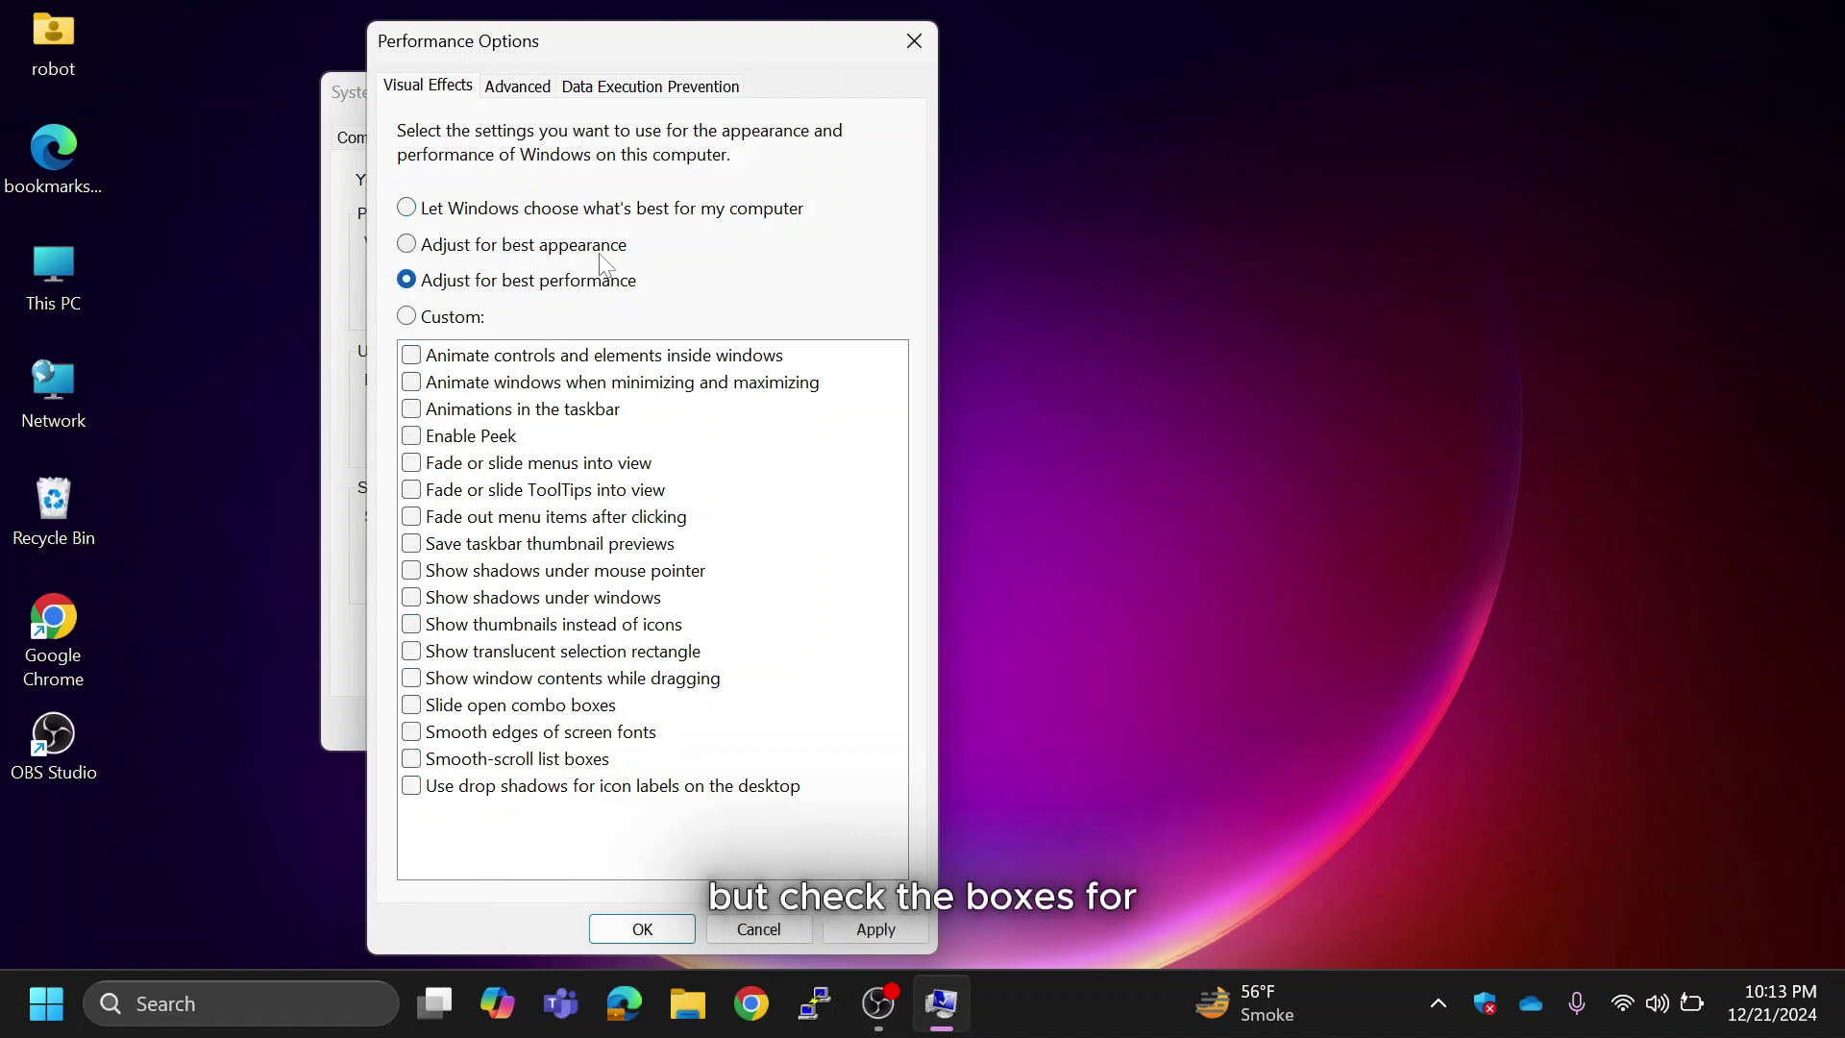
{"action": "left_click", "coordinate": [875, 929]}
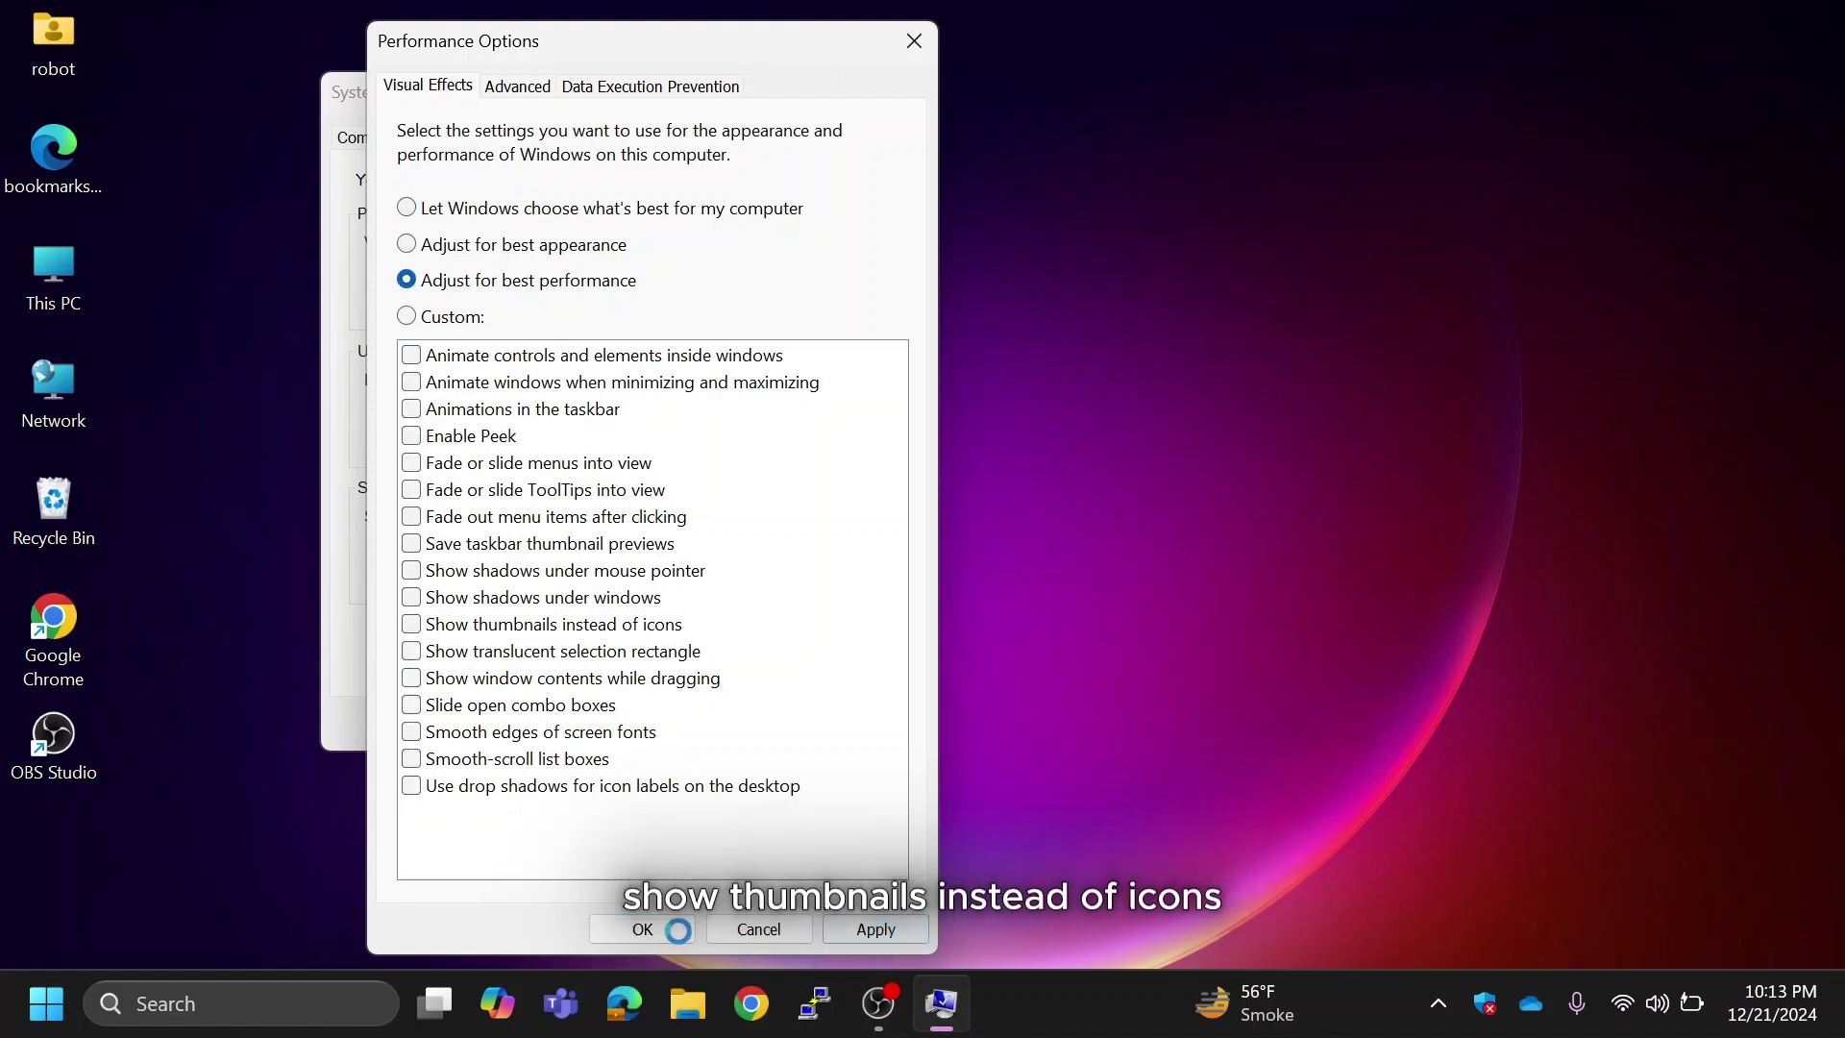
{"action": "left_click", "coordinate": [642, 929]}
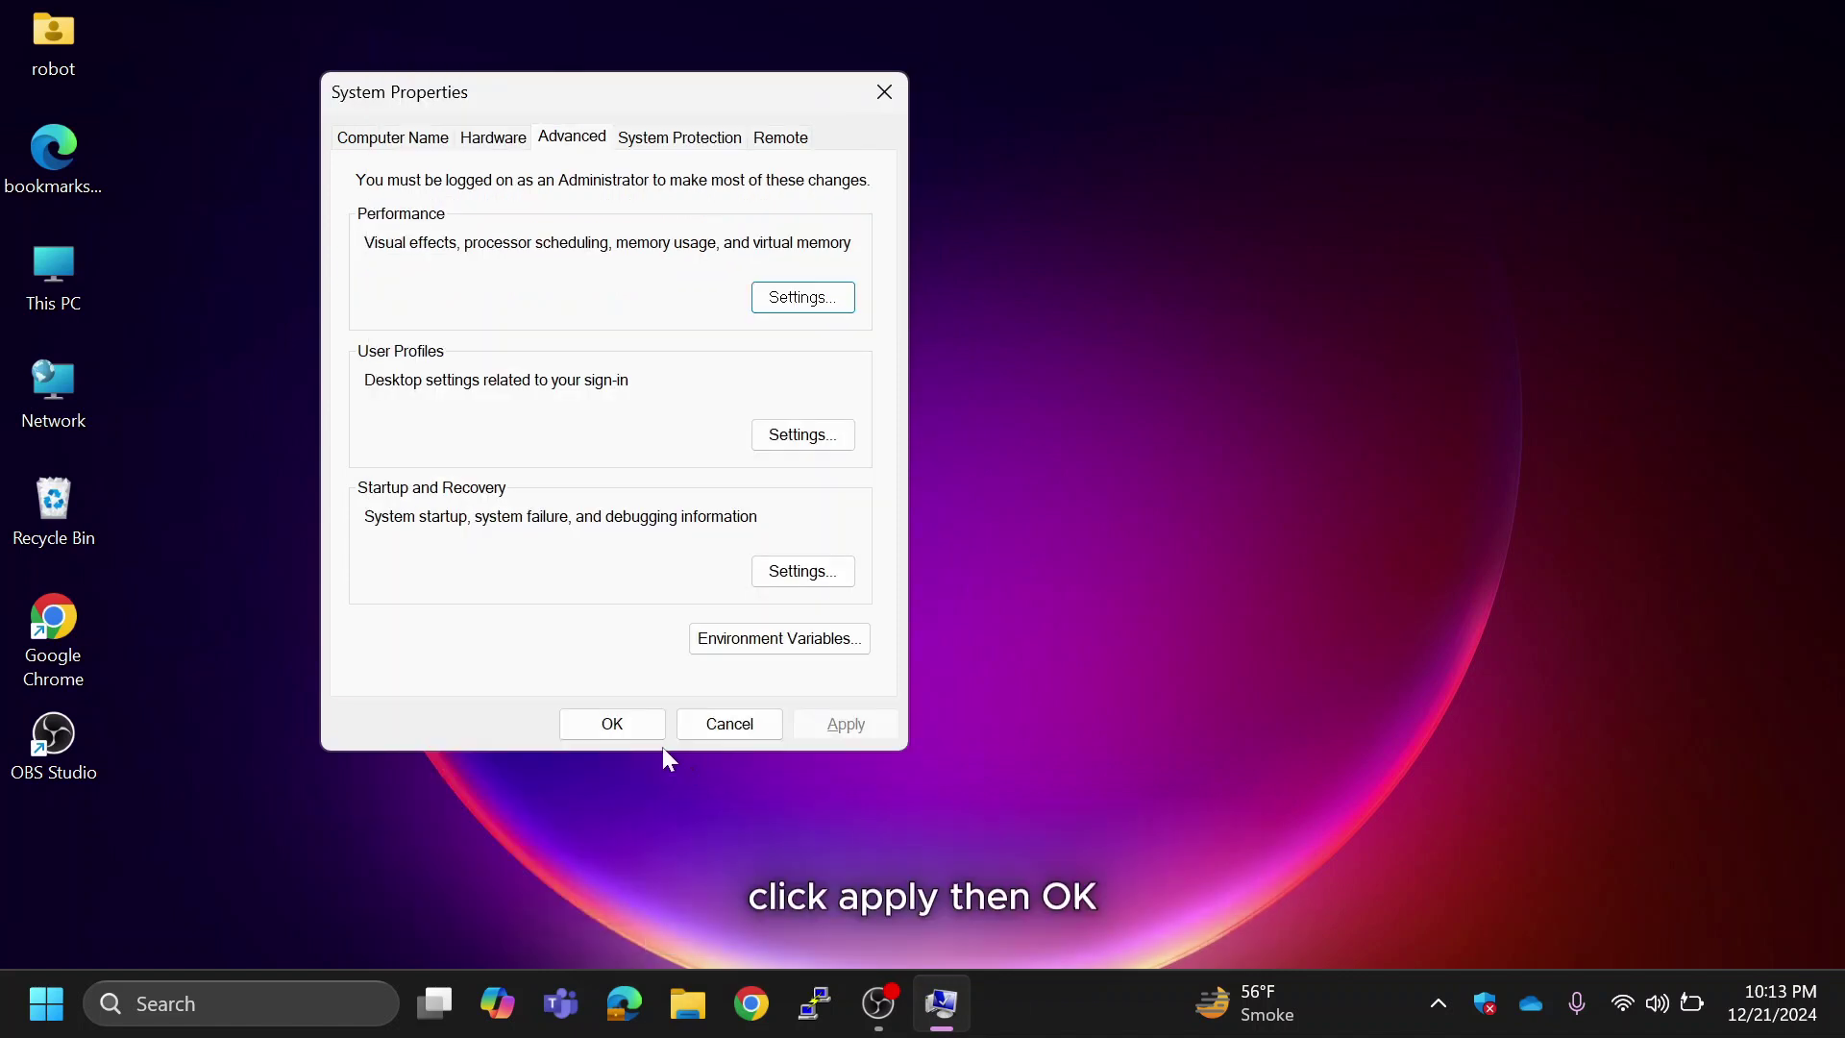
{"action": "left_click", "coordinate": [631, 725]}
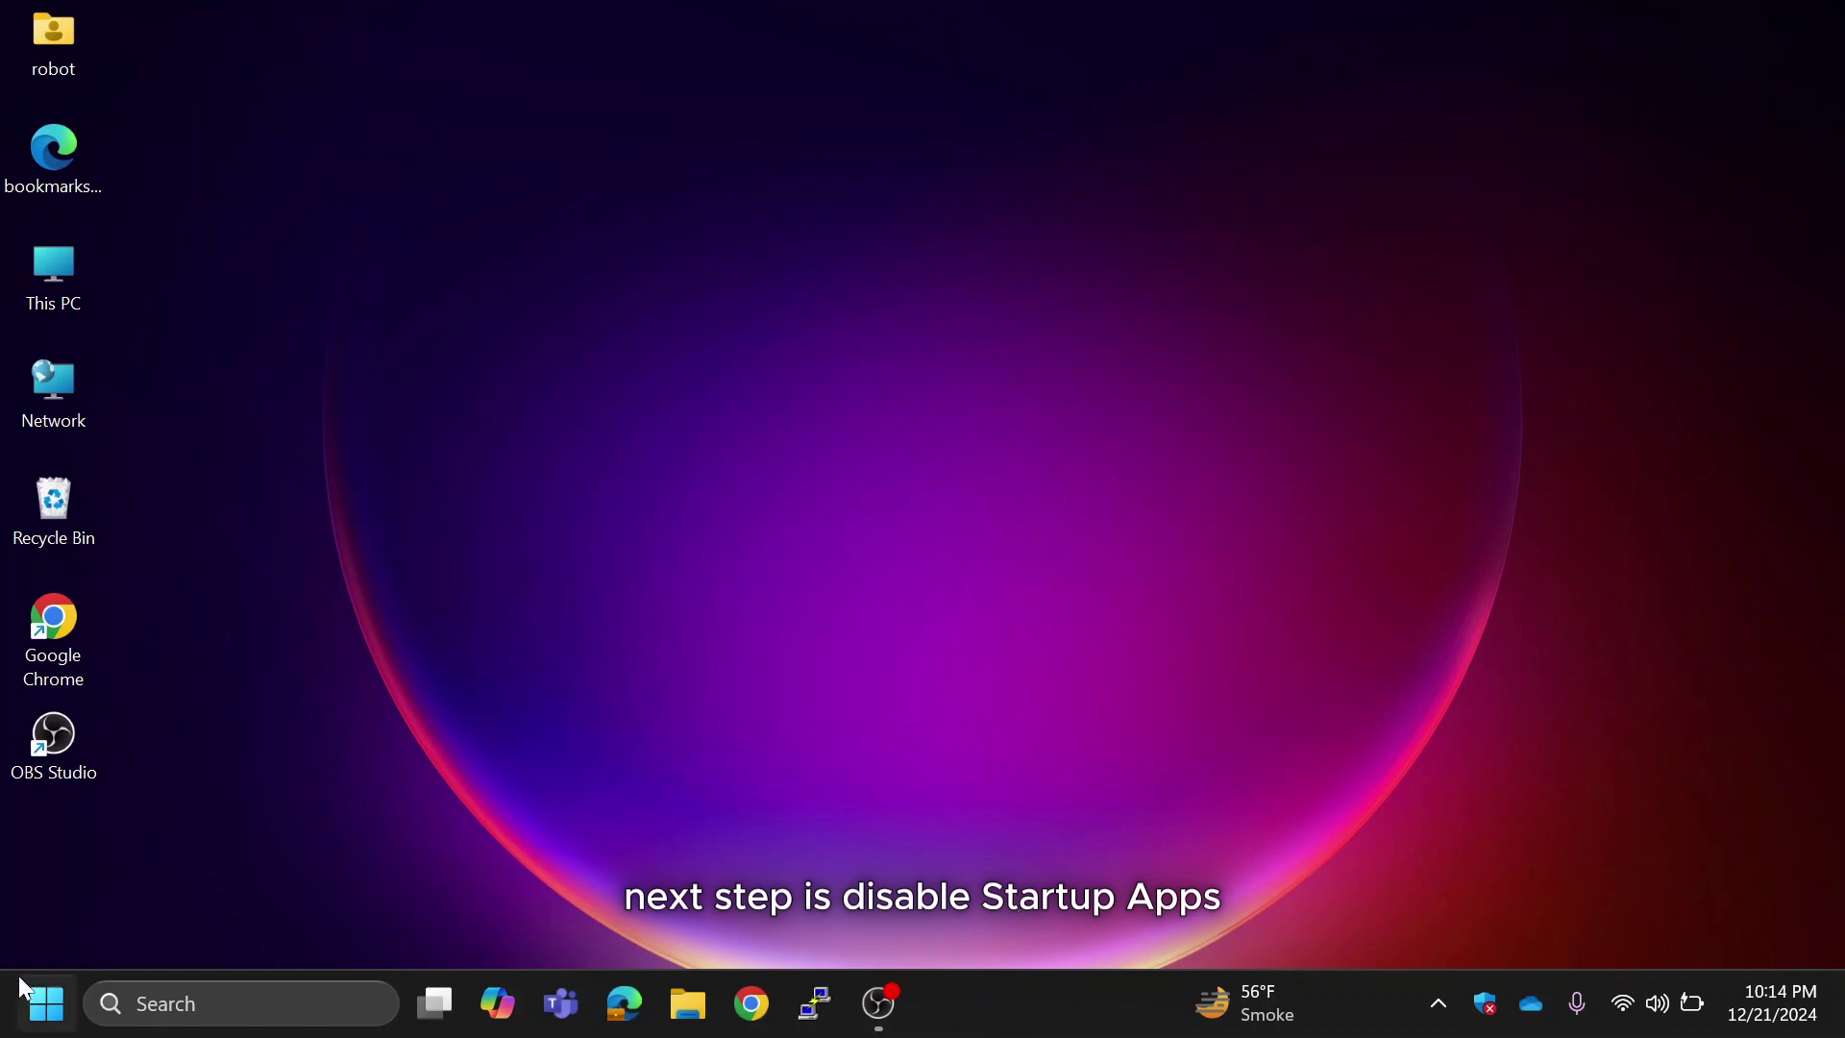
Open Task Manager on its Startup apps list.
{"action": "right_click", "coordinate": [29, 1012]}
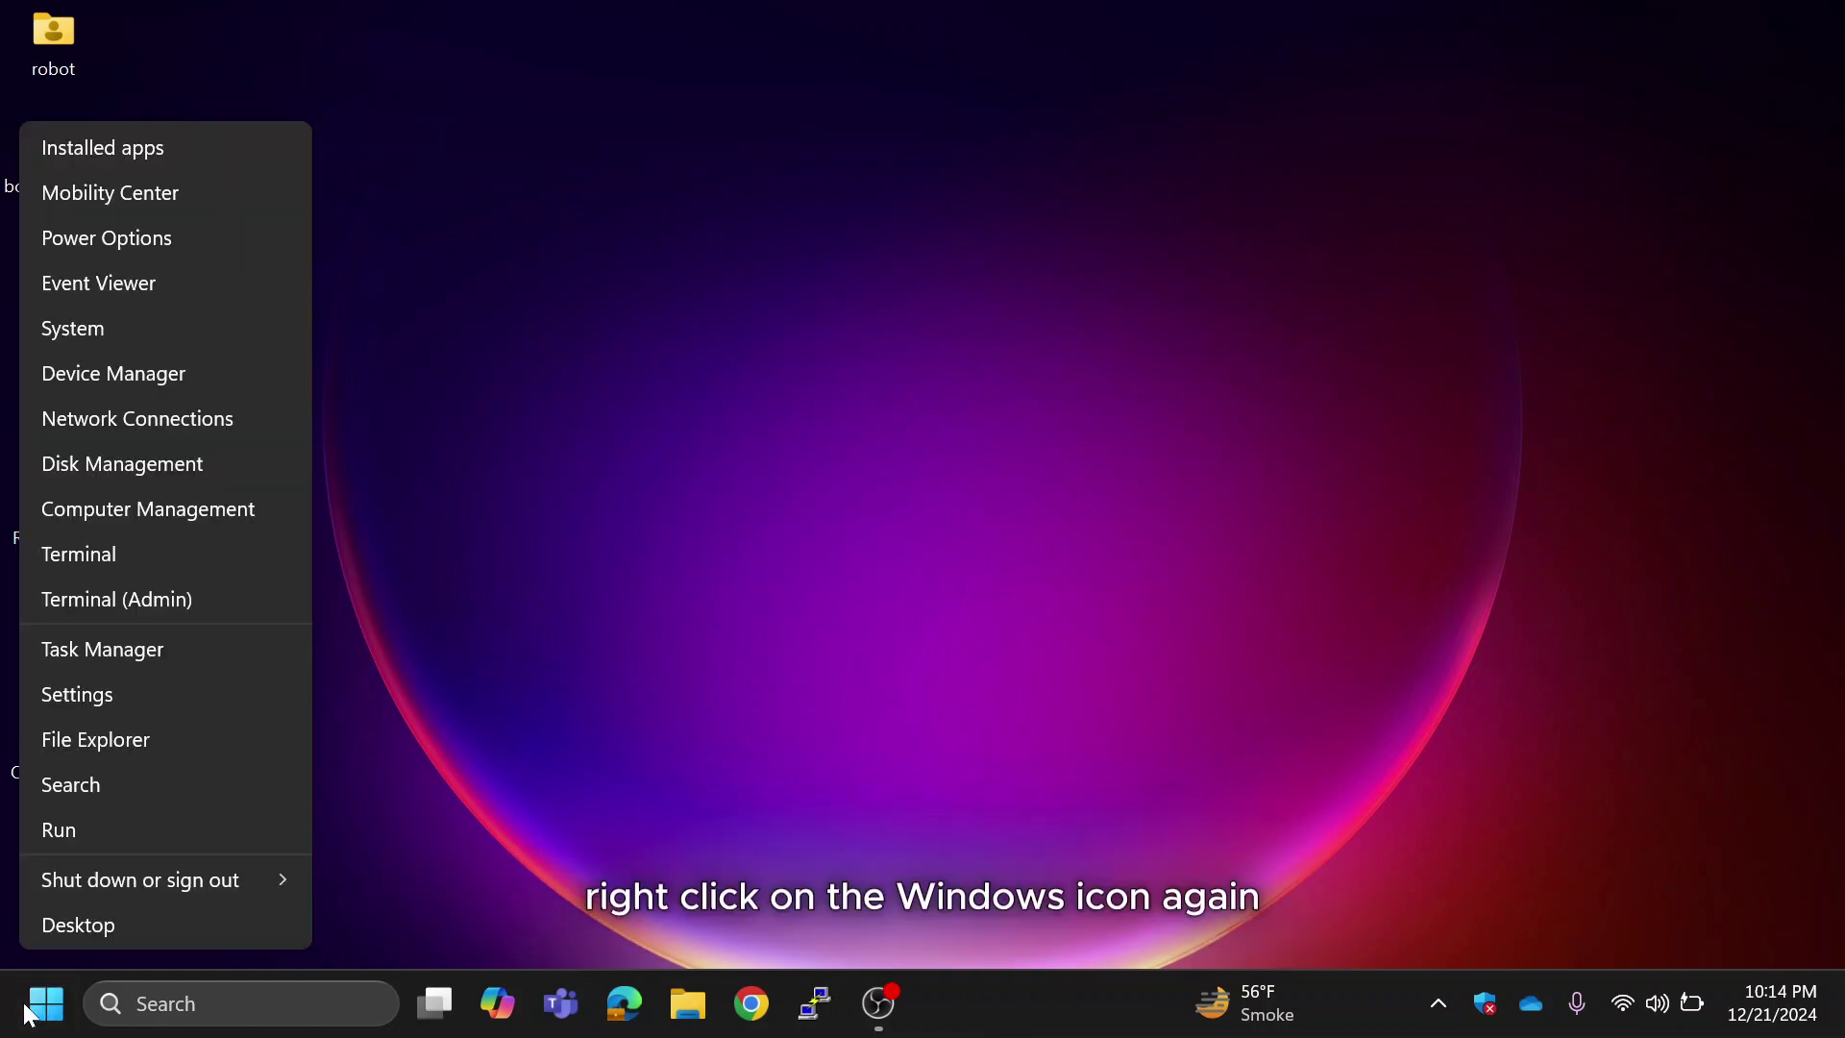
{"action": "left_click", "coordinate": [148, 646]}
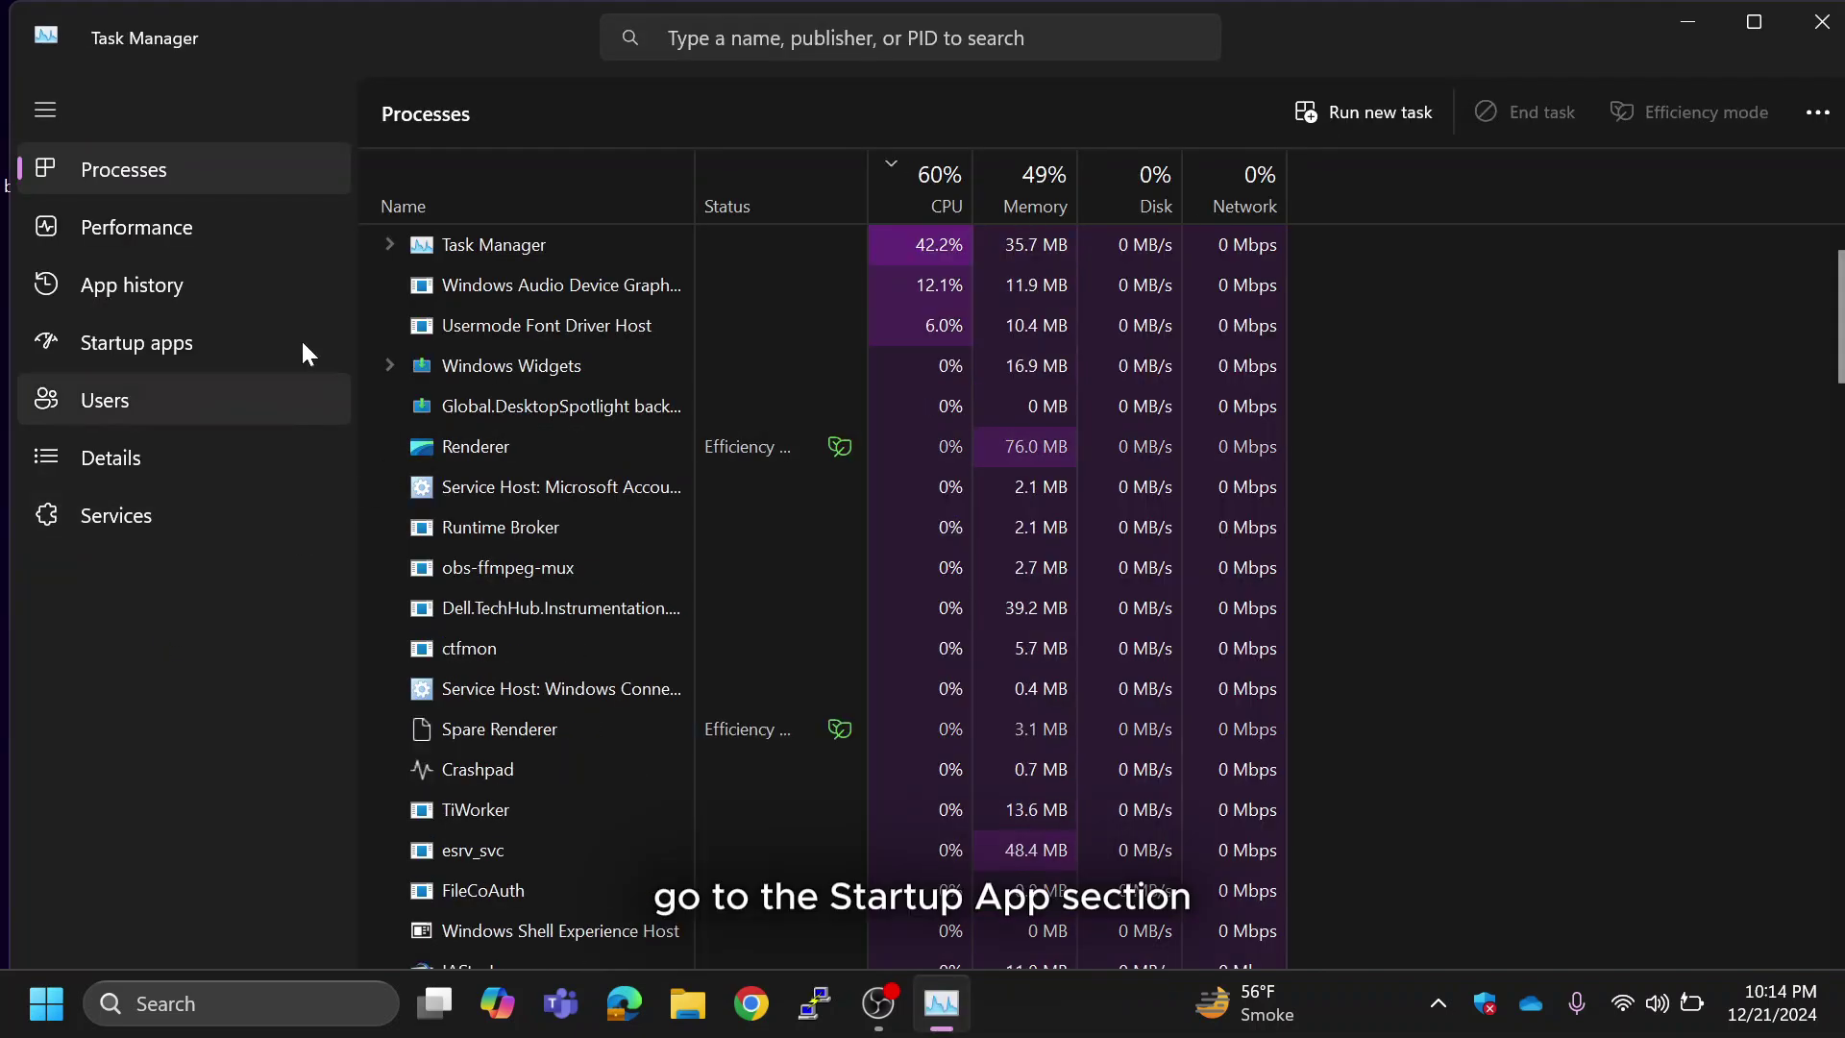
{"action": "left_click", "coordinate": [193, 343]}
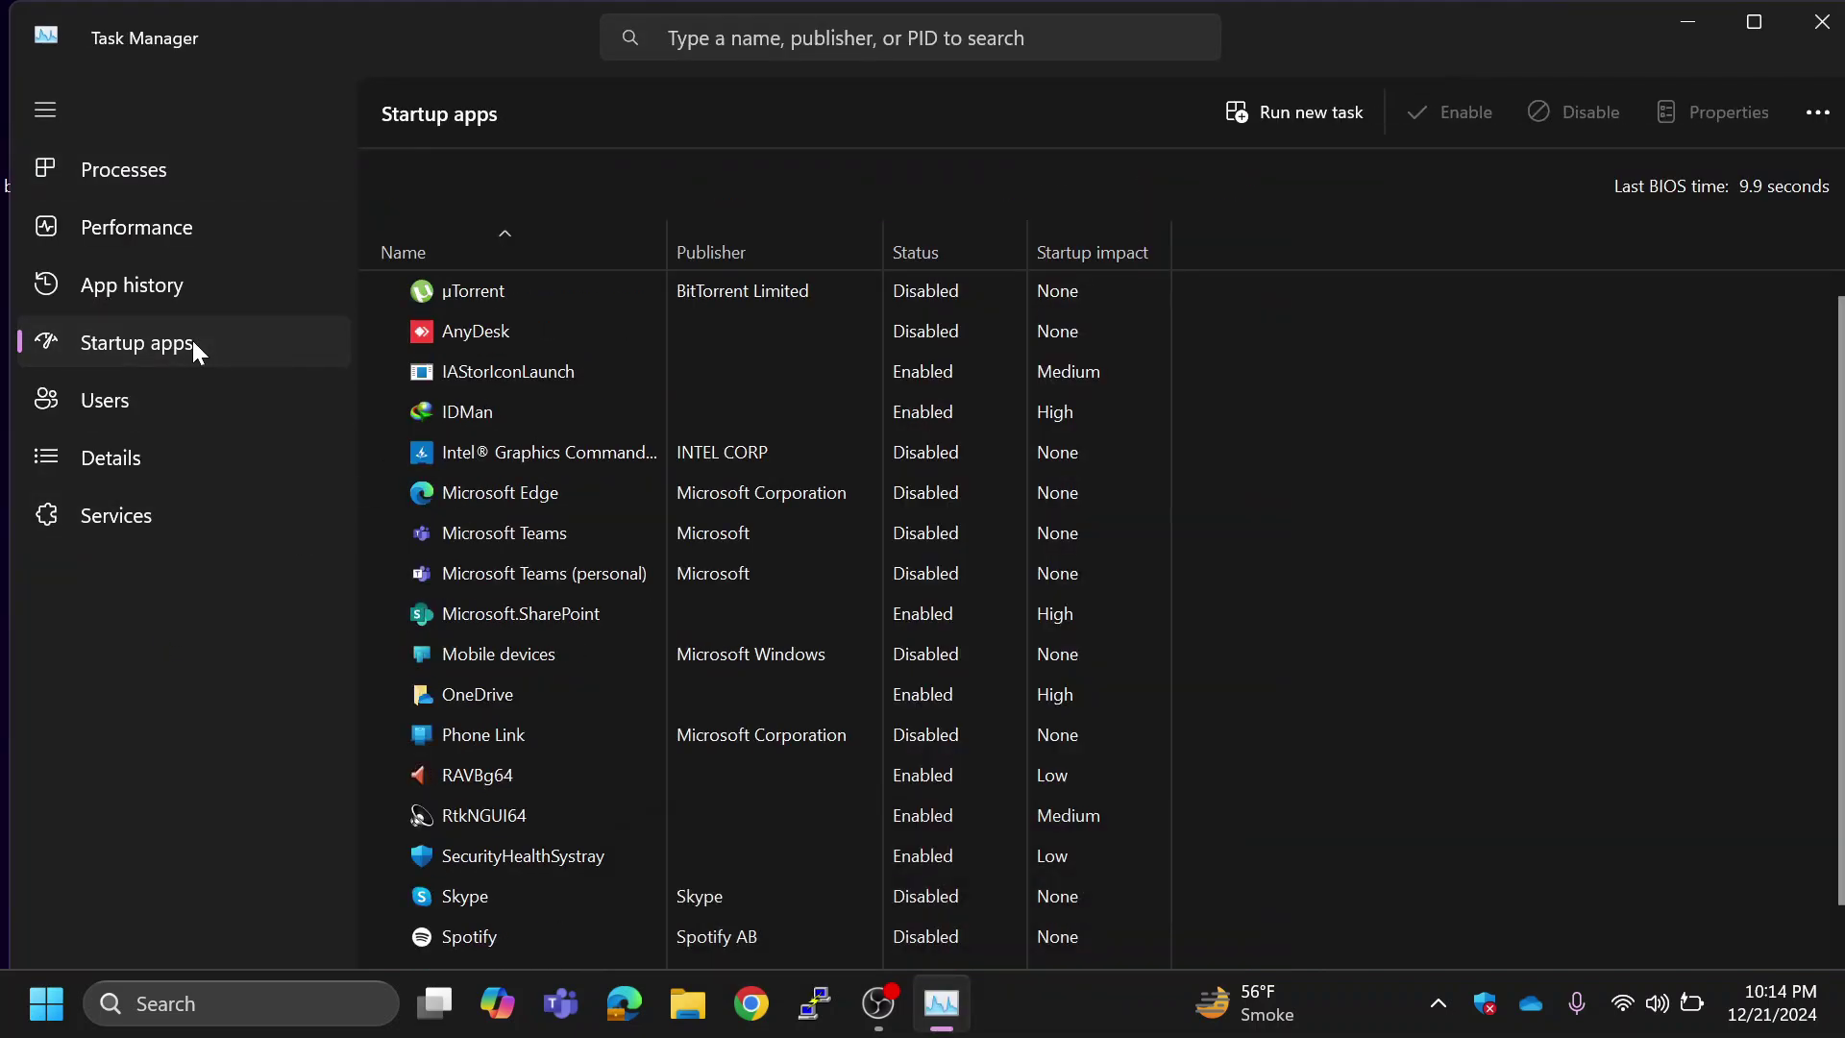
Disable IDMan and Microsoft.SharePoint as startup apps, then close Task Manager.
{"action": "right_click", "coordinate": [543, 415]}
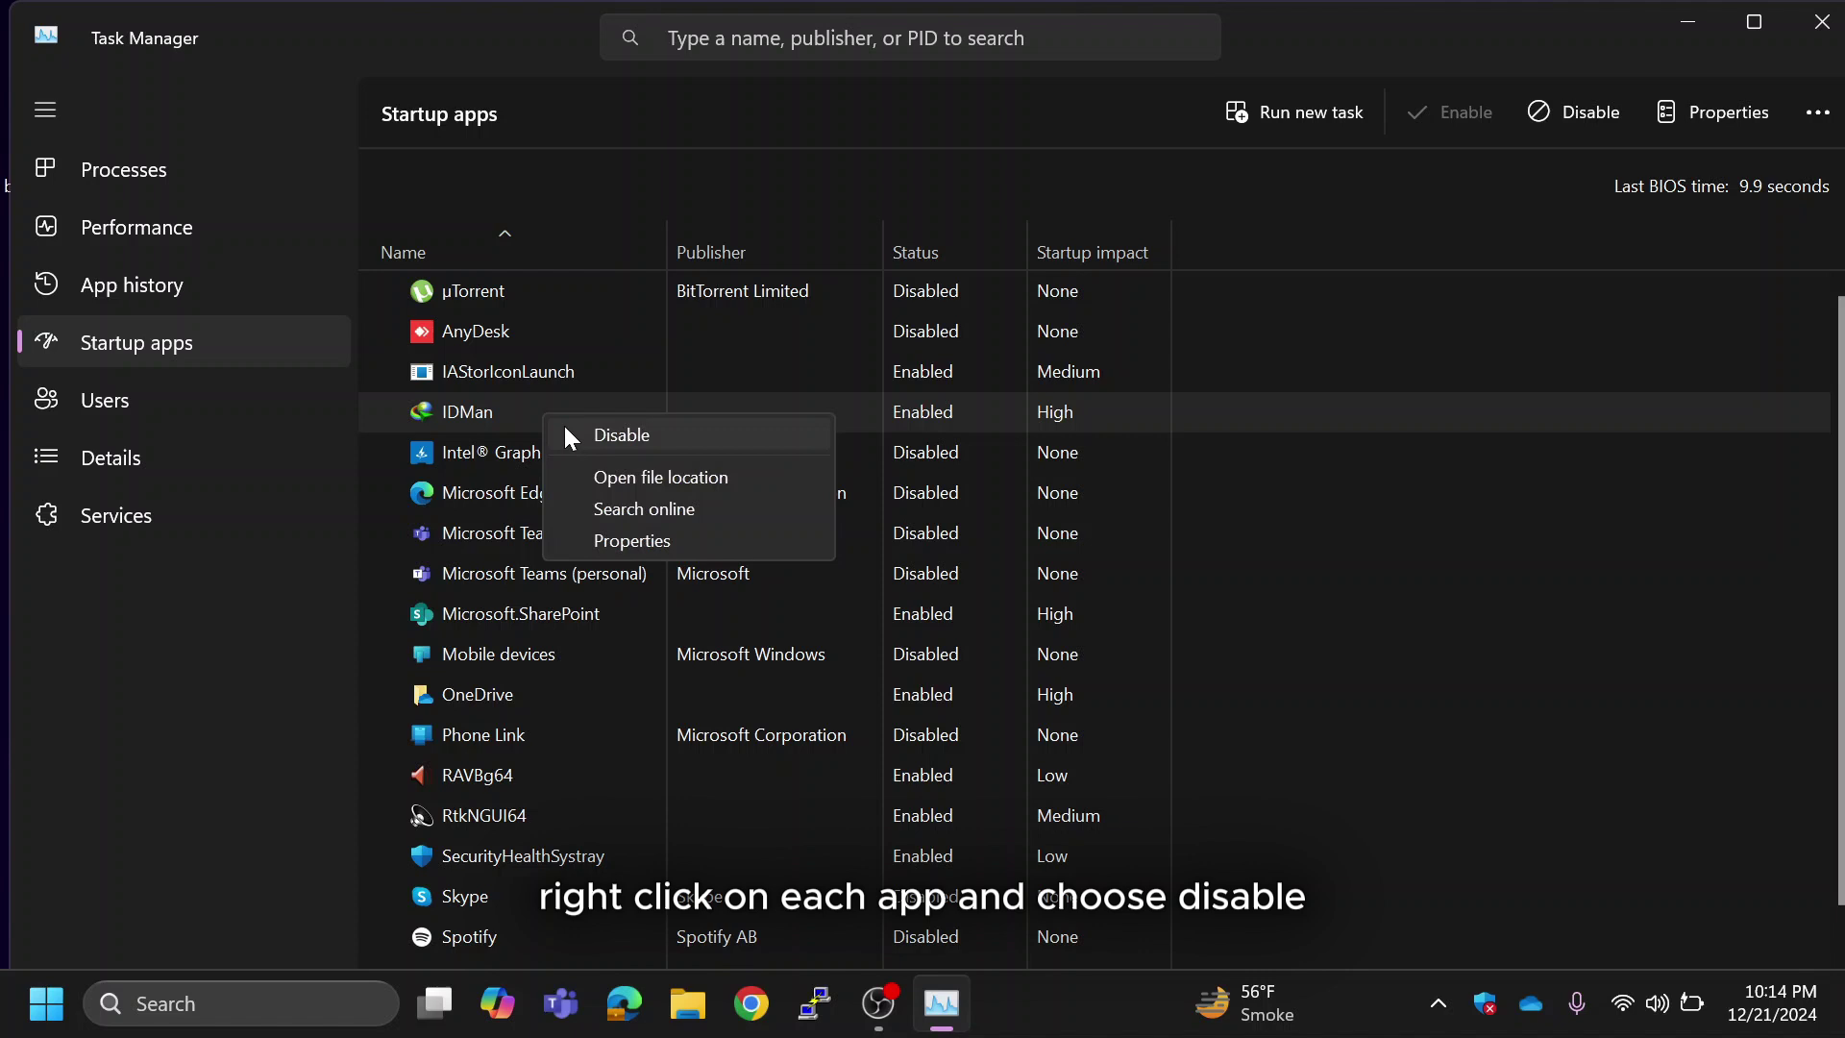
{"action": "left_click", "coordinate": [596, 438]}
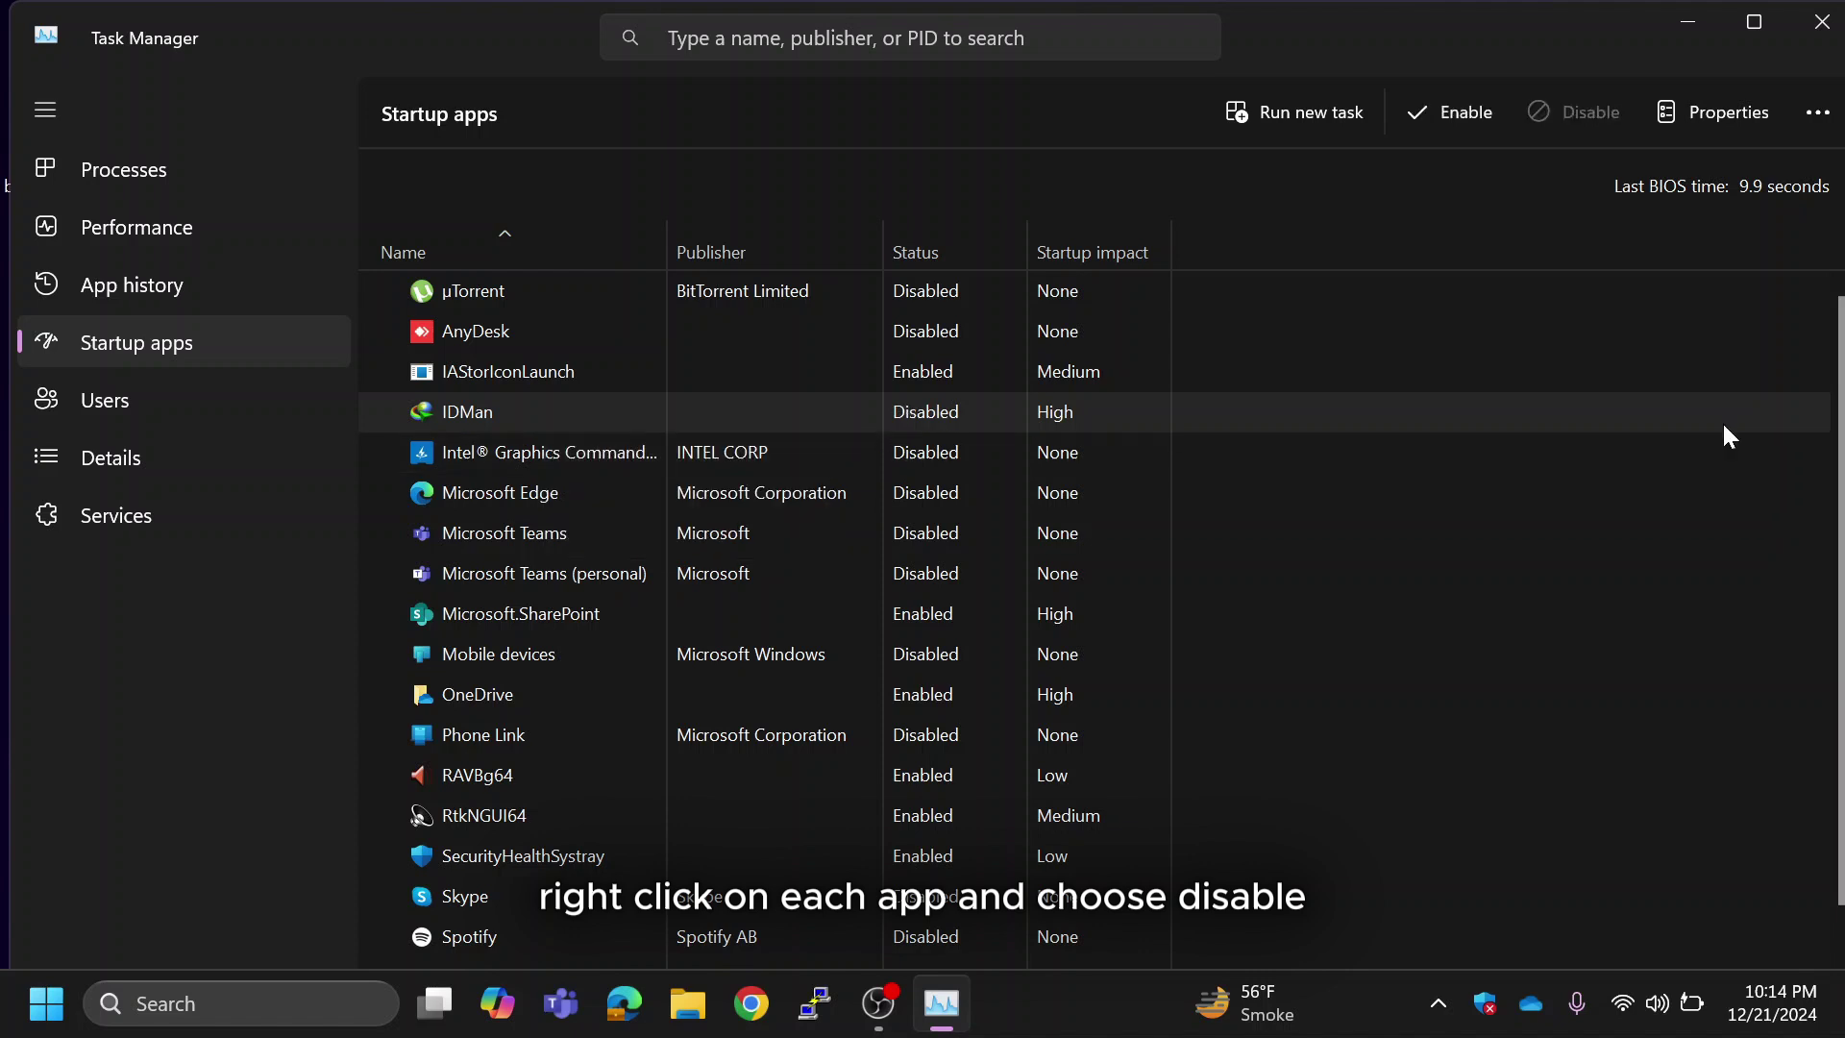
{"action": "scroll", "coordinate": [1838, 427], "scroll_direction": "down", "scroll_amount": 2}
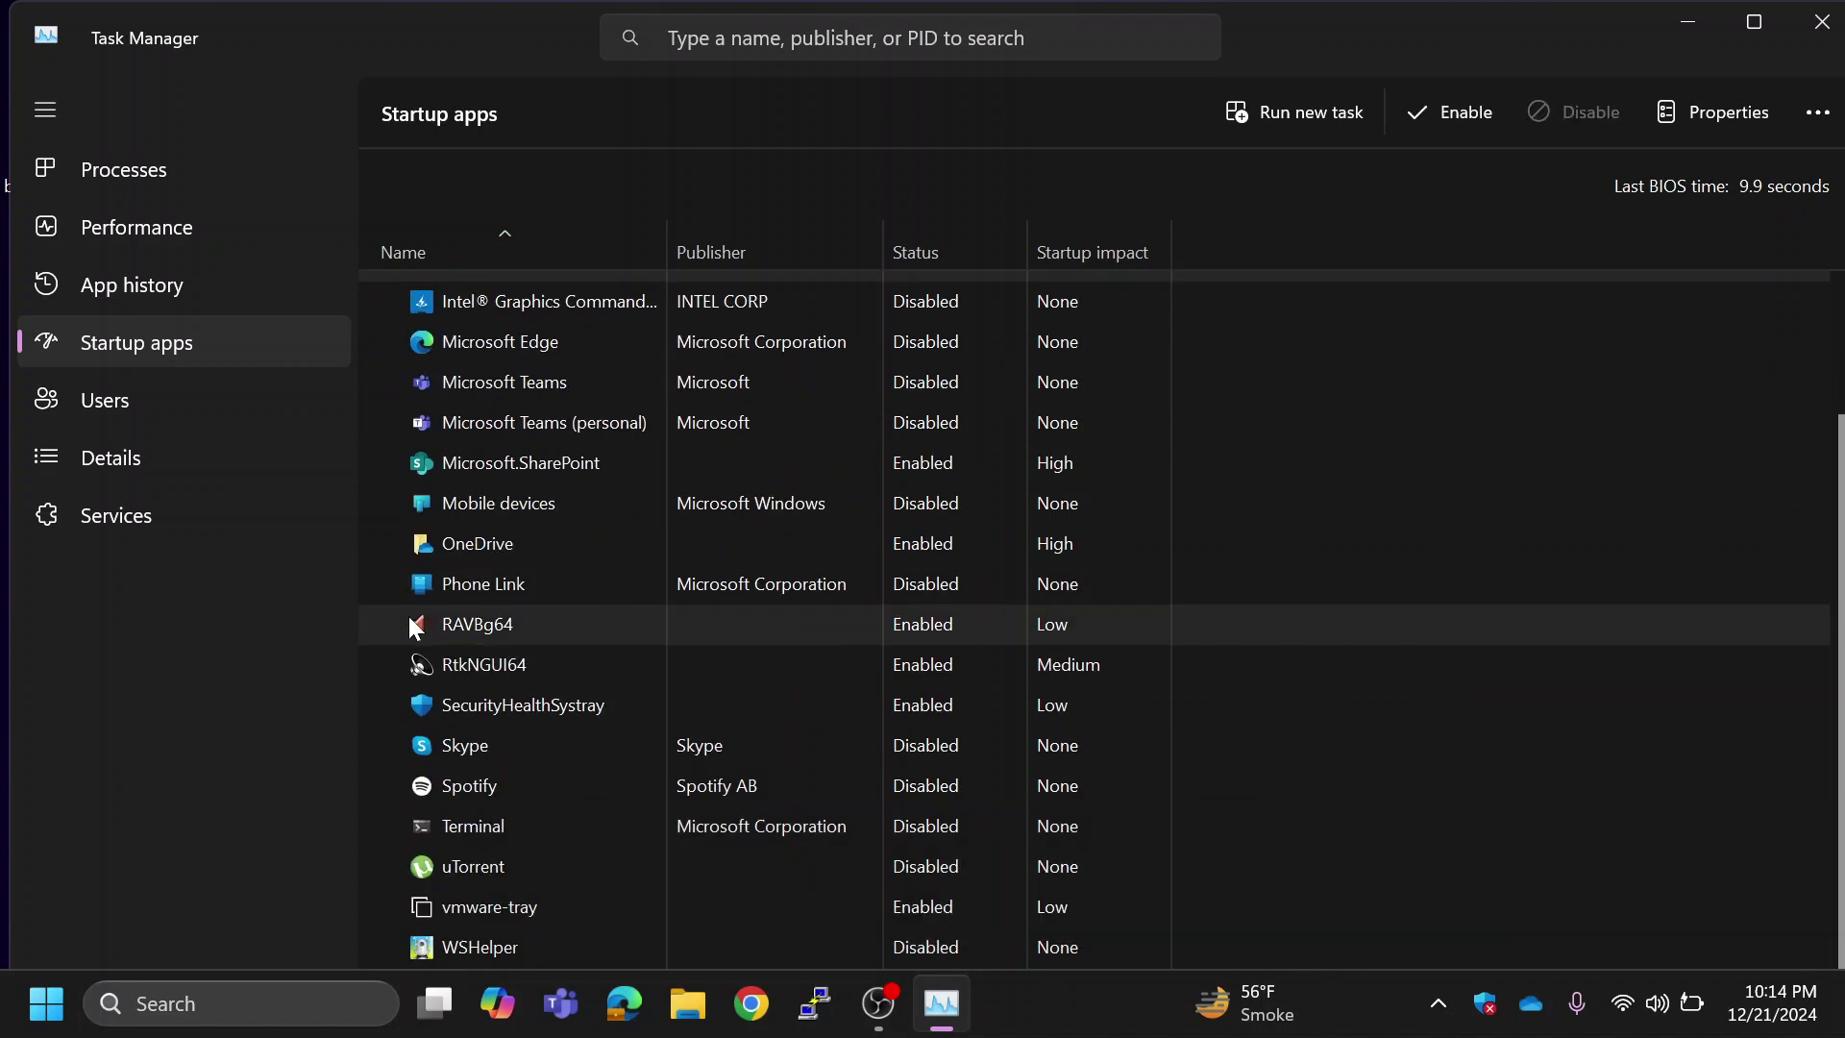
{"action": "left_click", "coordinate": [562, 471]}
{"action": "key", "text": "Delete"}
{"action": "scroll", "coordinate": [1634, 318], "scroll_direction": "up", "scroll_amount": 1}
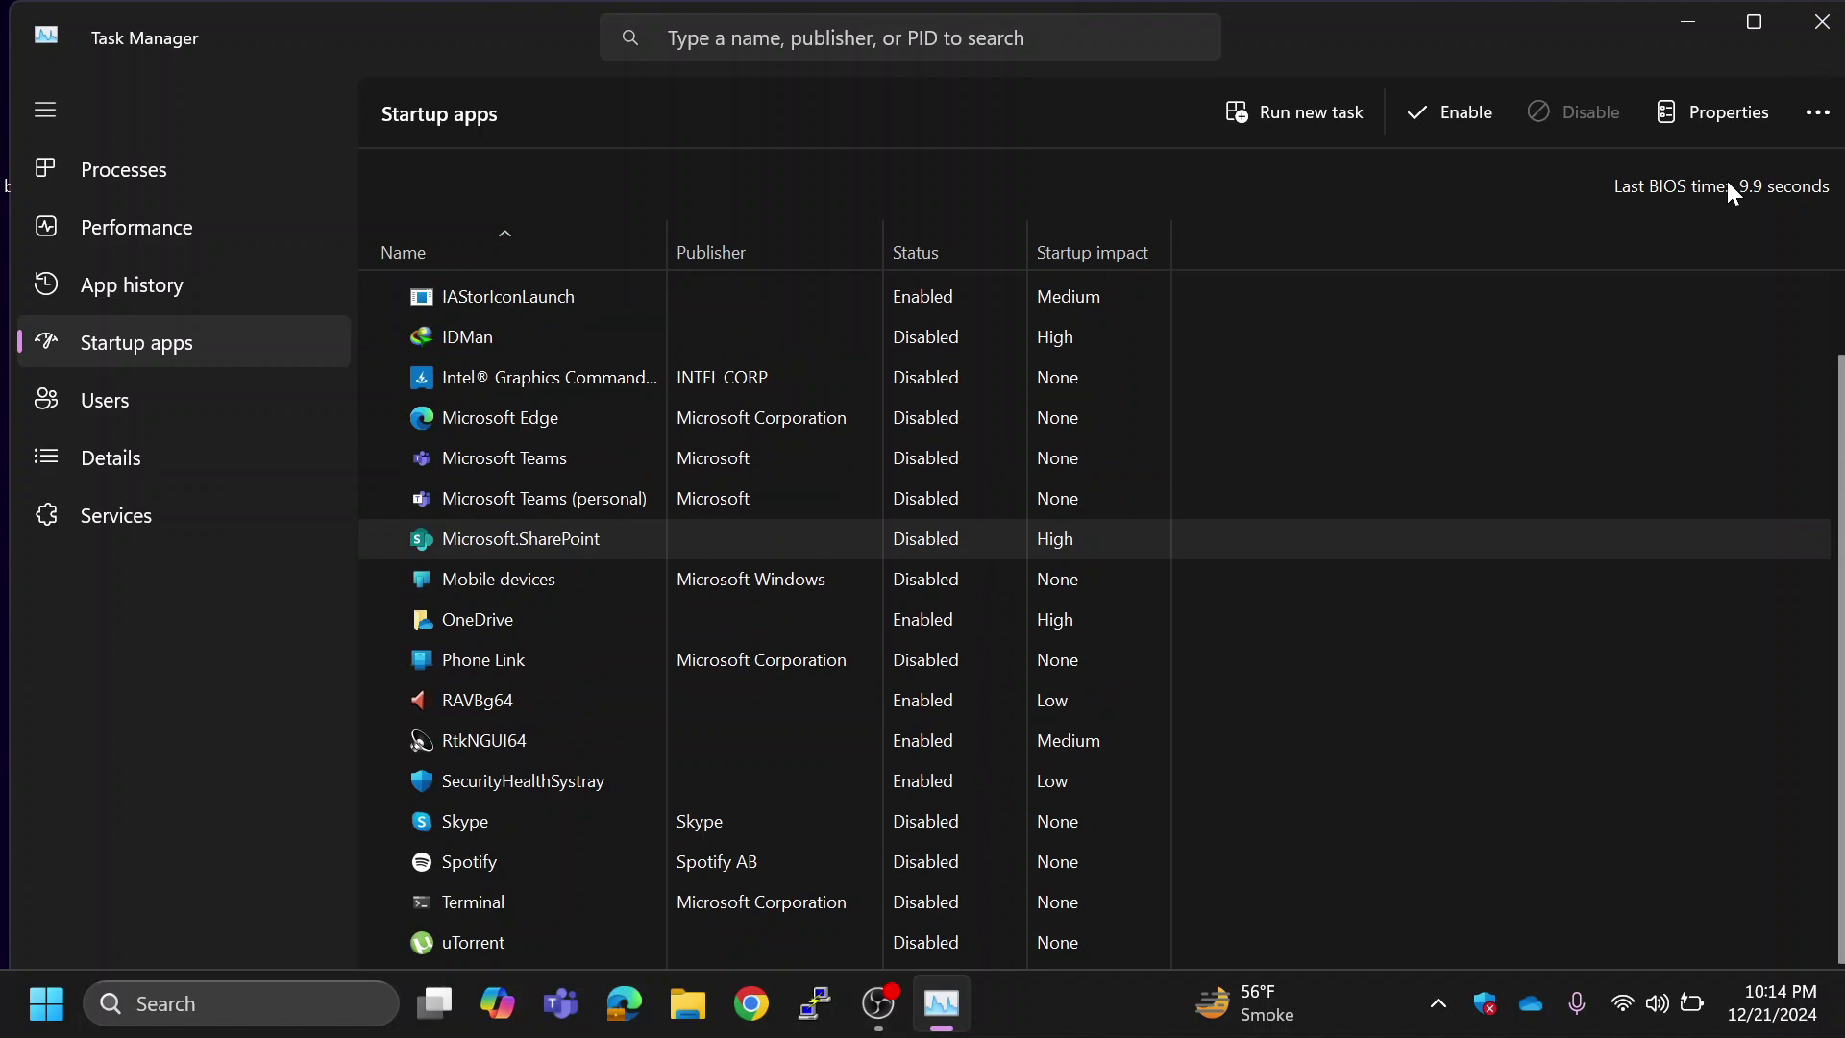
{"action": "left_click", "coordinate": [1812, 12]}
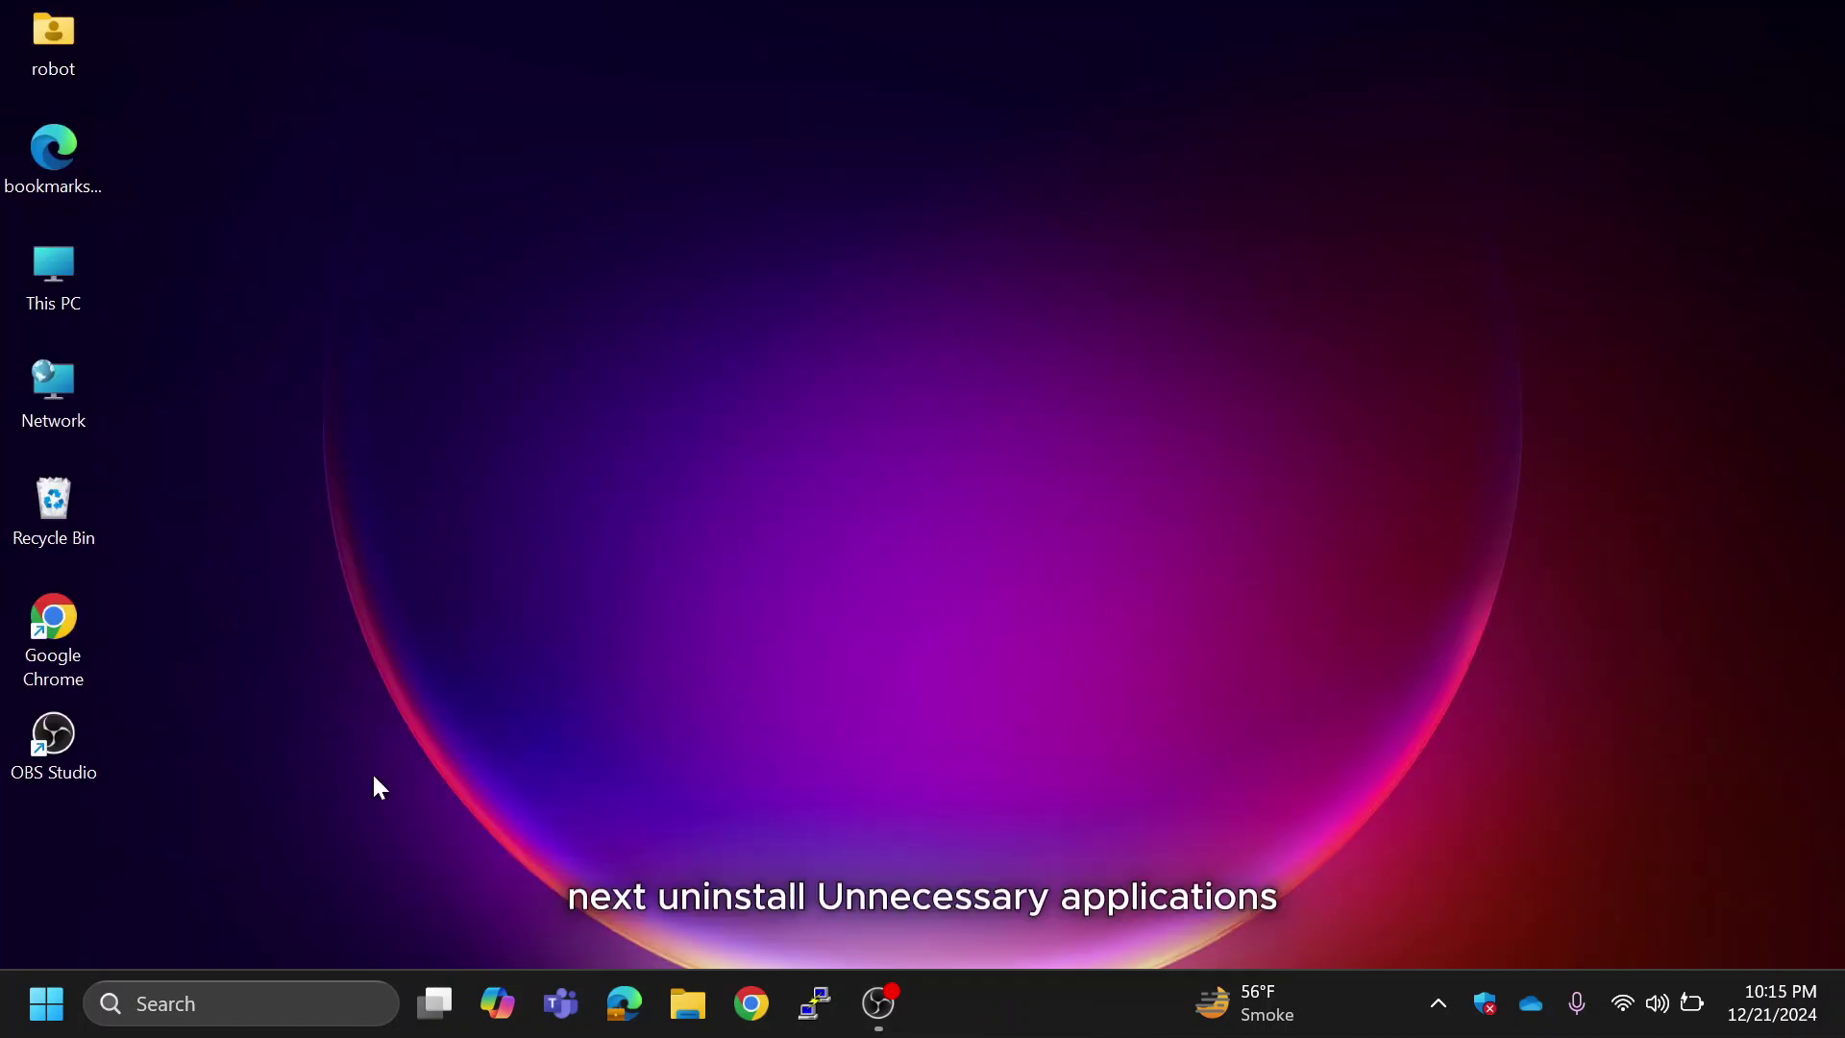
Open Programs and Features by running appwiz.cpl from Start search.
{"action": "left_click", "coordinate": [47, 1006]}
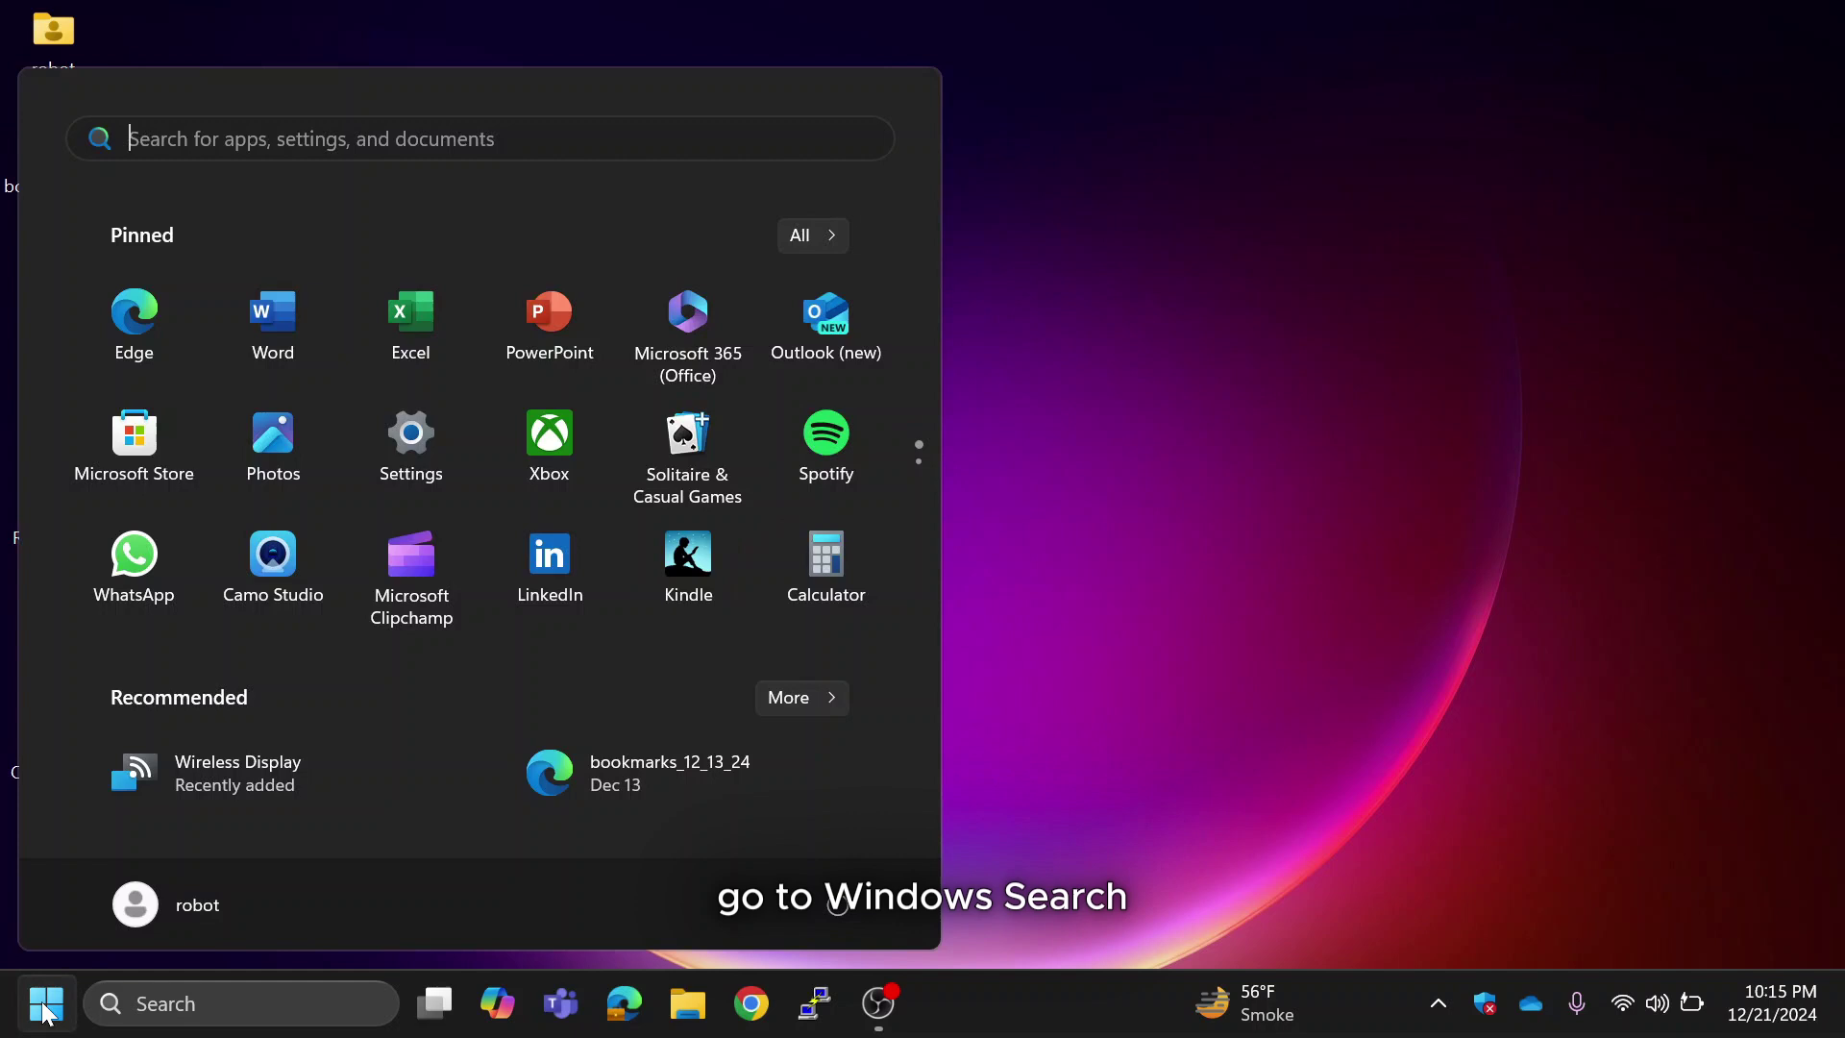
{"action": "type", "text": "app"}
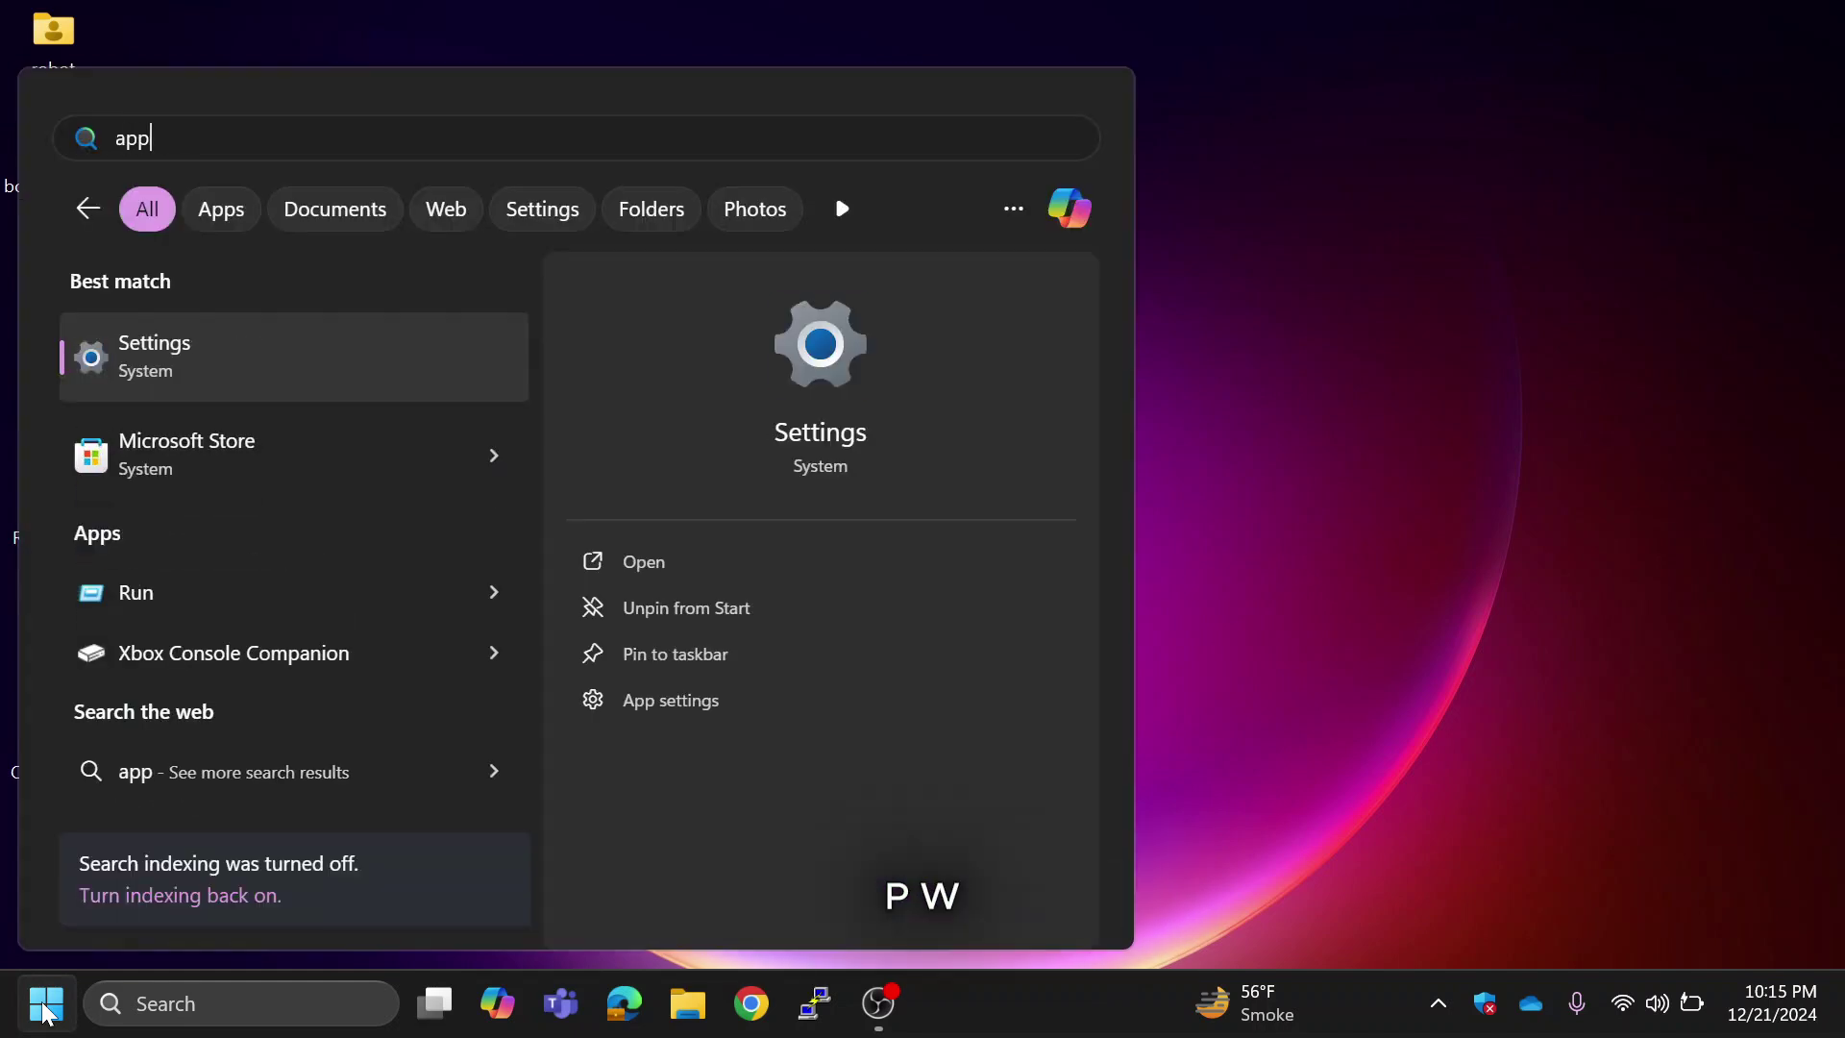
{"action": "type", "text": "wiz.cpl"}
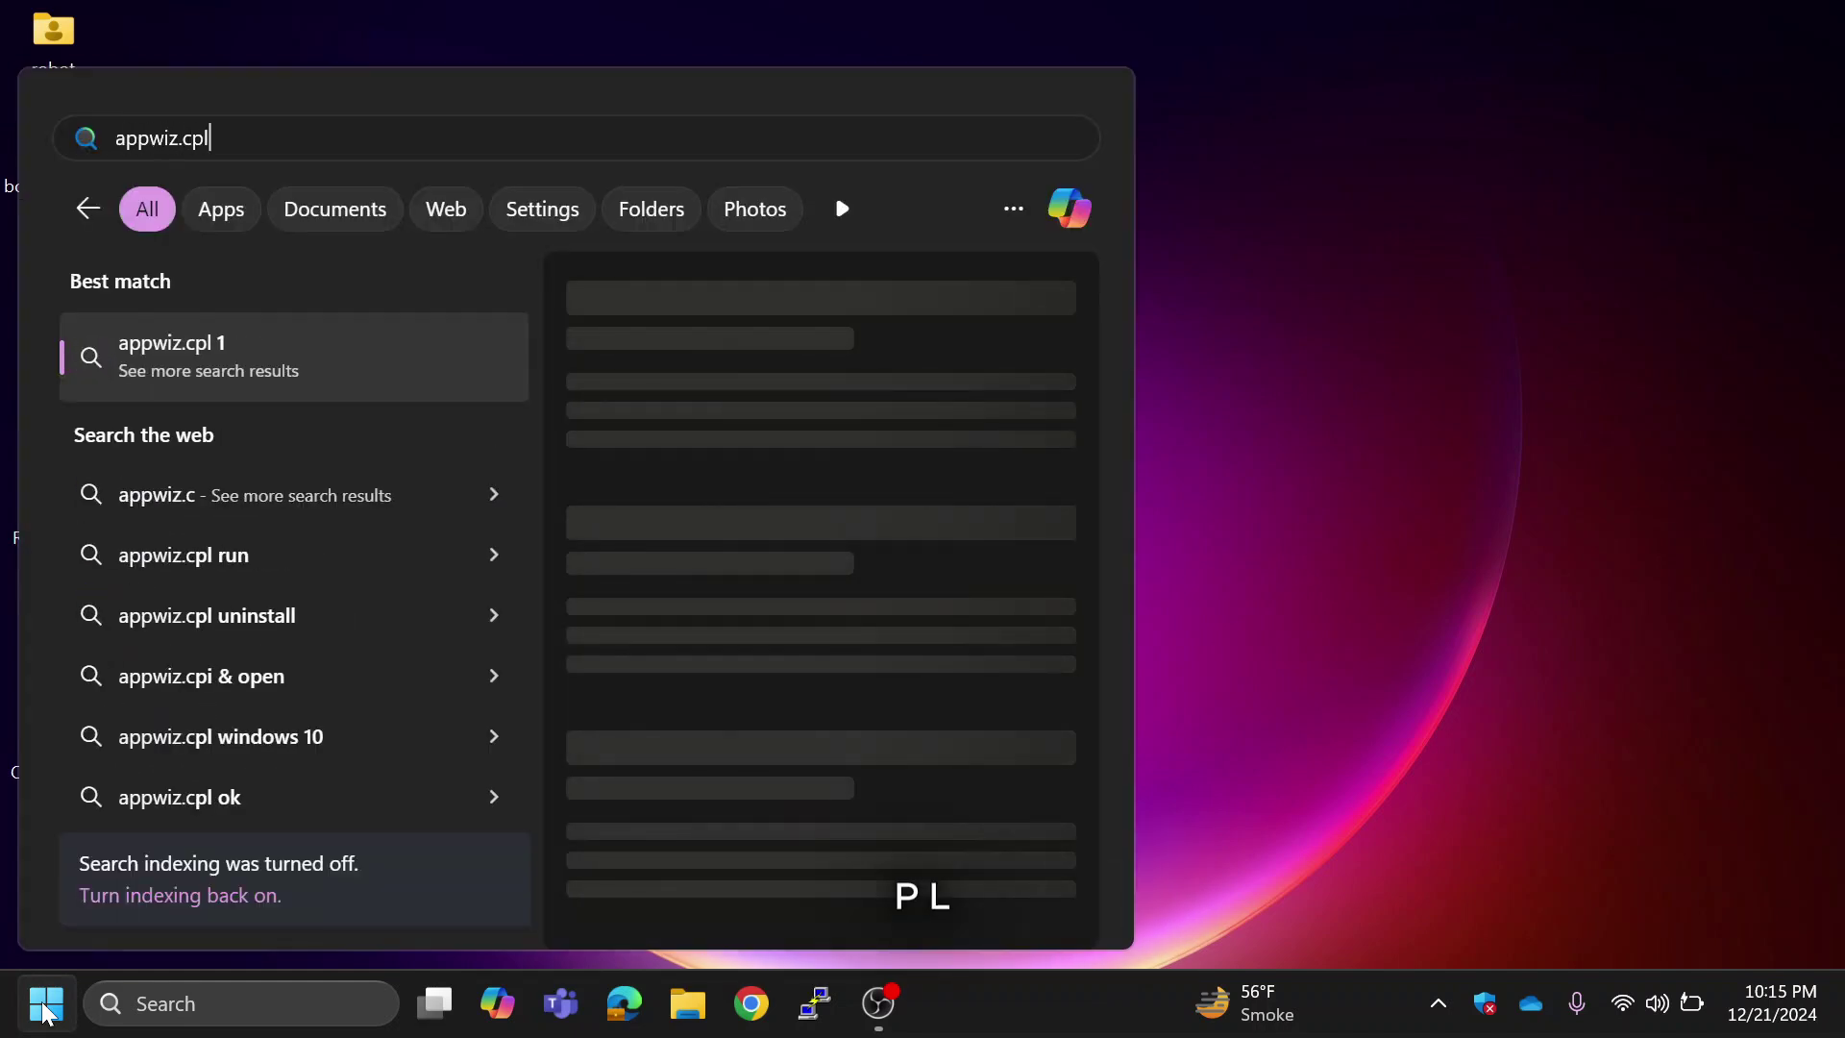
{"action": "key", "text": "Return"}
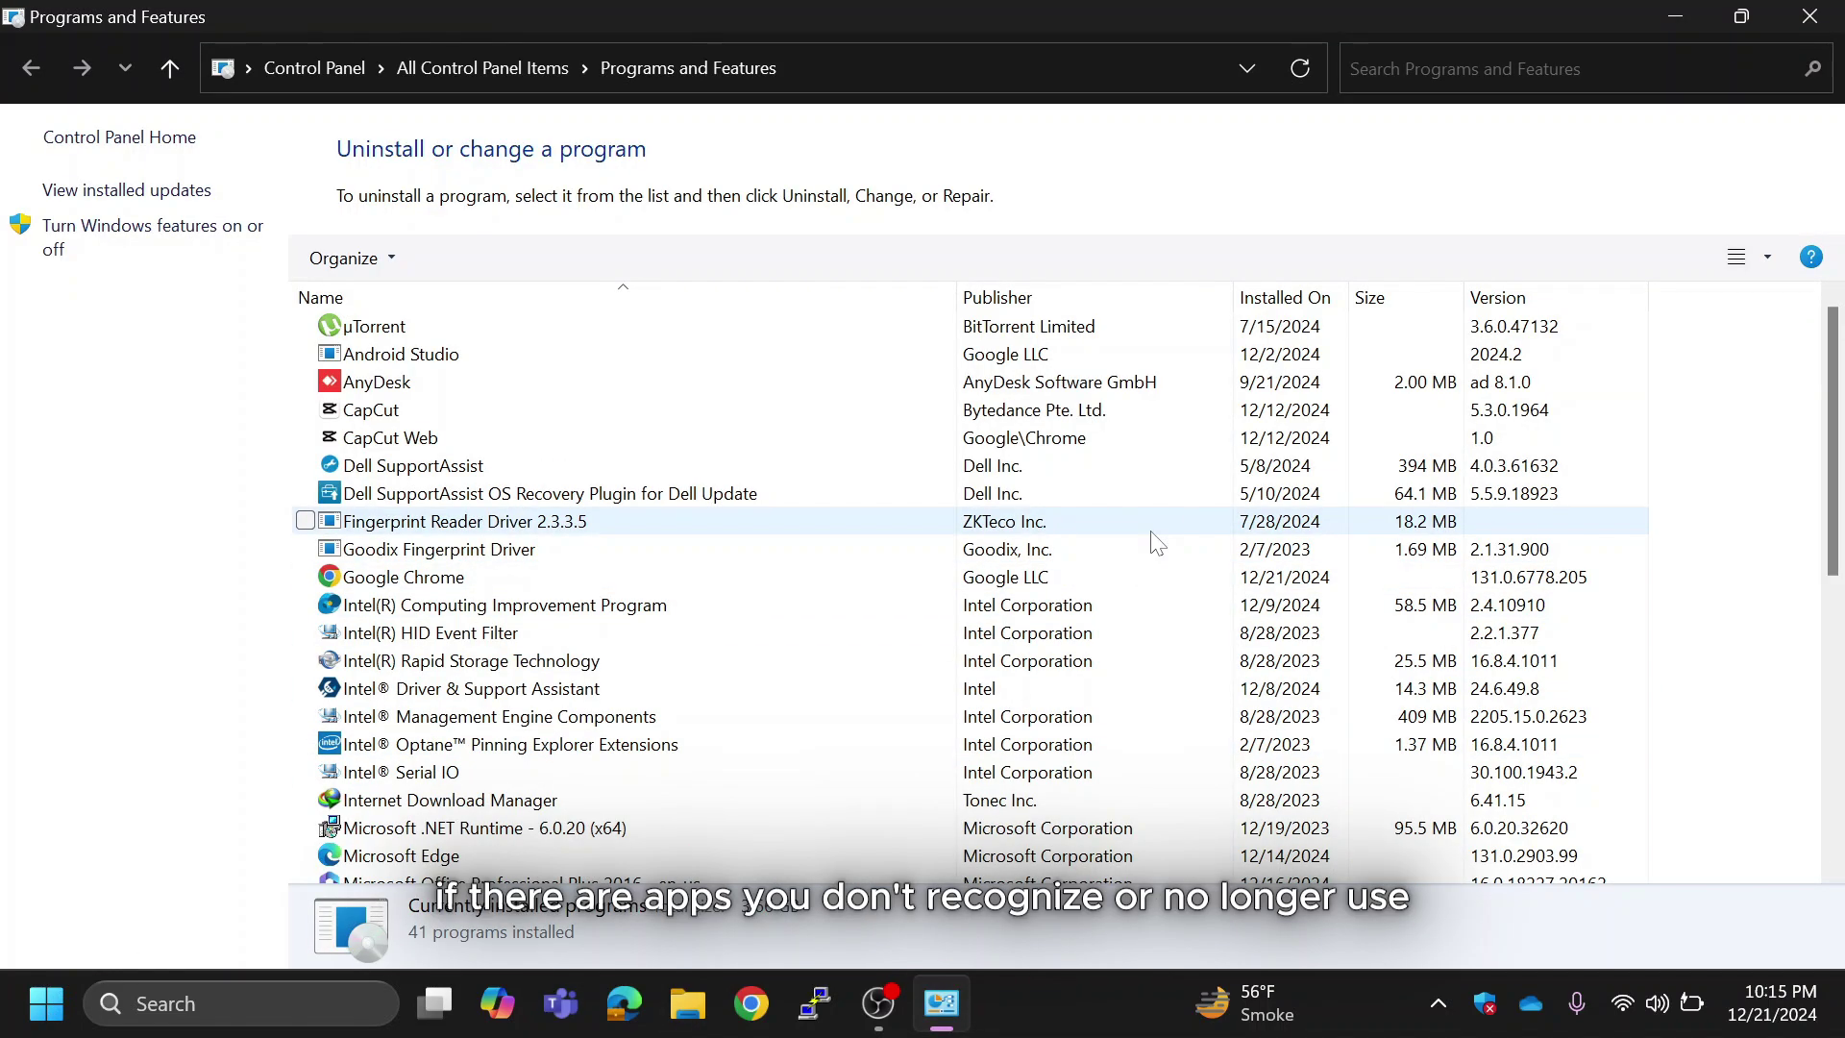
{"action": "left_click_drag", "start_coordinate": [1819, 375], "coordinate": [1818, 469]}
Uninstall Internet Download Manager, declining the restart prompt.
{"action": "left_click", "coordinate": [520, 608]}
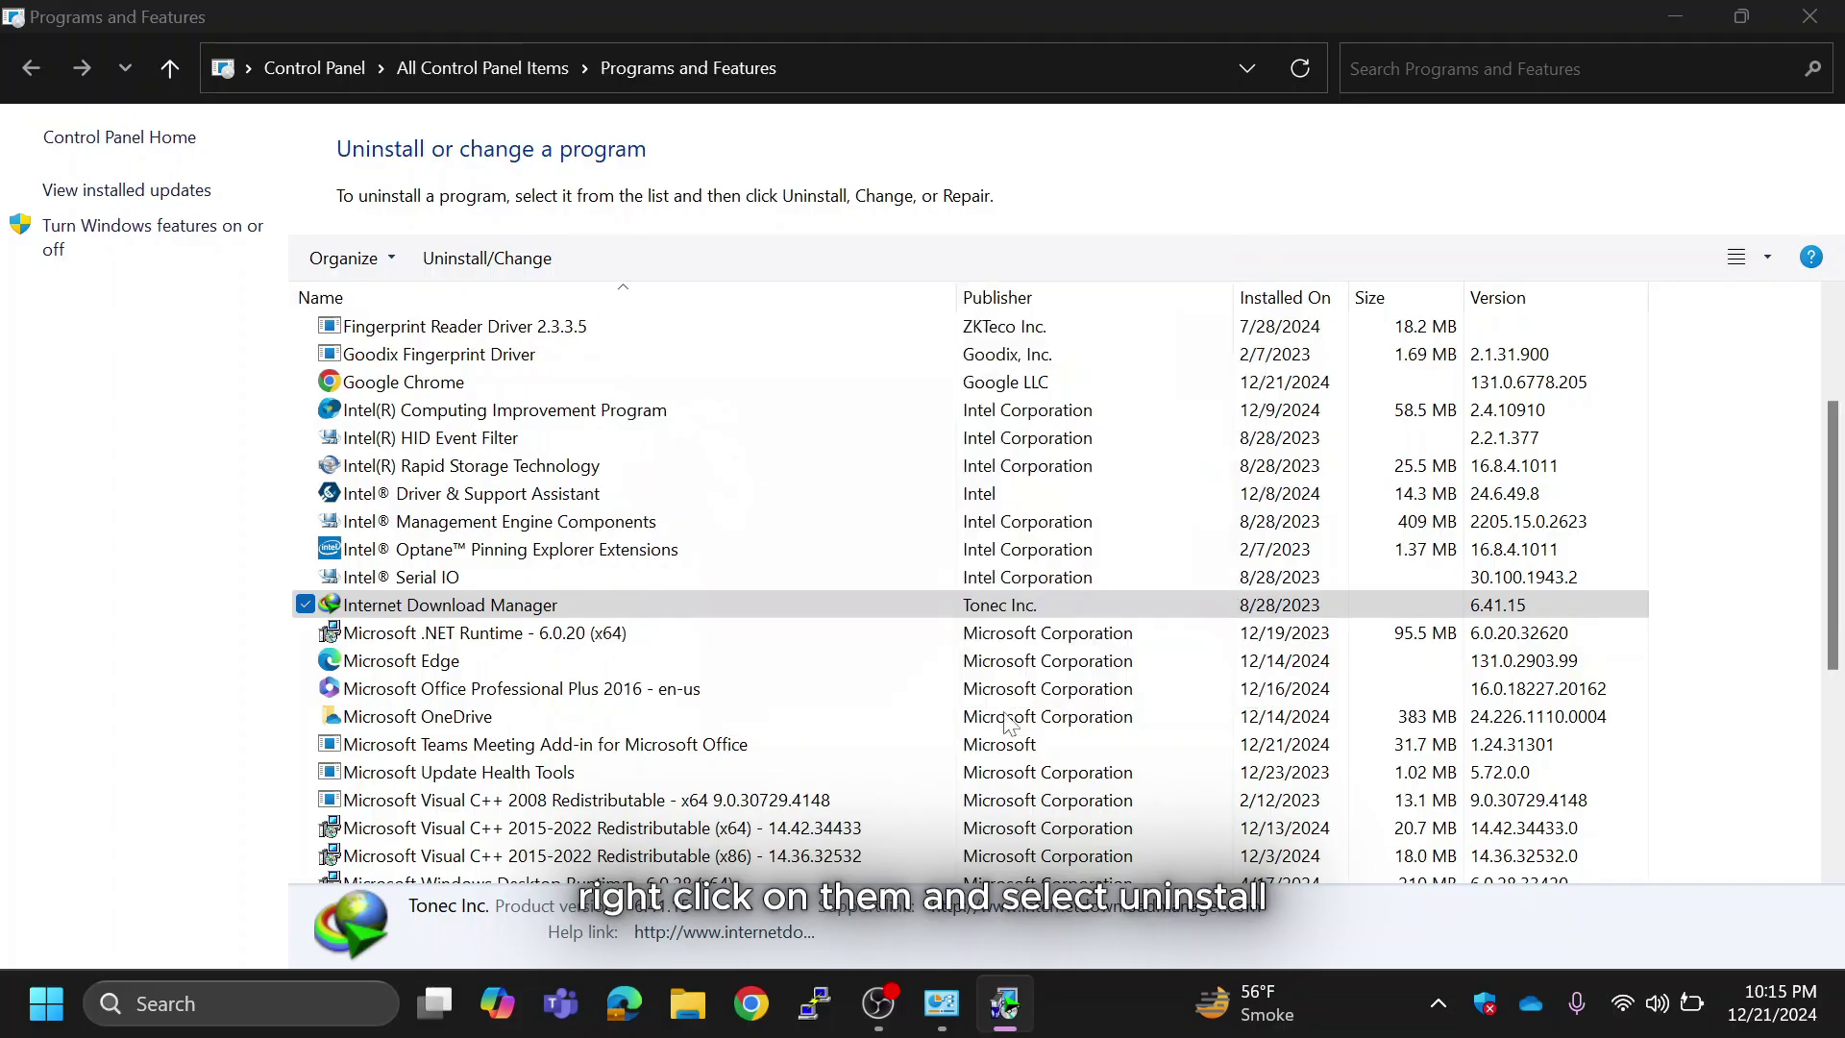
{"action": "left_click", "coordinate": [1012, 704]}
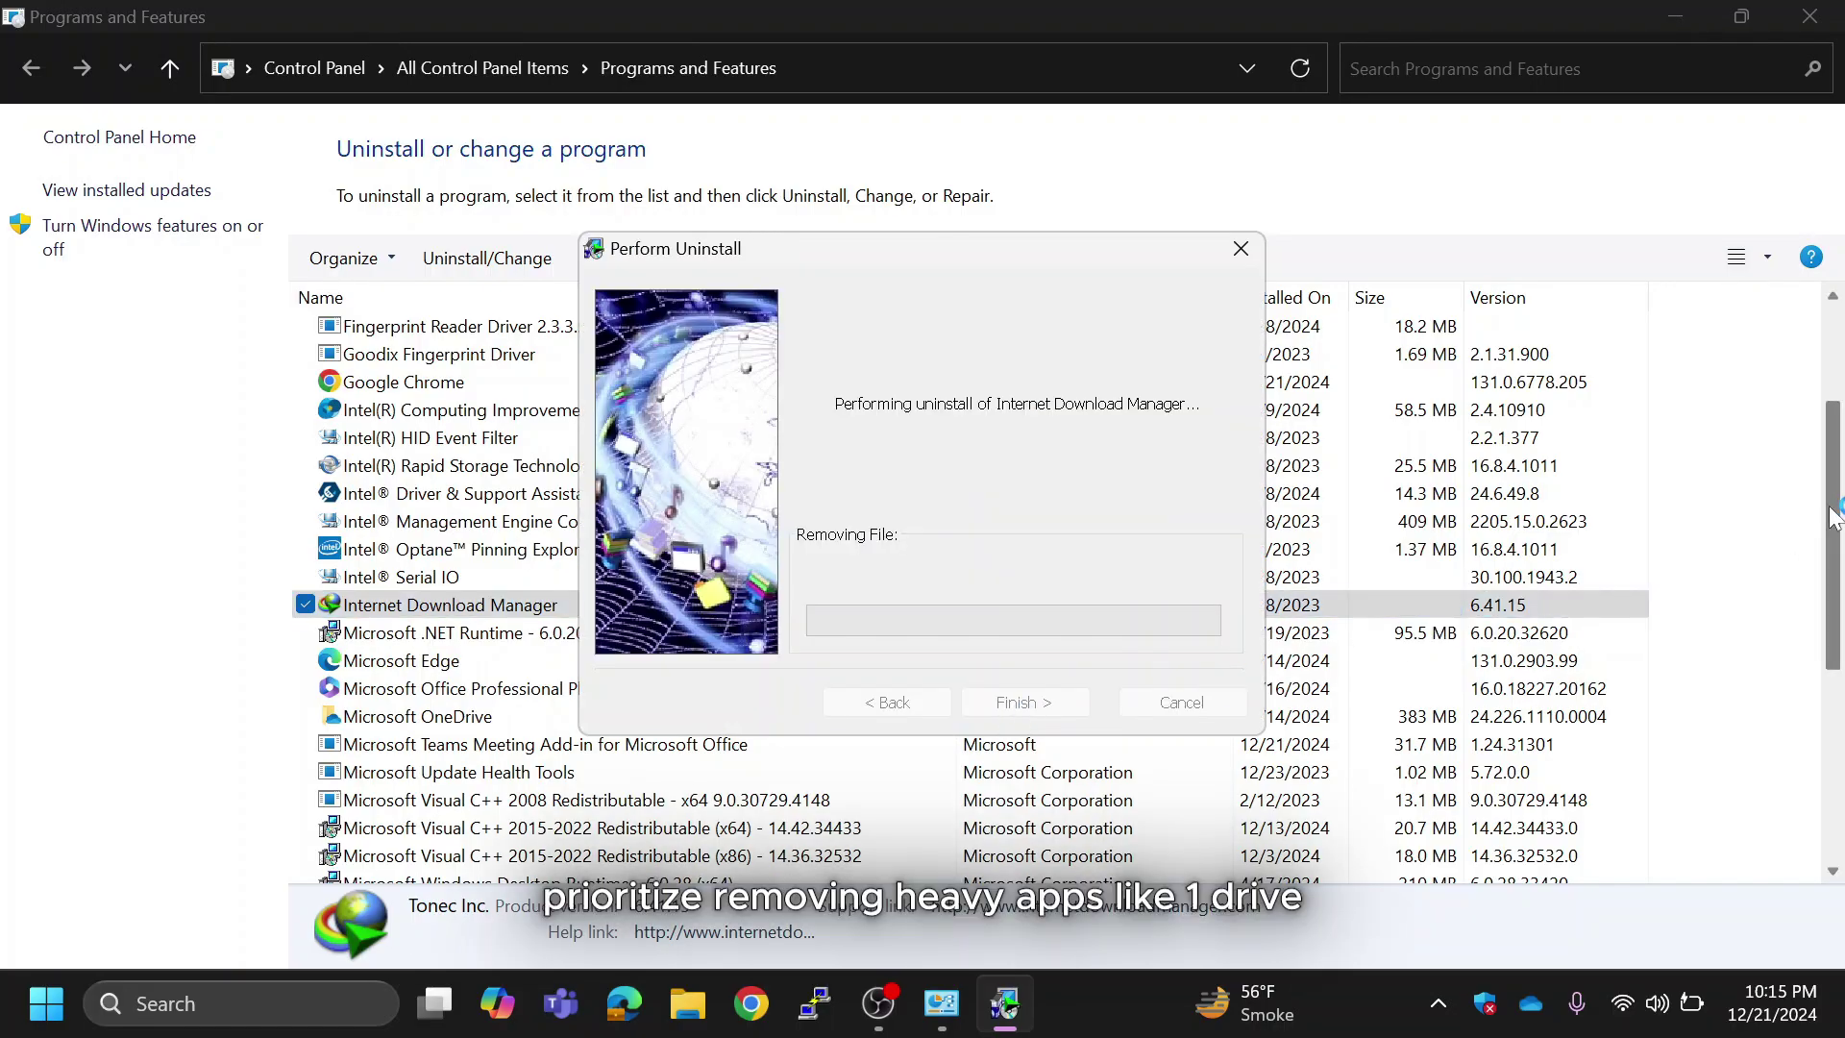
{"action": "left_click_drag", "start_coordinate": [1836, 519], "coordinate": [1840, 625]}
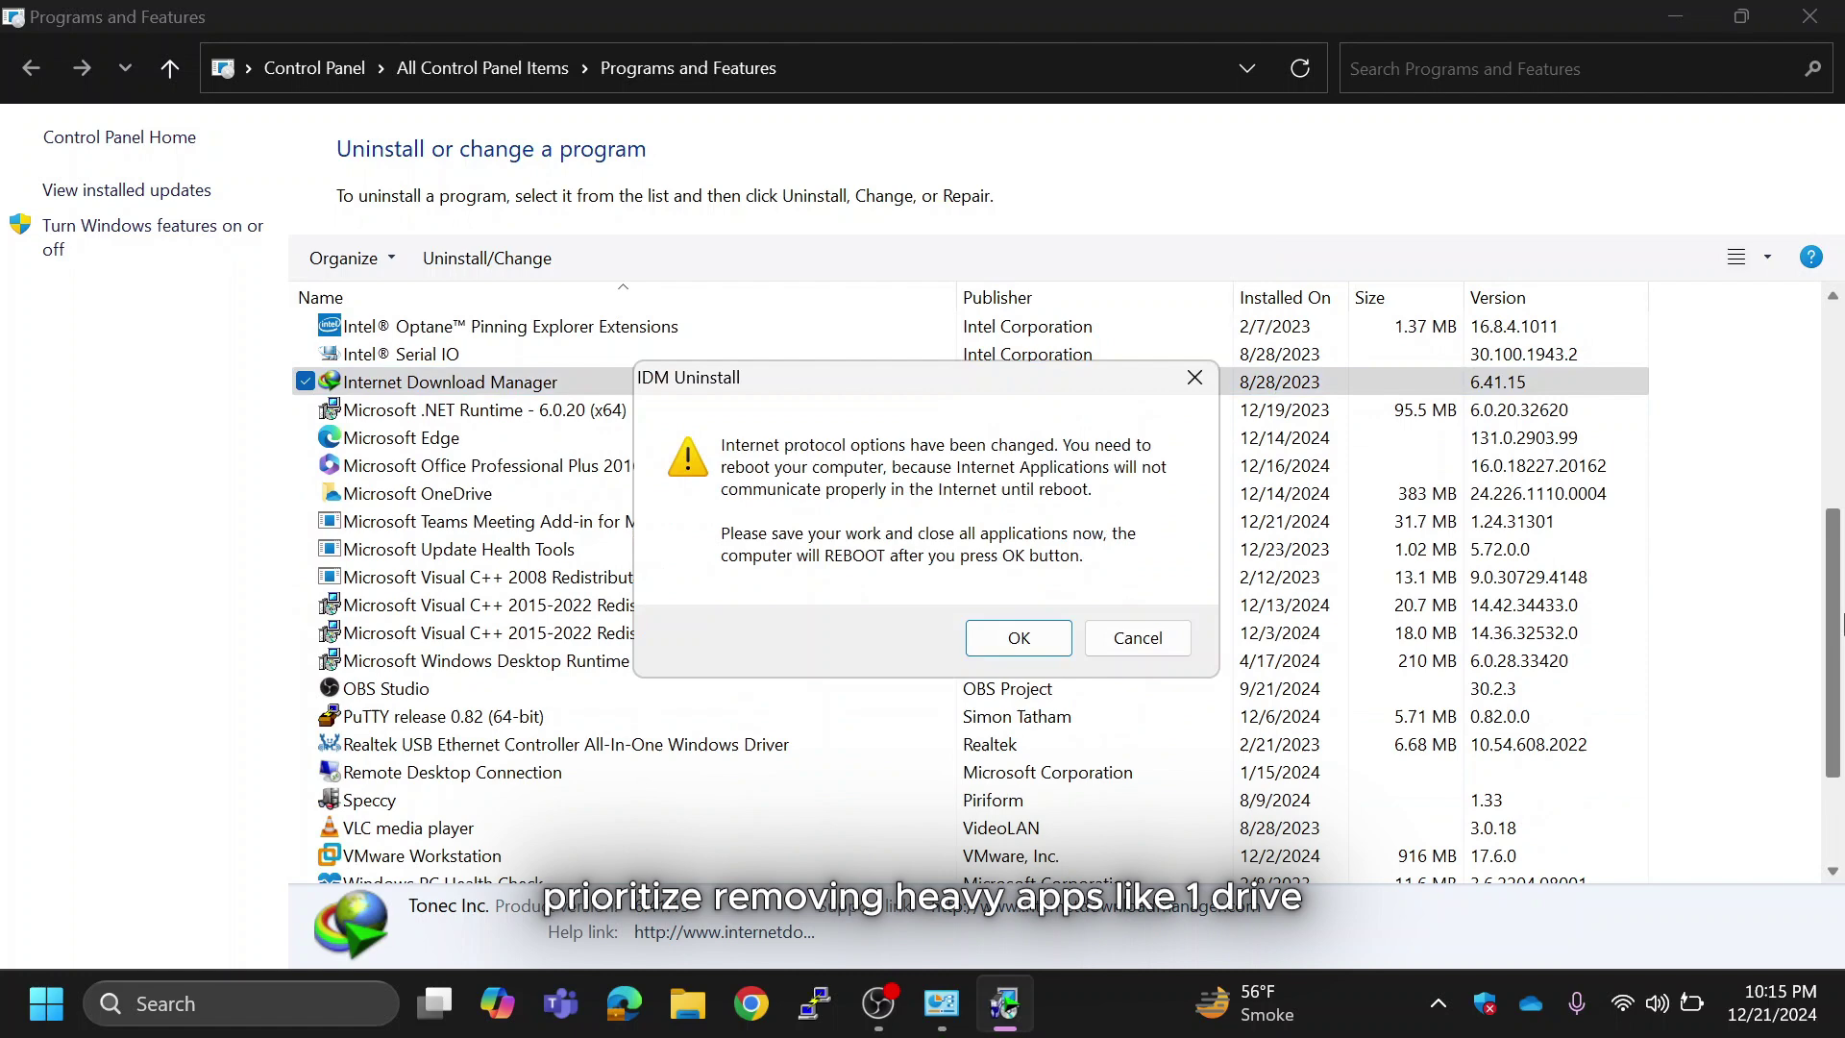
{"action": "left_click", "coordinate": [1151, 647]}
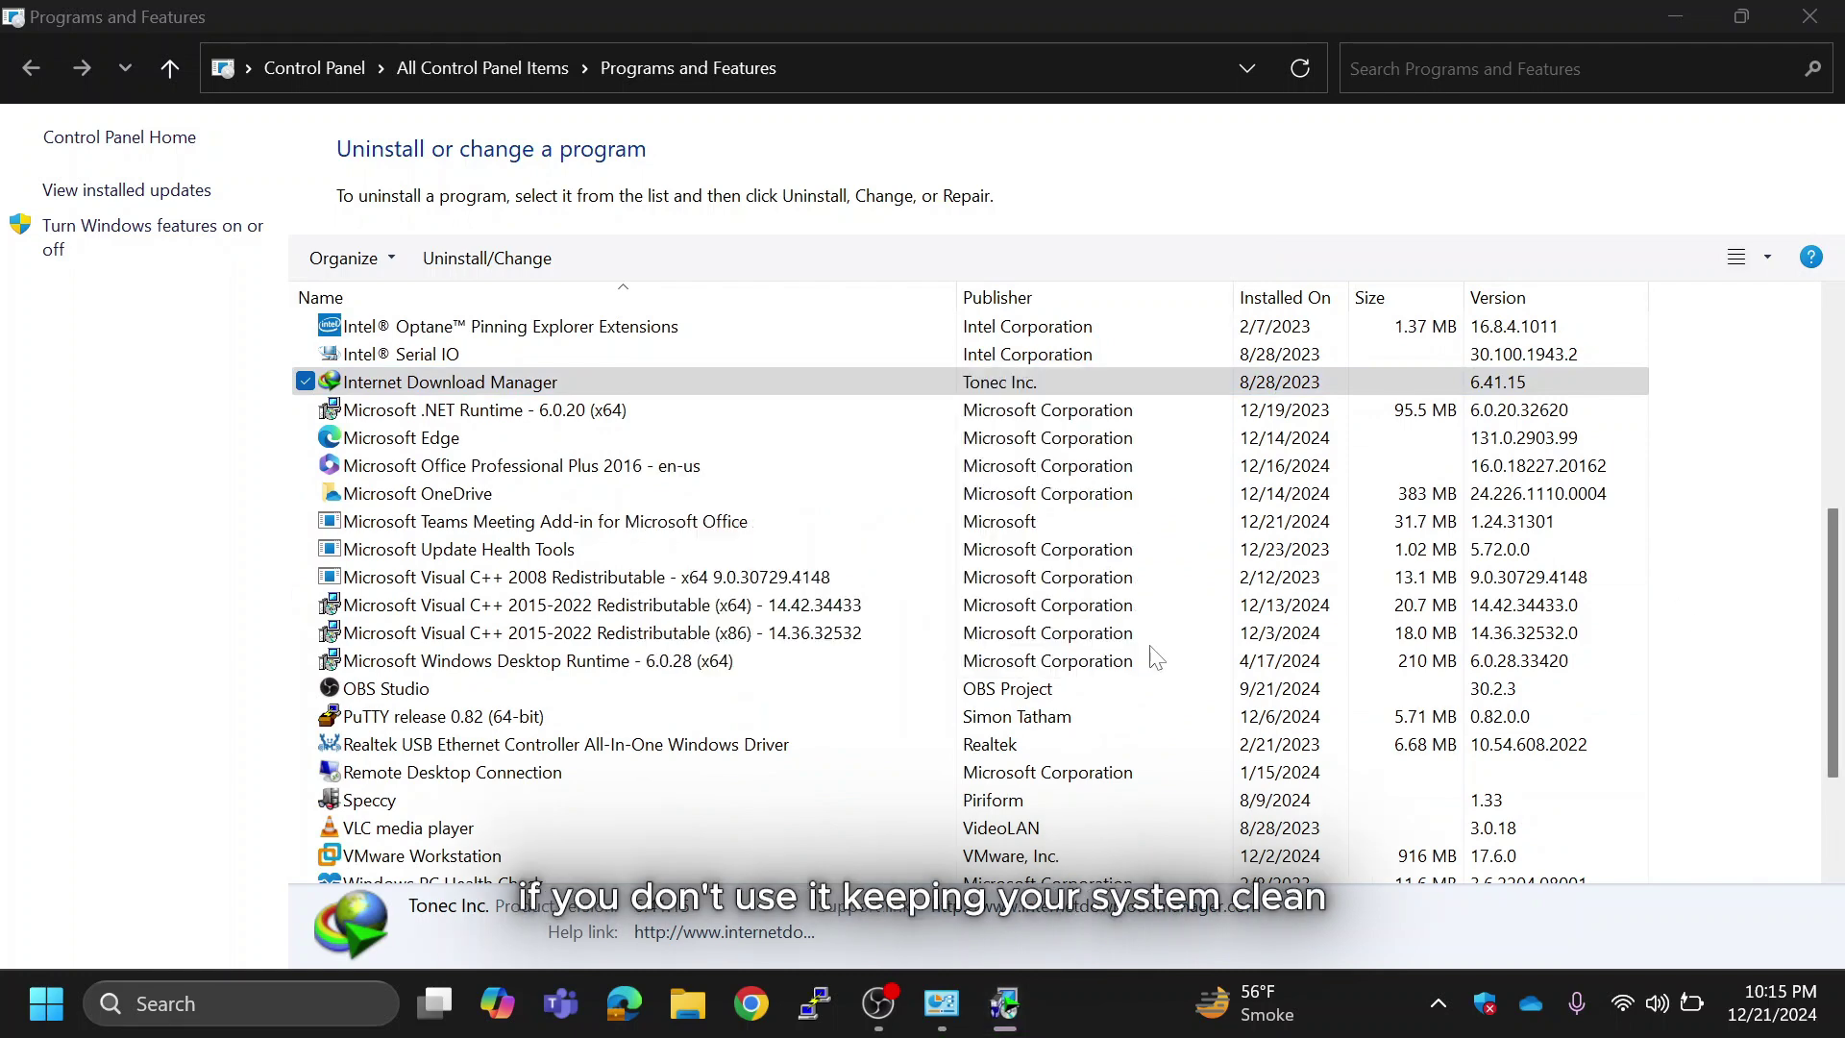
Uninstall ZKTeco and acknowledge its removal.
{"action": "scroll", "coordinate": [1153, 673], "scroll_direction": "down", "scroll_amount": 2}
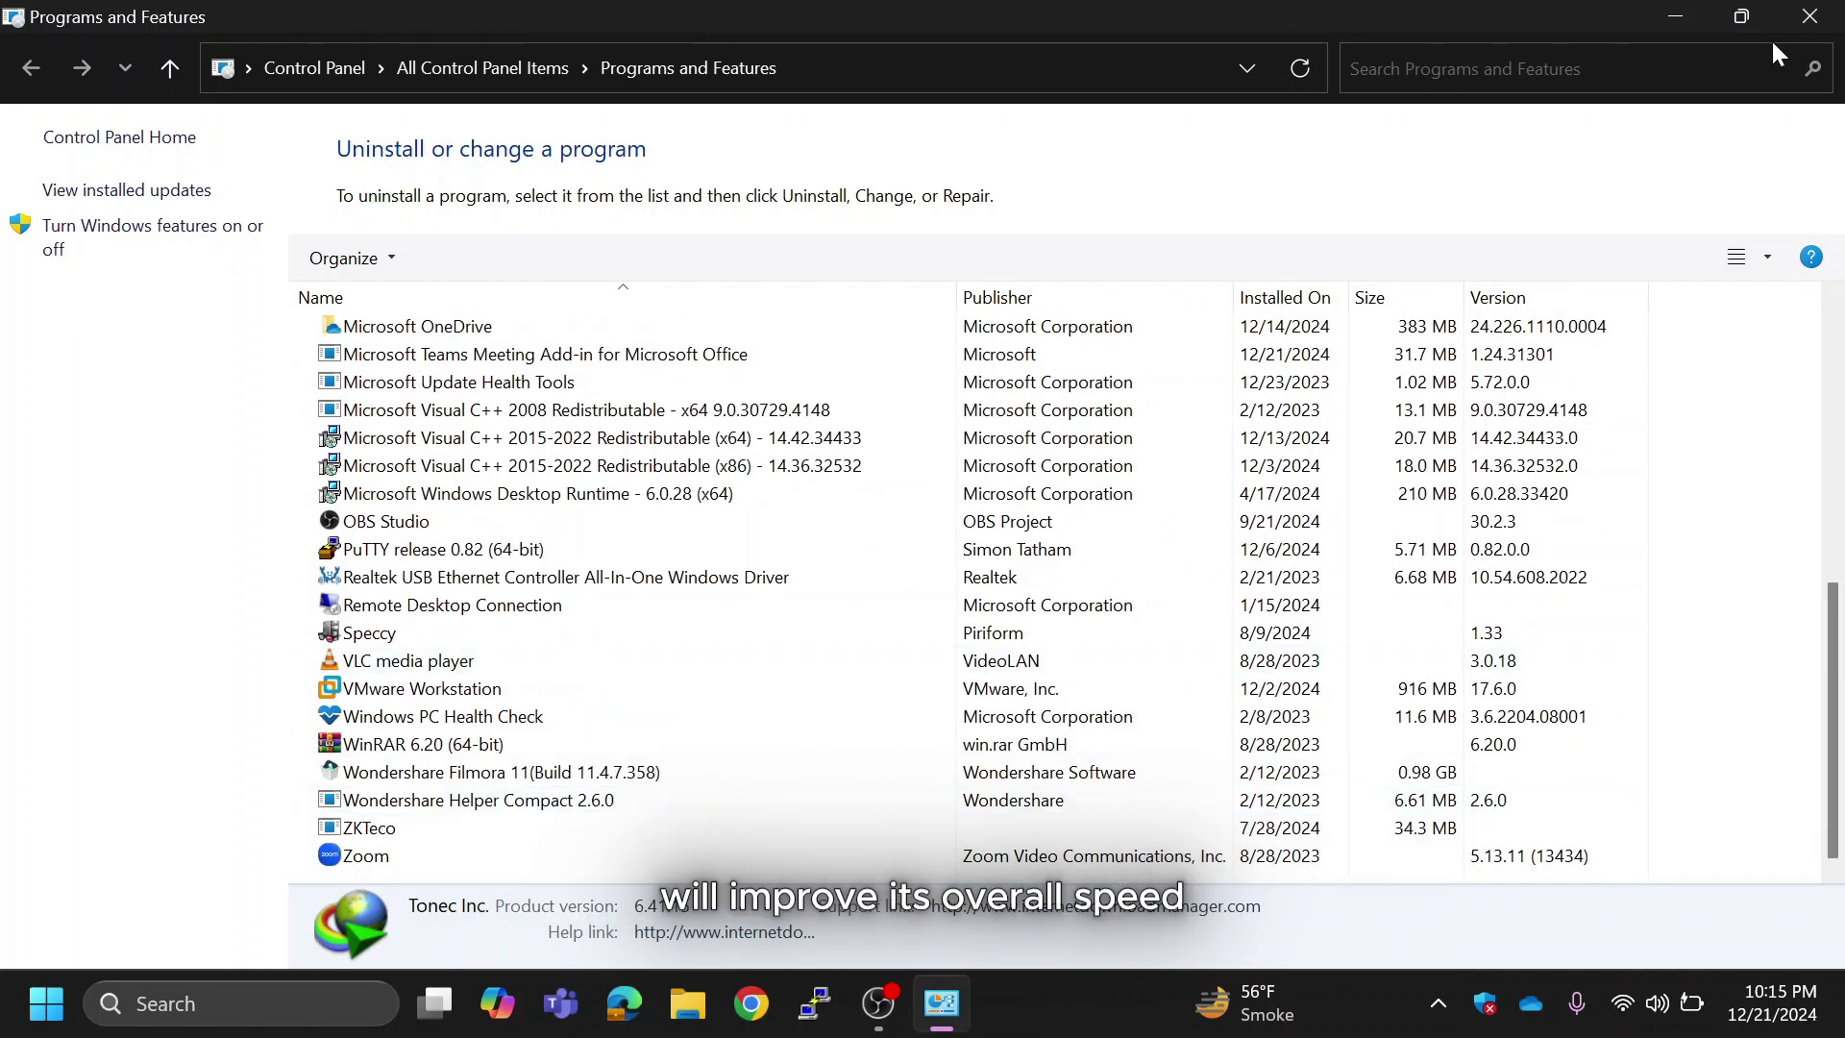
{"action": "left_click", "coordinate": [433, 830]}
{"action": "right_click", "coordinate": [433, 832]}
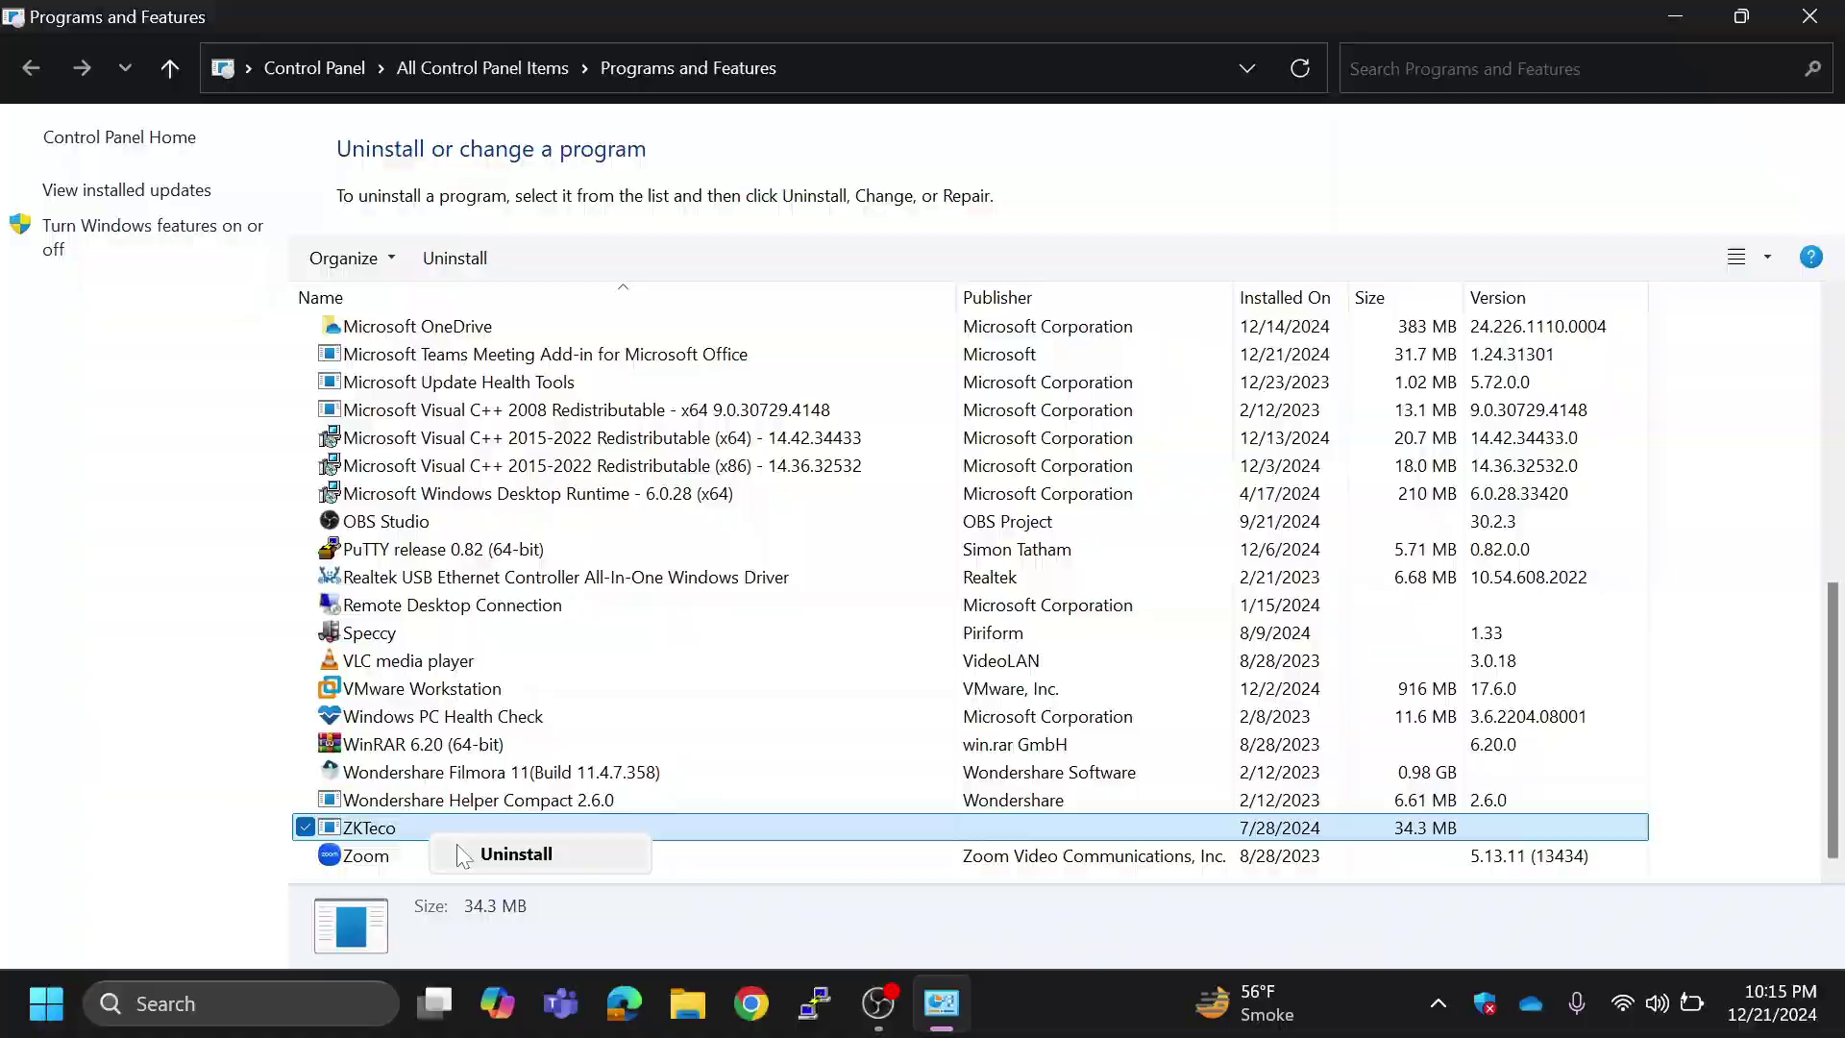
{"action": "left_click", "coordinate": [463, 854]}
{"action": "left_click", "coordinate": [1021, 594]}
{"action": "left_click", "coordinate": [1144, 602]}
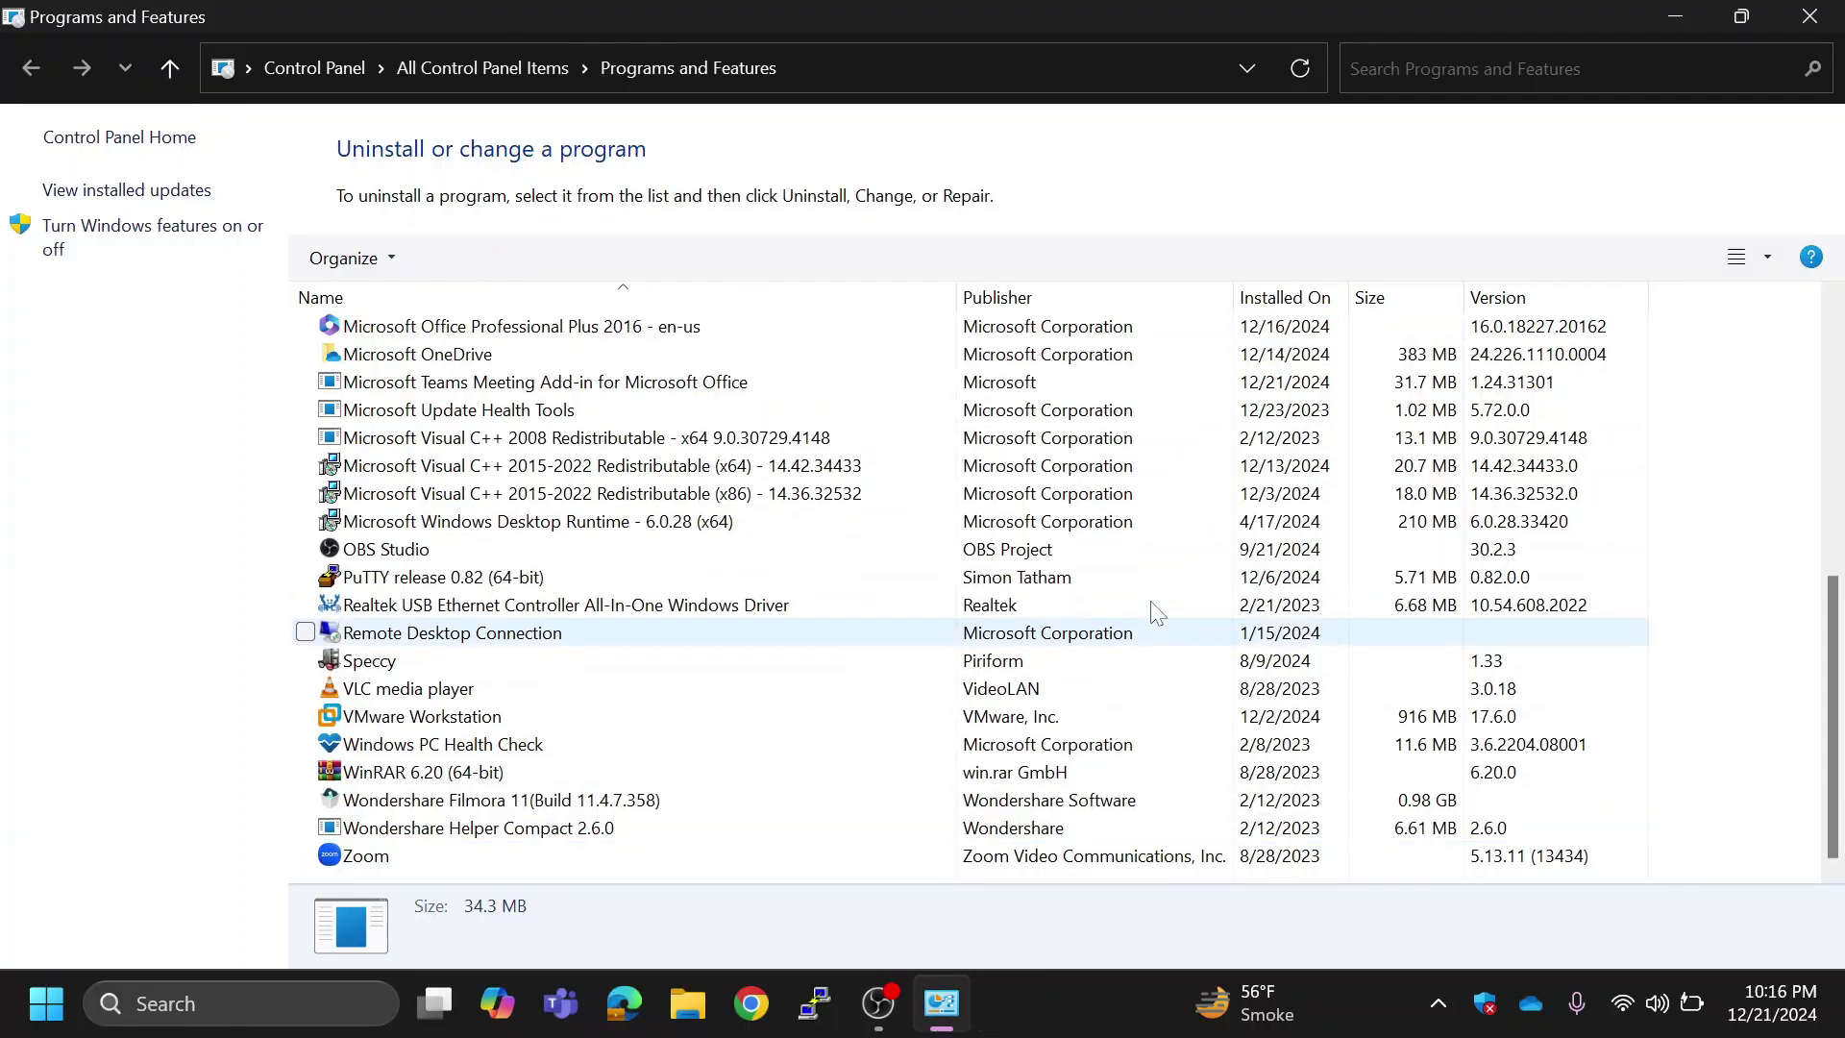
Close the Programs and Features window to return to the desktop.
{"action": "left_click", "coordinate": [1811, 19]}
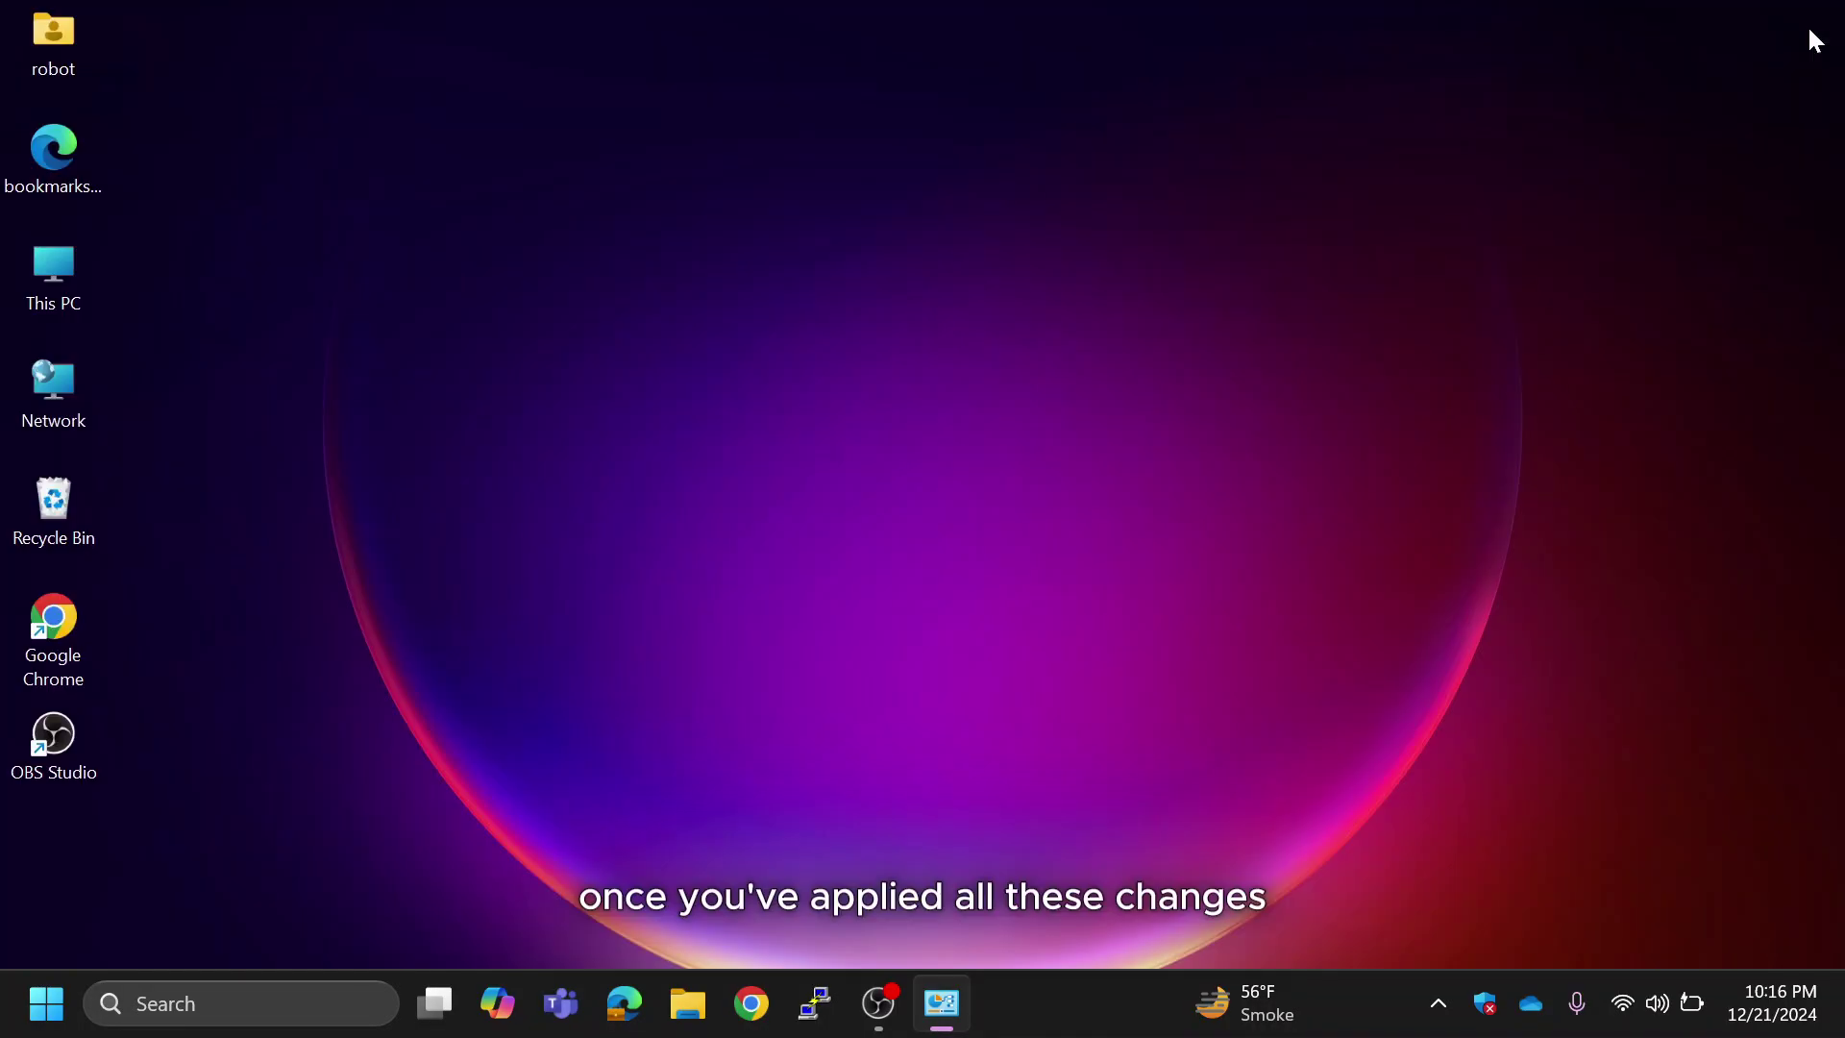